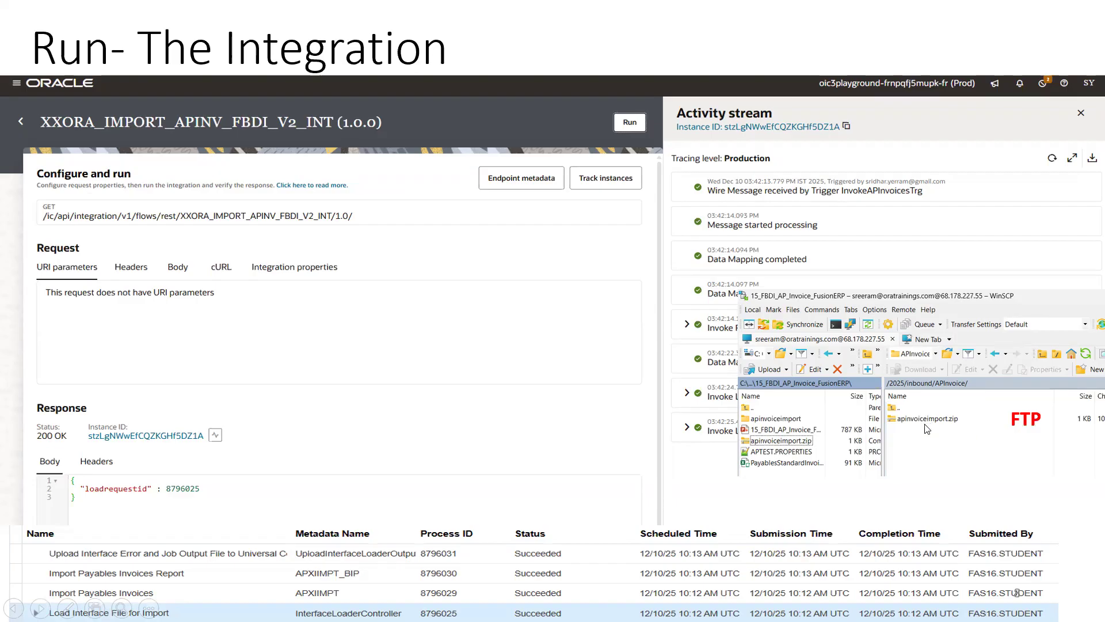
- Exit the slide show, returning to editing slide 8, 'Run- The Integration'
key(Escape)
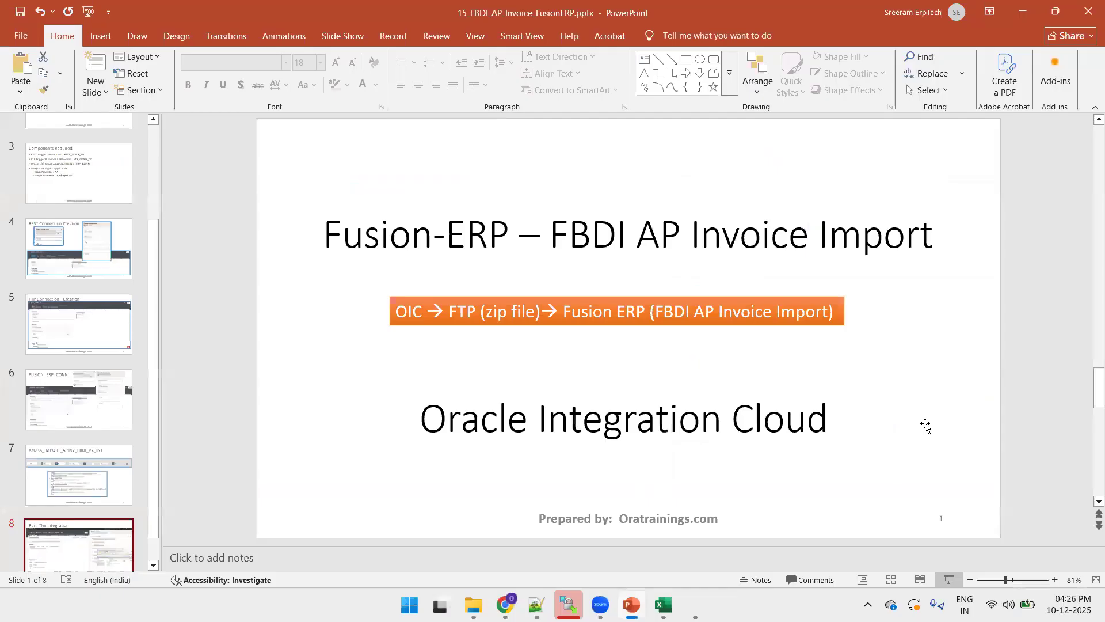
- Inspect apinvoiceimport.zip's header CSV, lines CSV and APTEST.PROPERTIES in the project folder
mouse_move(473, 605)
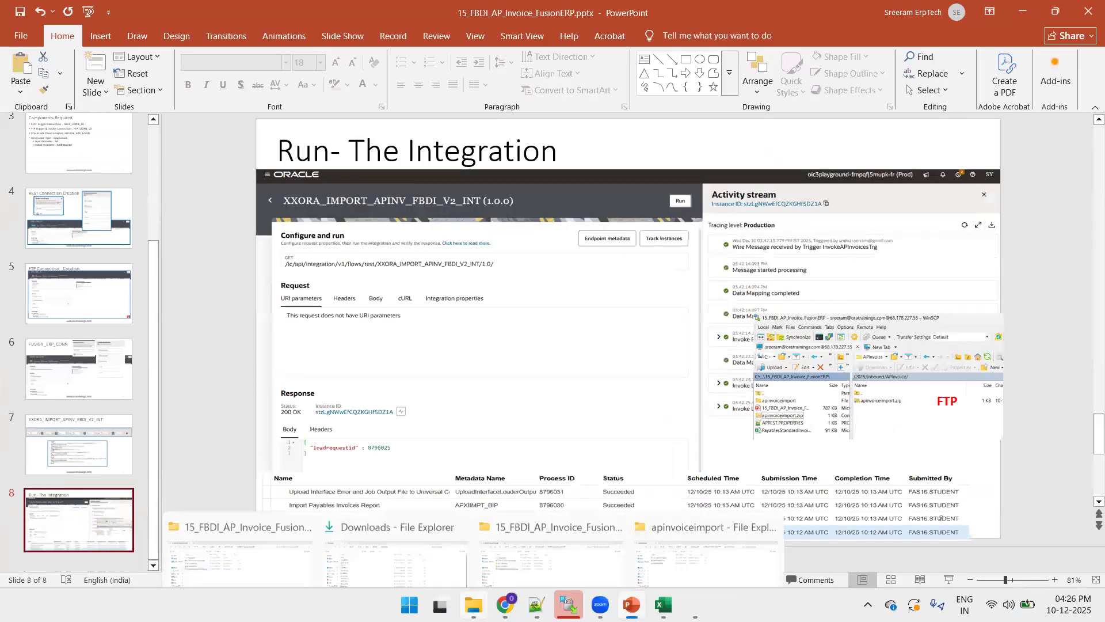
click(284, 541)
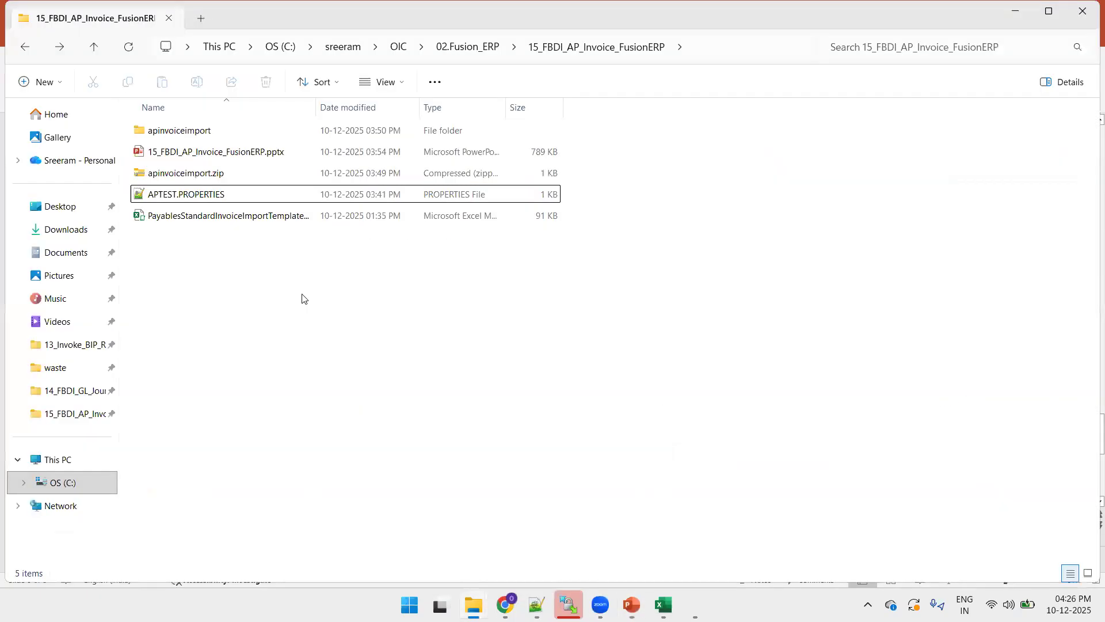
double_click(230, 173)
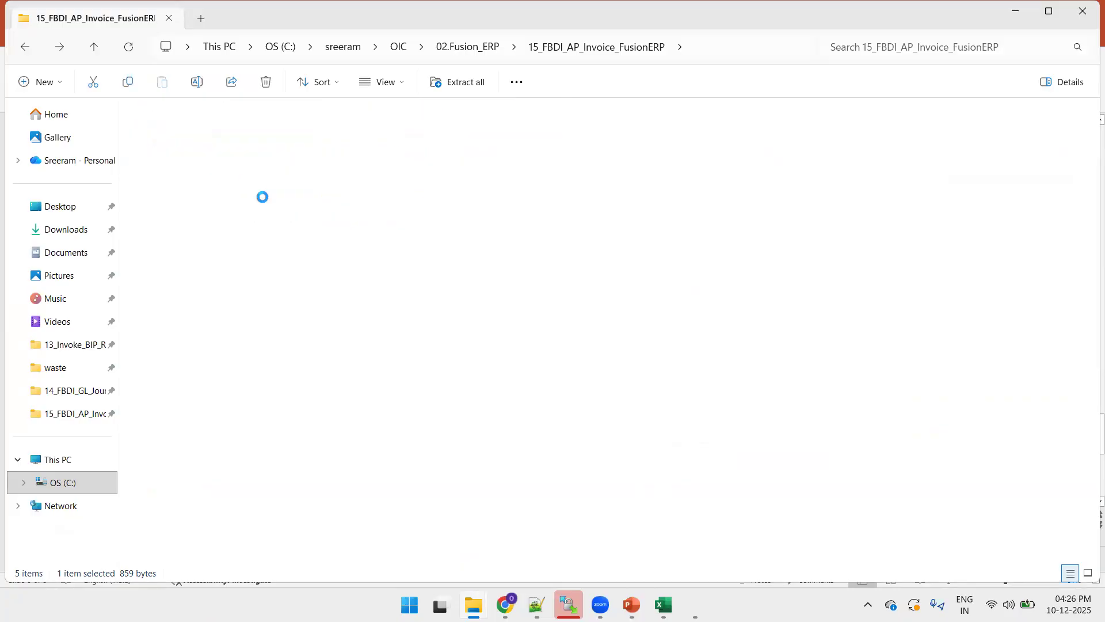
click(192, 152)
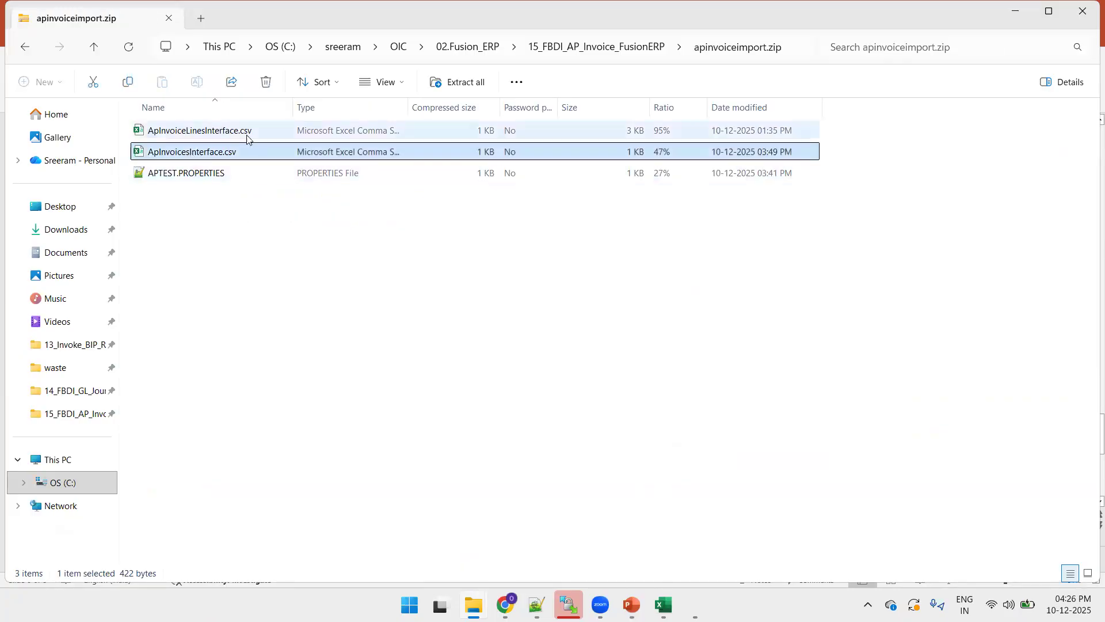
click(239, 132)
click(206, 174)
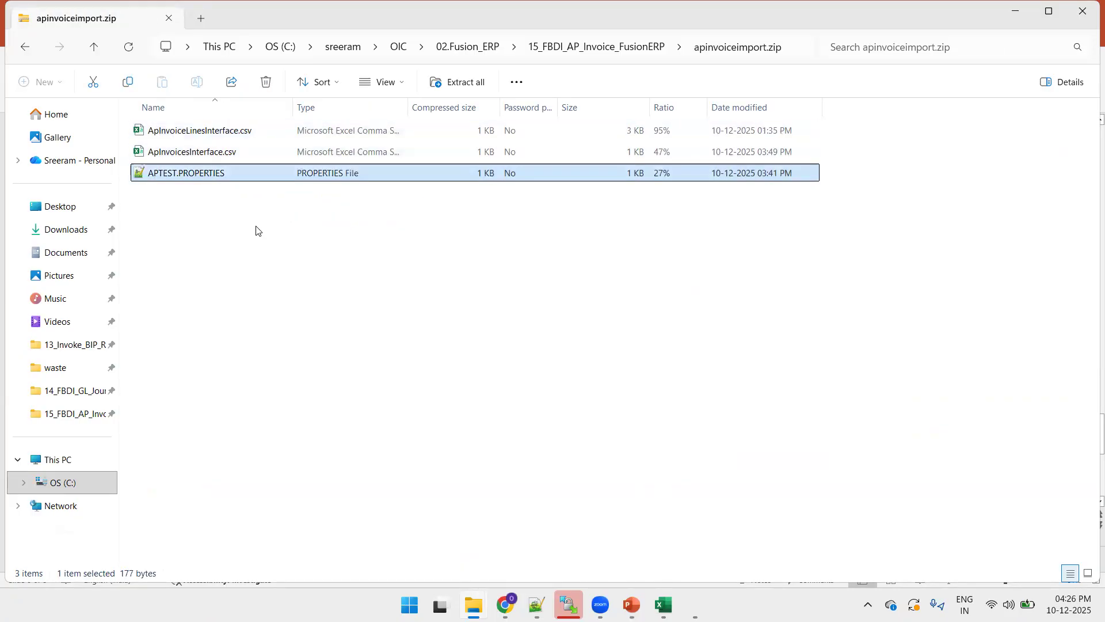
key(BackSpace)
- Open all three files from the unzipped apinvoiceimport folder in Notepad++
click(161, 134)
double_click(162, 133)
key(ctrl+a)
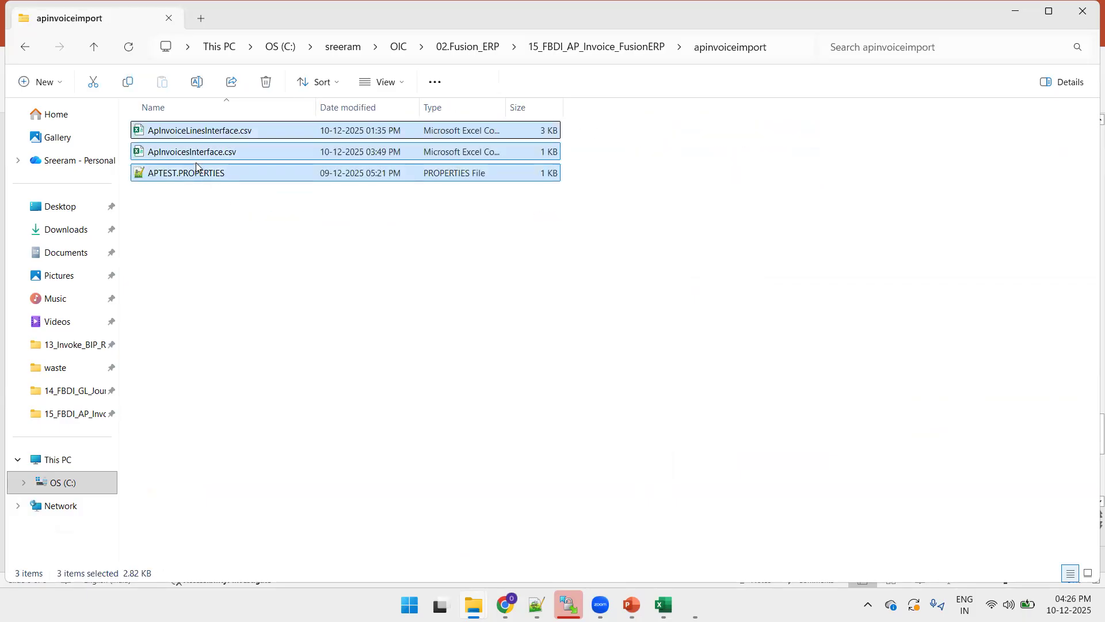
right_click(194, 169)
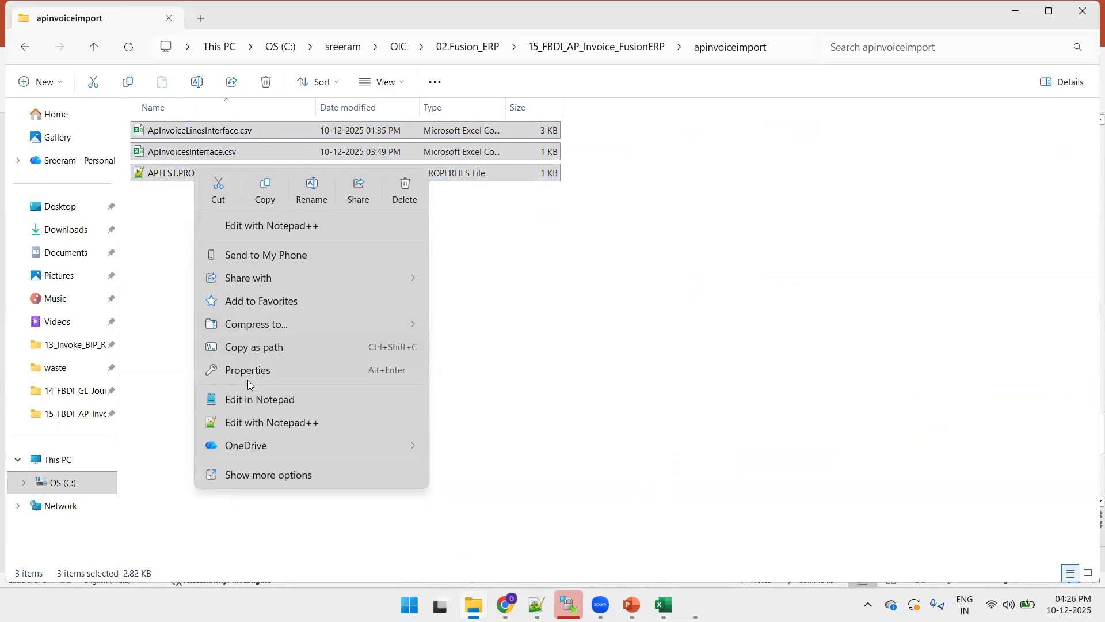
click(261, 422)
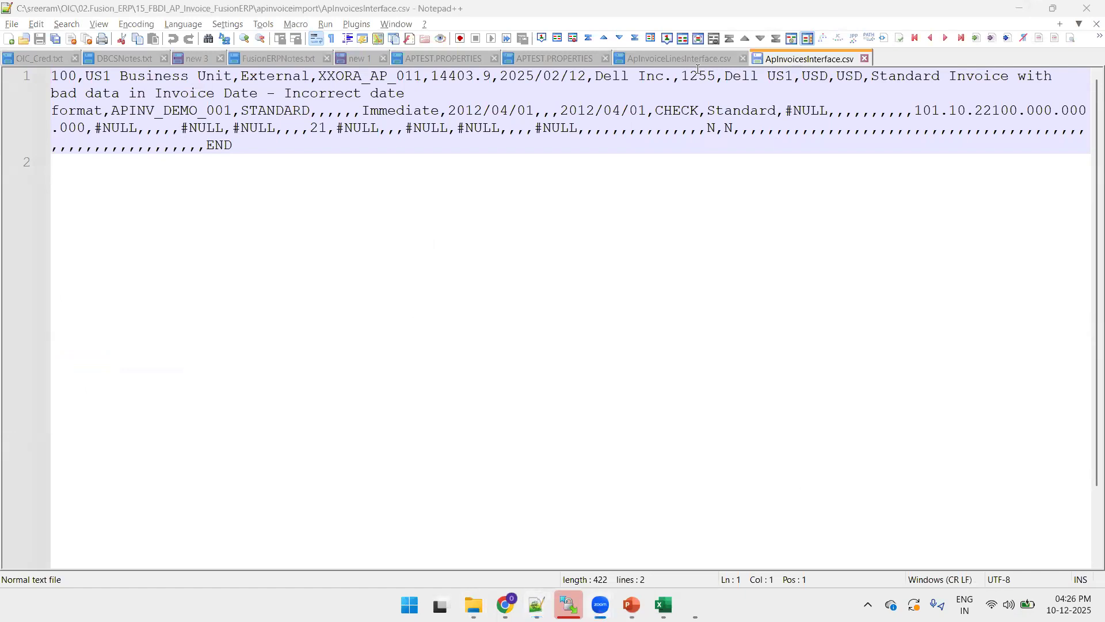
- Review ApInvoiceLinesInterface.csv and APTEST.PROPERTIES in Notepad++, then return to the PowerPoint deck
click(662, 60)
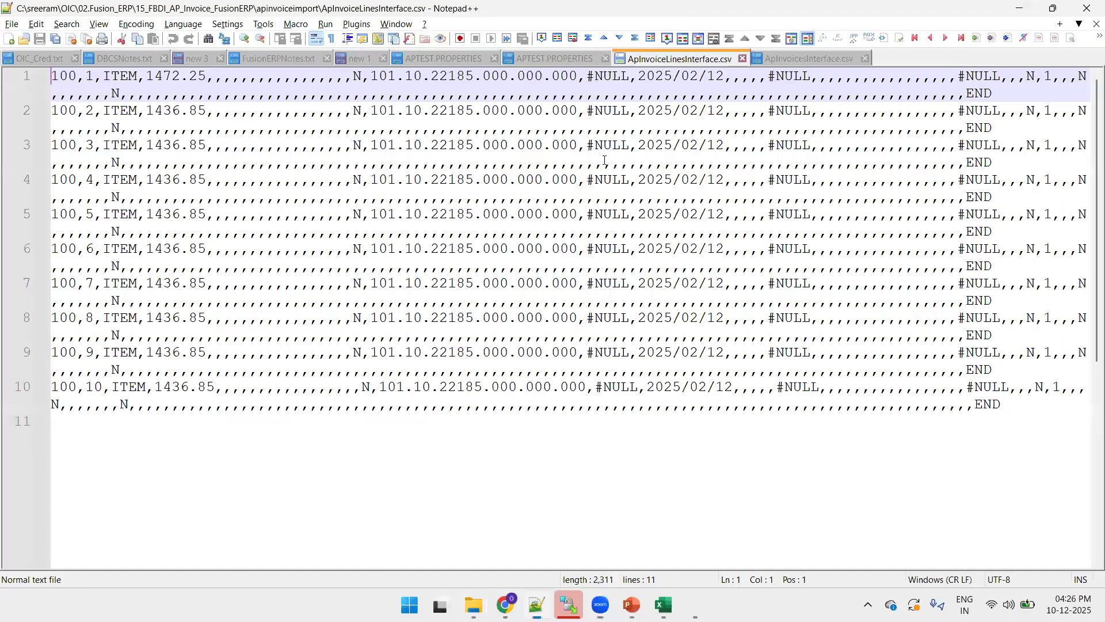
click(540, 59)
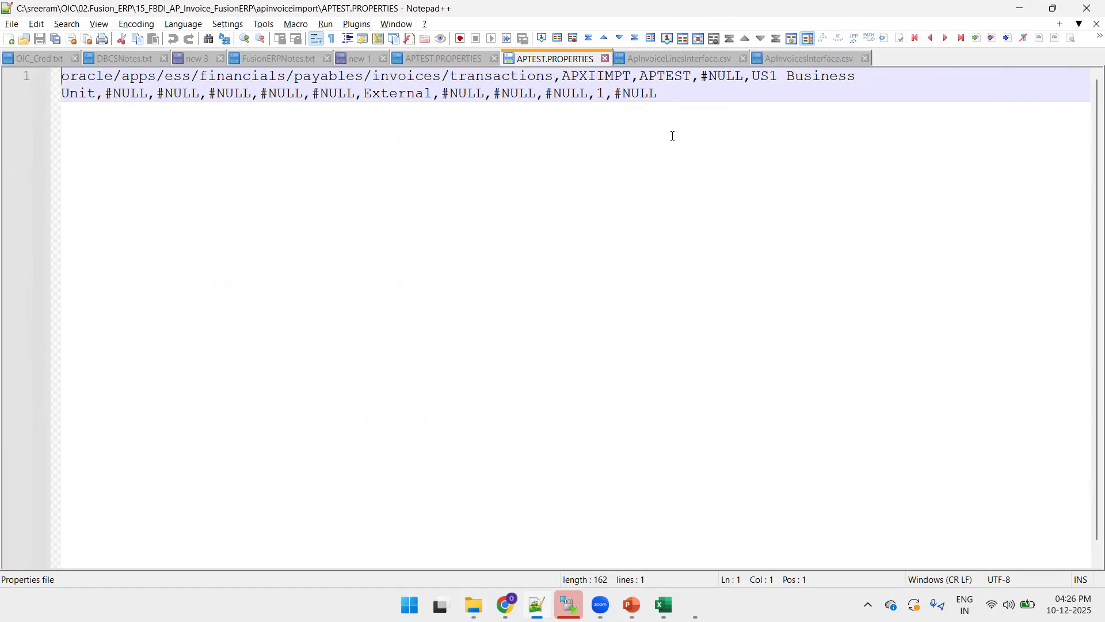
key(alt+Tab)
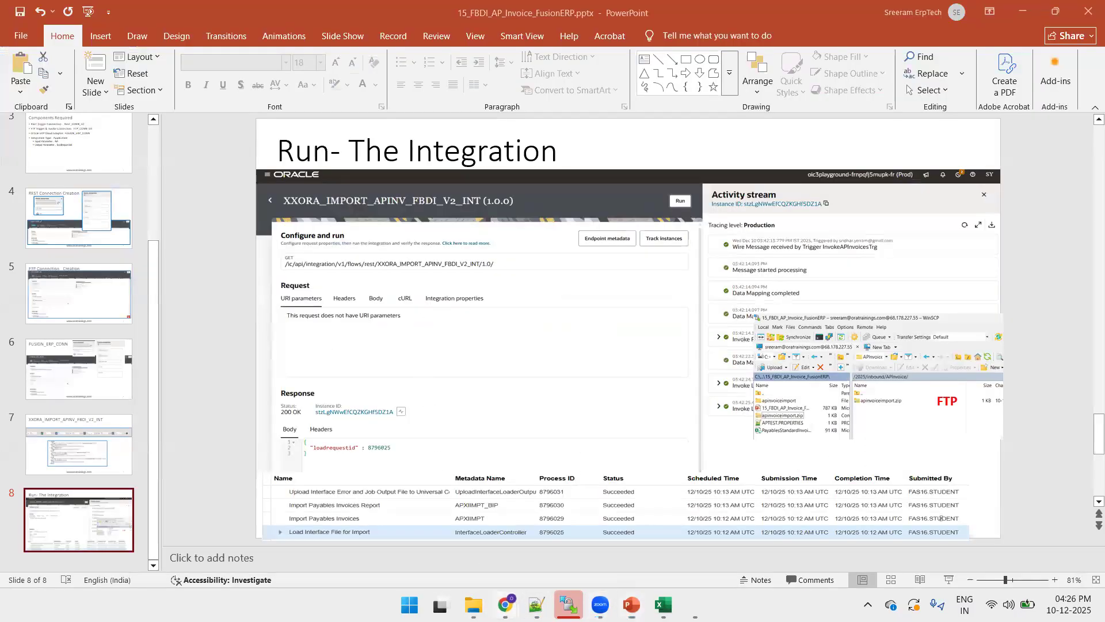
- Copy the existing integration's name and return to the integrations list
mouse_move(505, 604)
click(436, 537)
double_click(196, 108)
key(ctrl+c)
click(13, 114)
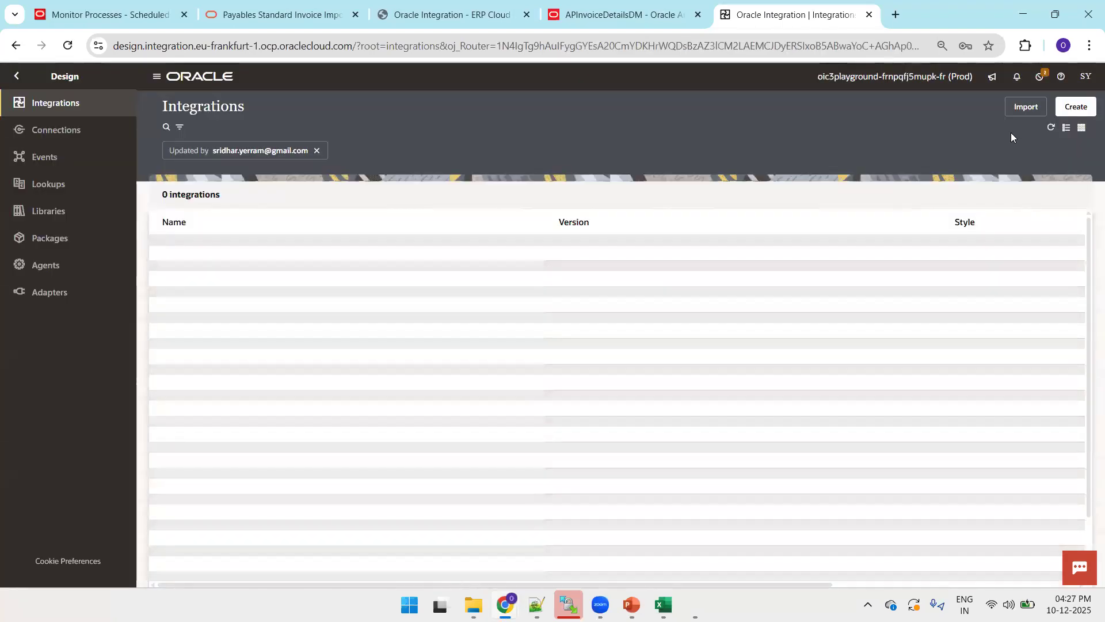
- Create a new application integration named XXORA_IMPORT_APINV_FBDI_V2_INT_TEST
click(1075, 106)
click(944, 185)
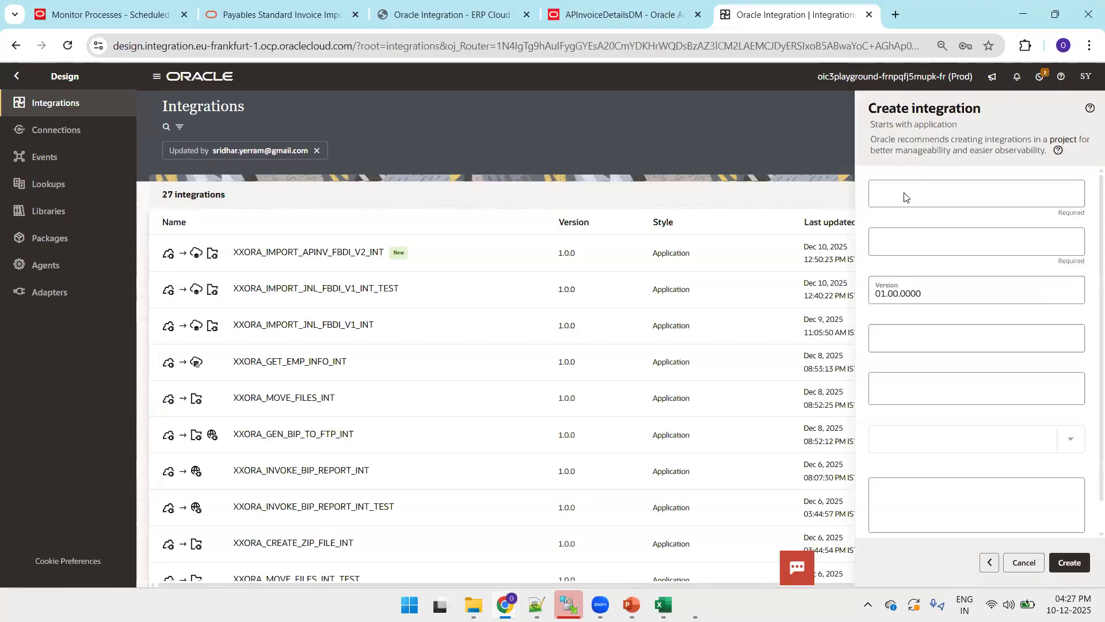
click(898, 198)
key(ctrl+v)
key(BackSpace)
key(BackSpace)
key(BackSpace)
text(TEST)
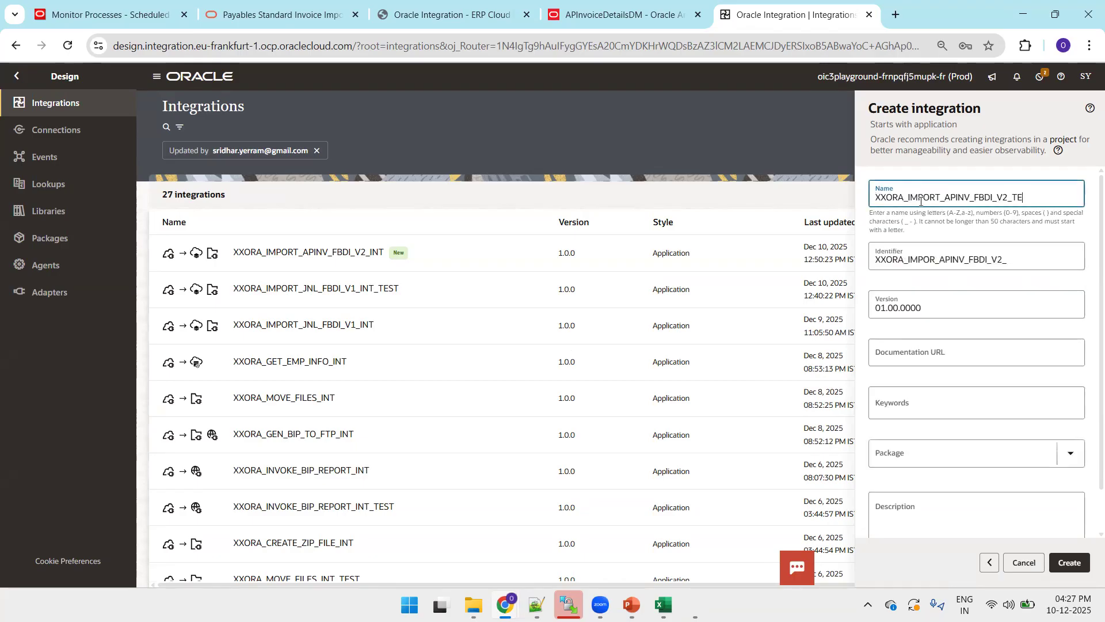
key(BackSpace)
key(BackSpace)
text(INT_TEST)
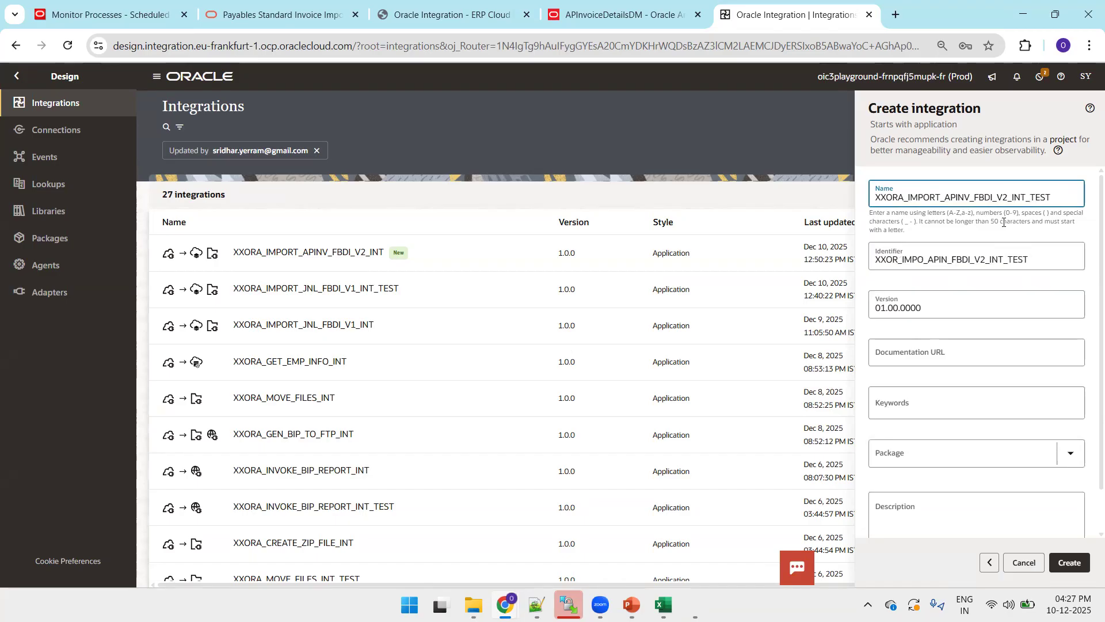
key(Tab)
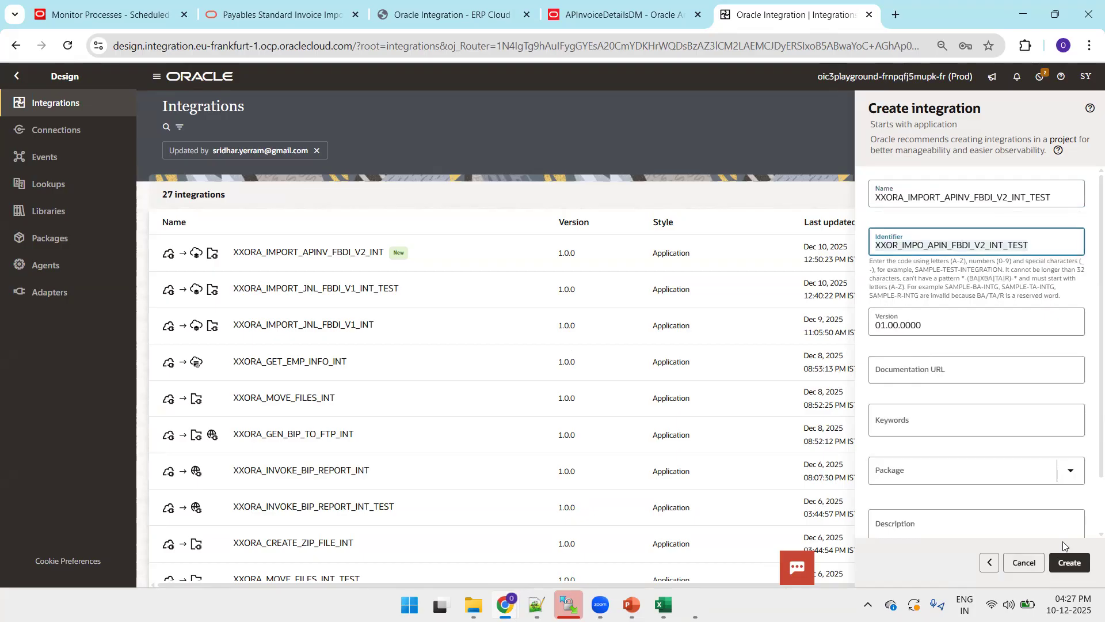
click(1071, 564)
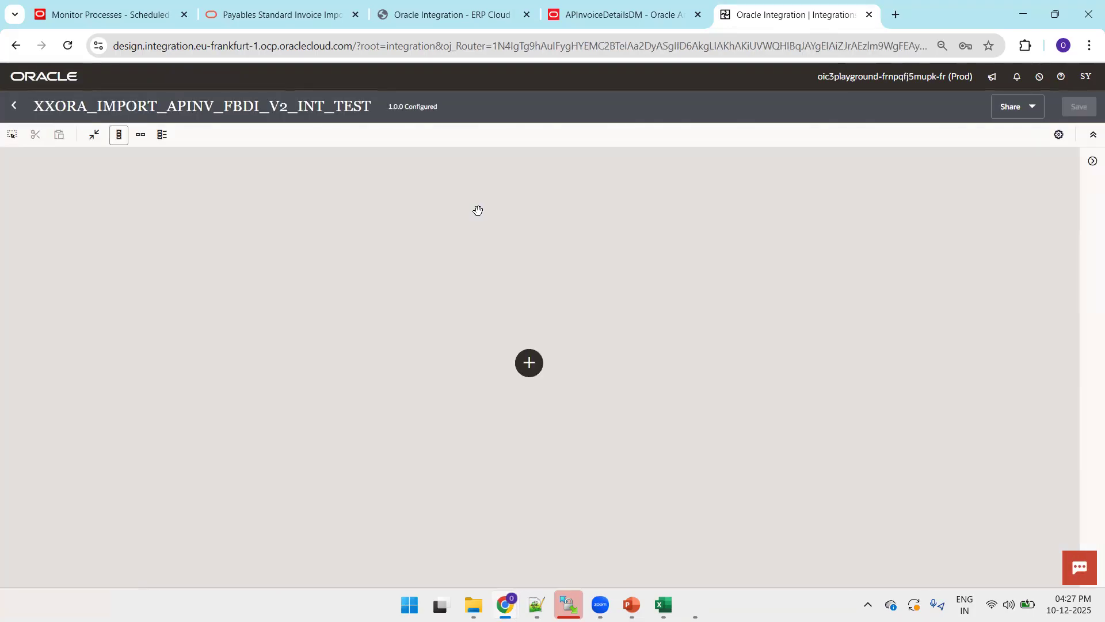
- Add a REST trigger on REST_CONN_OT with endpoint name InvokeAPInvoiceFBDI
click(529, 362)
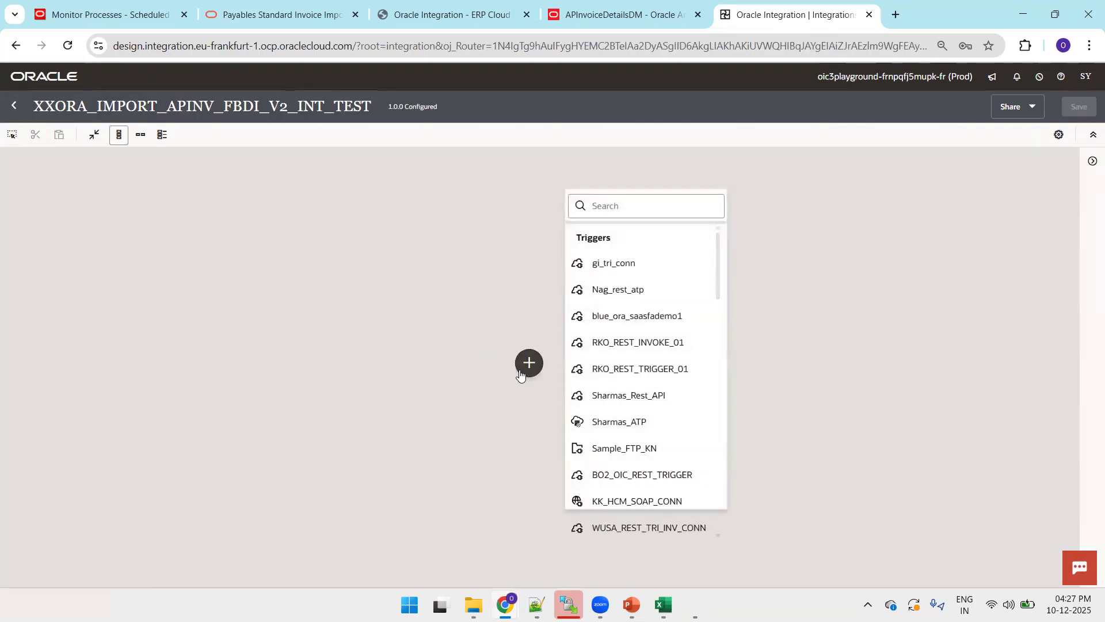
text(FTP)
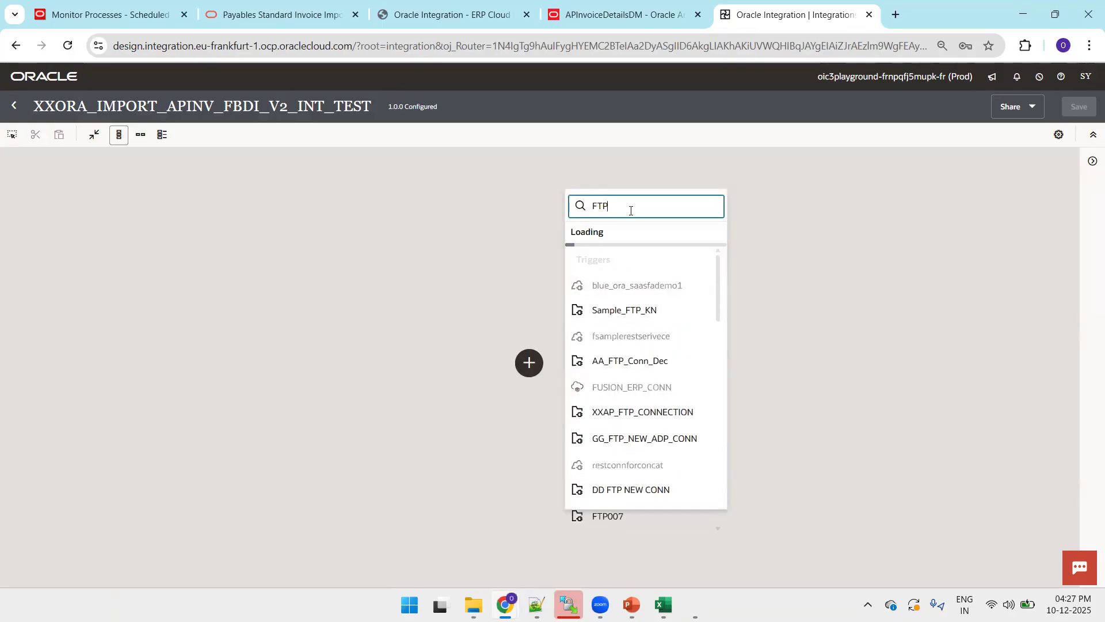
key(BackSpace)
key(BackSpace)
key(BackSpace)
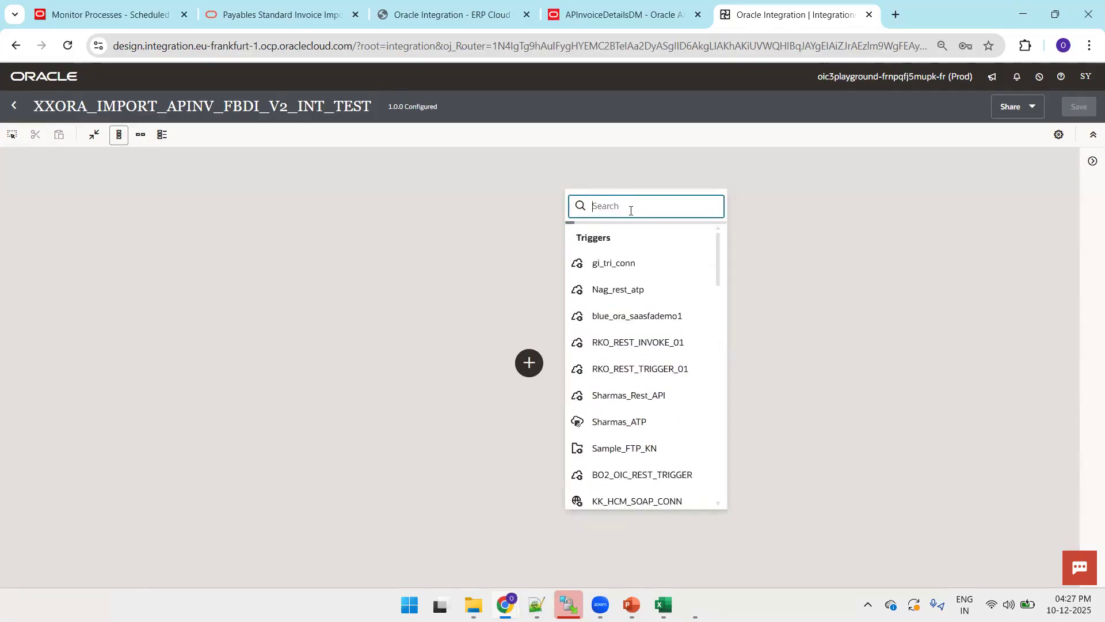
text(REST_CONN)
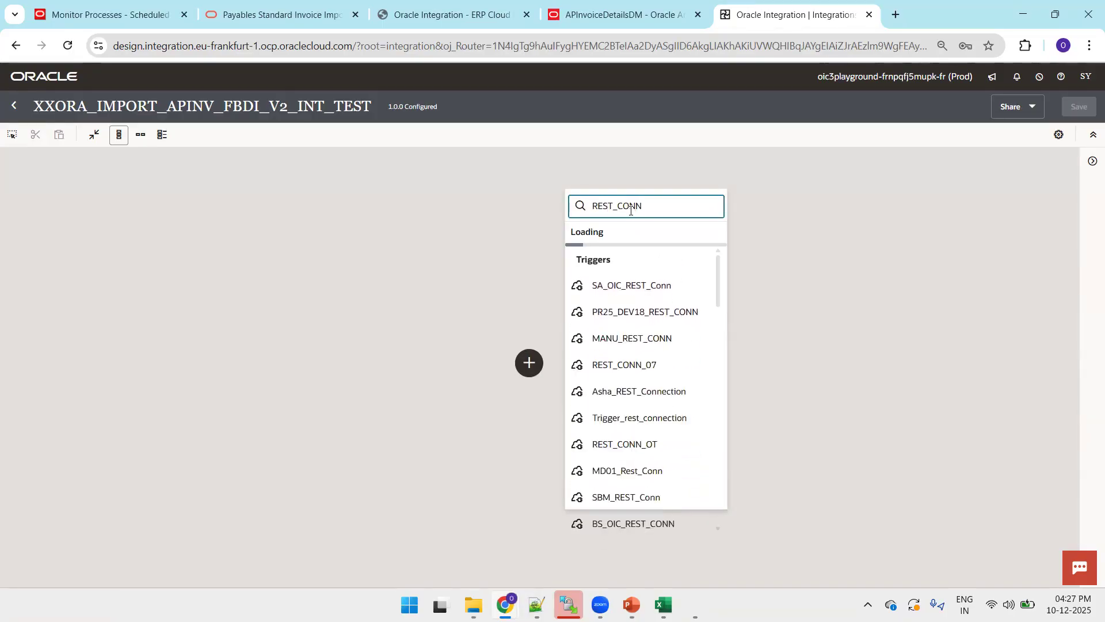
text(_OT)
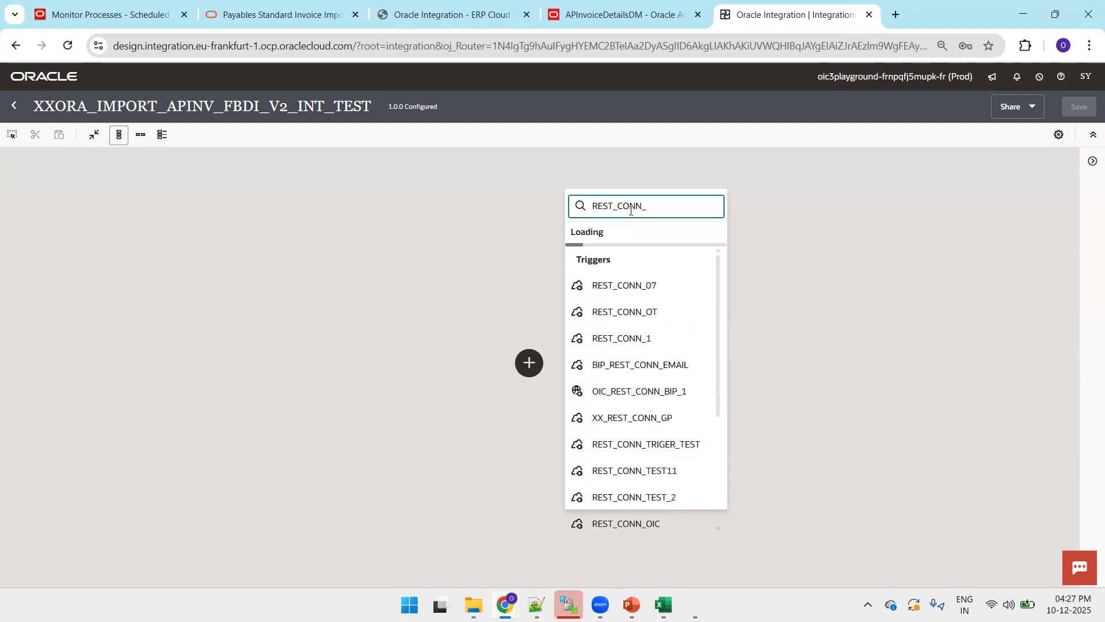
click(633, 286)
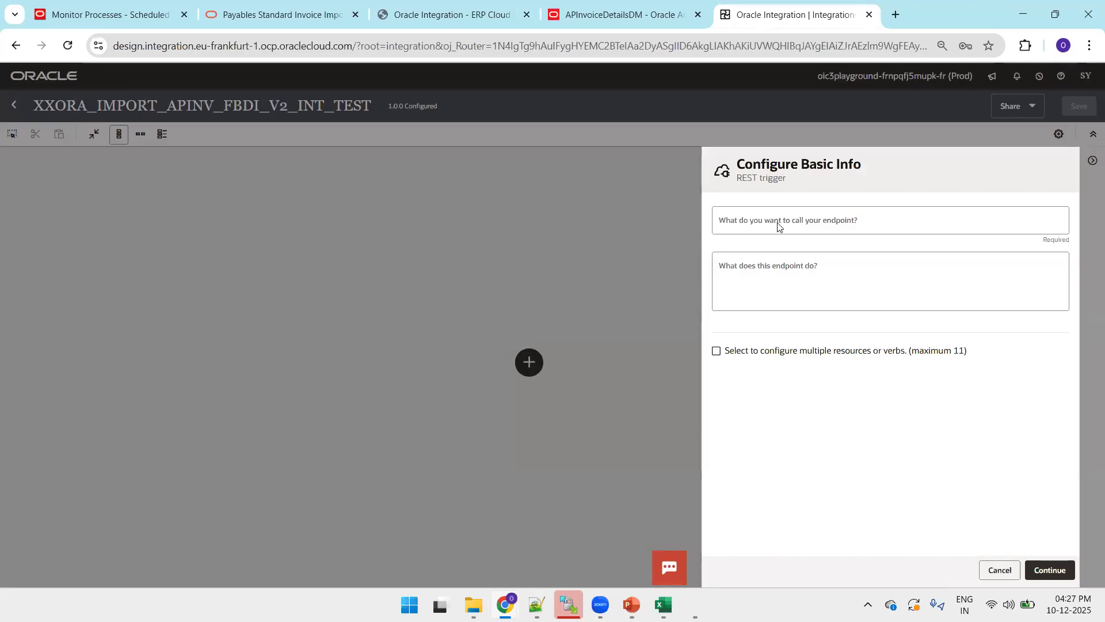
click(777, 223)
text(InvokeF)
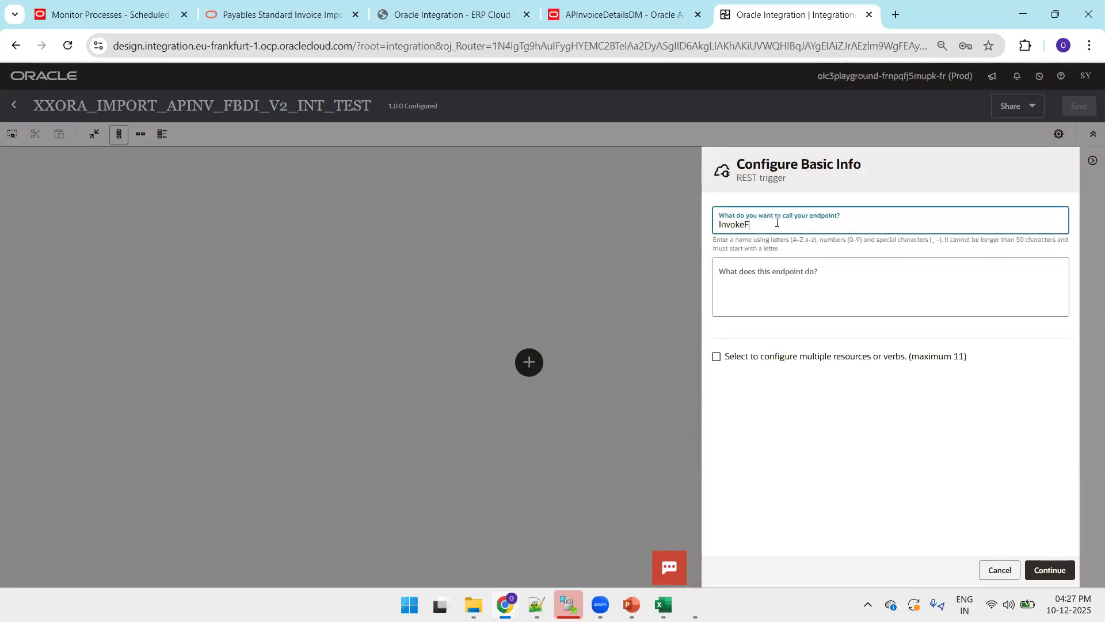
key(BackSpace)
text(APInvoiceFBDI)
click(1041, 570)
- Set the trigger's relative resource URI to / using GET
click(1041, 570)
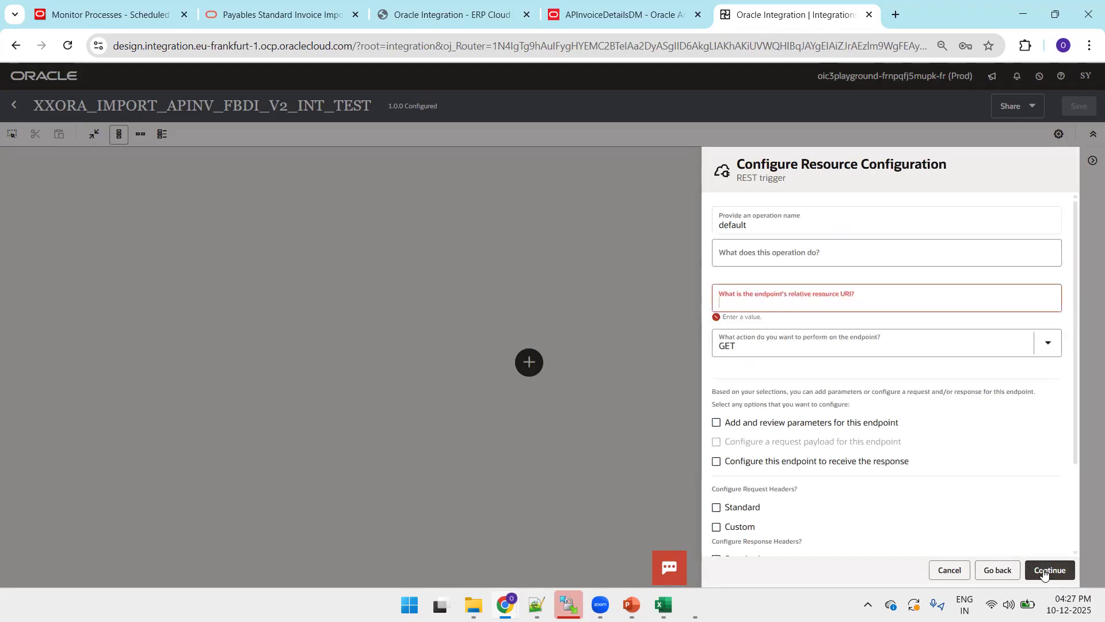
text(/)
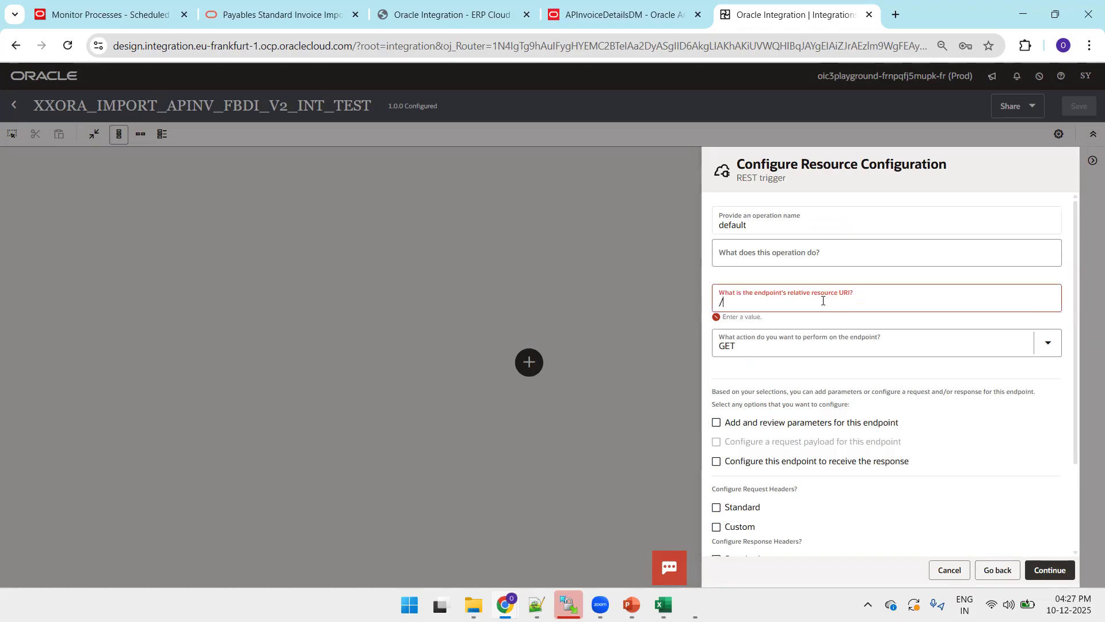
click(737, 463)
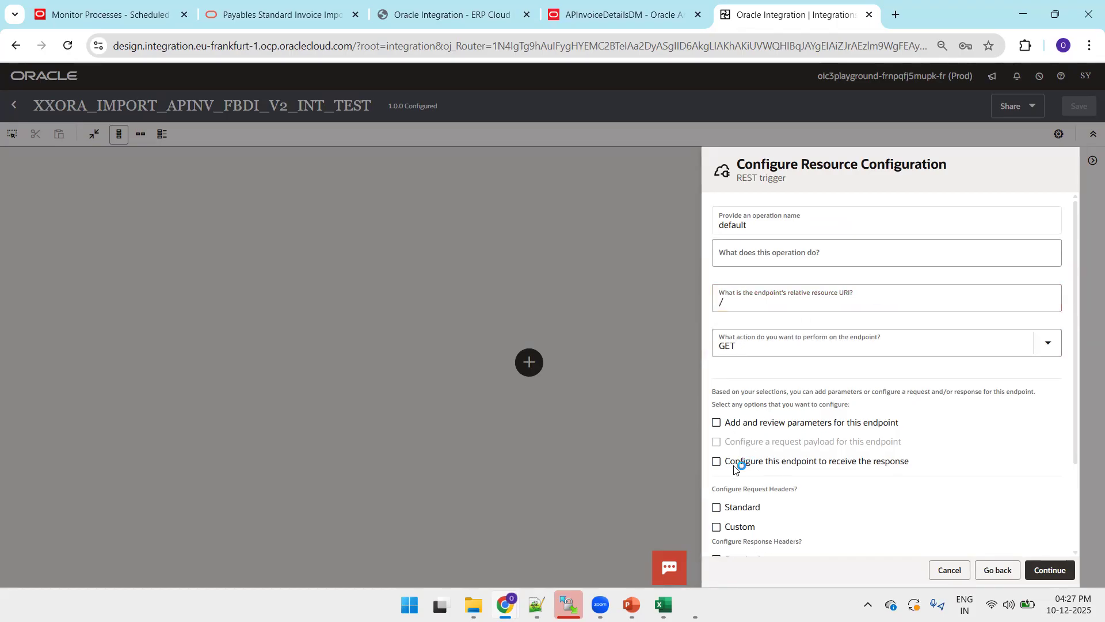
key(alt+Tab)
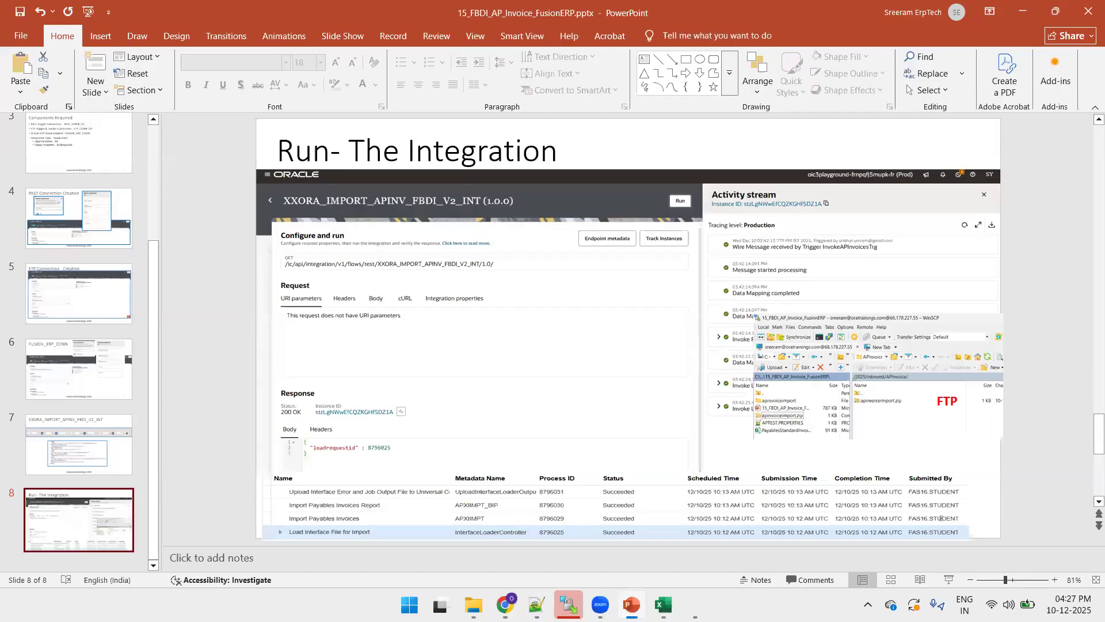
key(alt+Tab)
click(1049, 567)
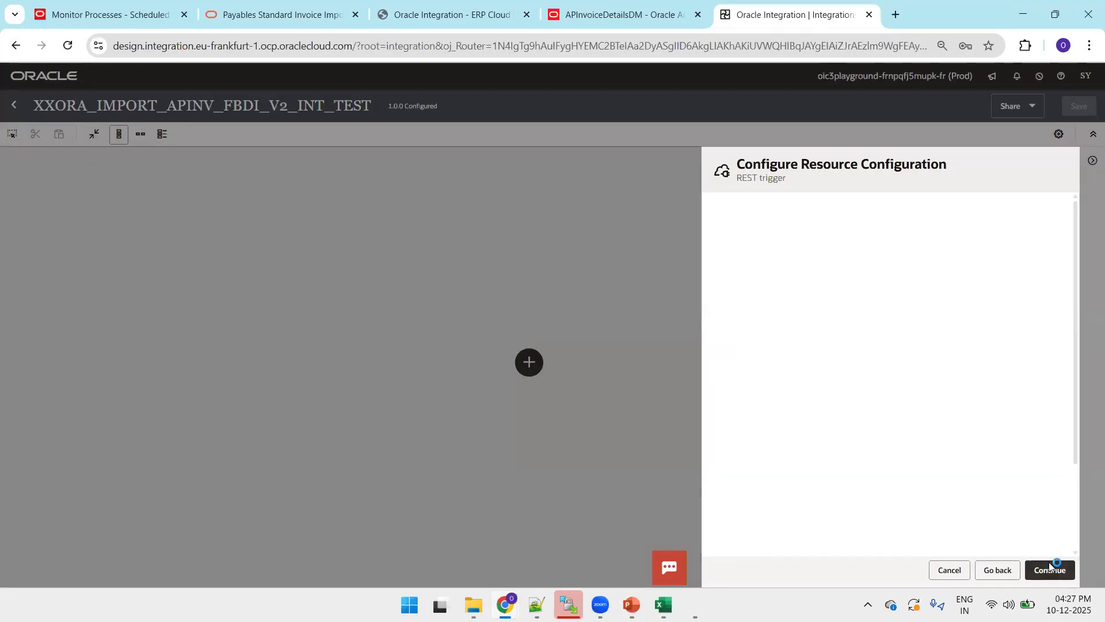
- Copy loadrequestid from the Components Required slide and open the response's sample JSON box
key(alt+Tab)
click(101, 166)
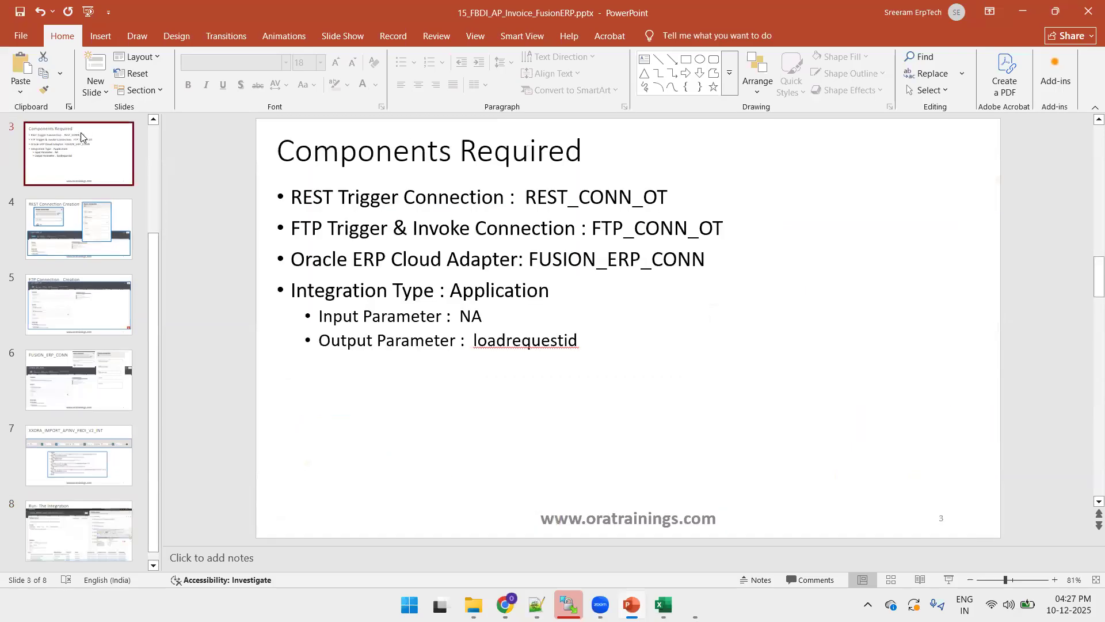
double_click(491, 339)
key(ctrl+c)
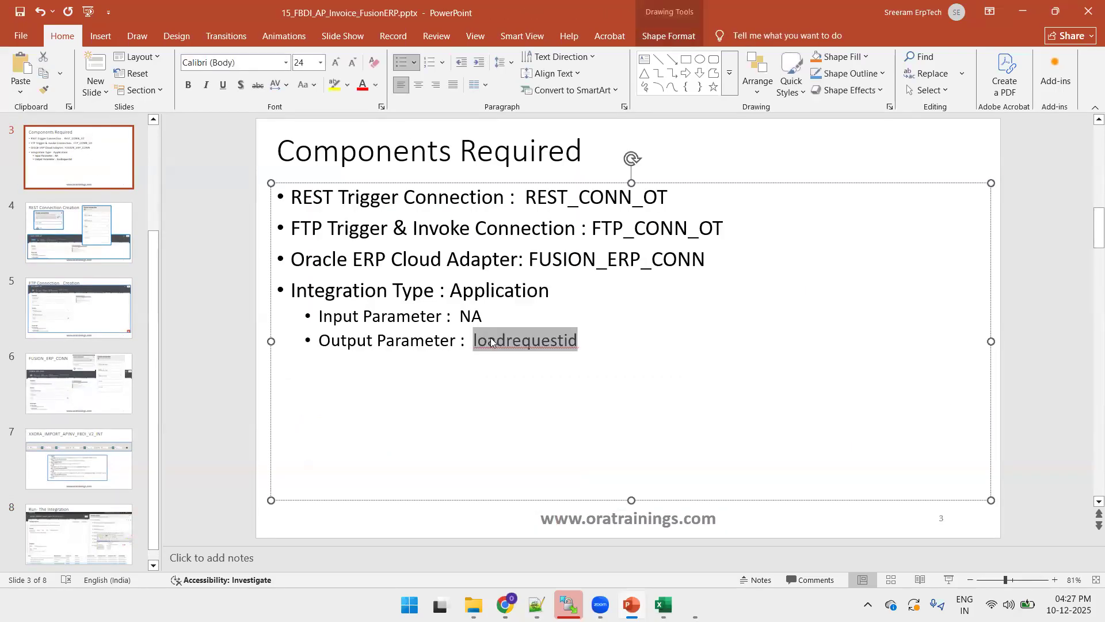
key(alt+Tab)
click(733, 496)
click(818, 346)
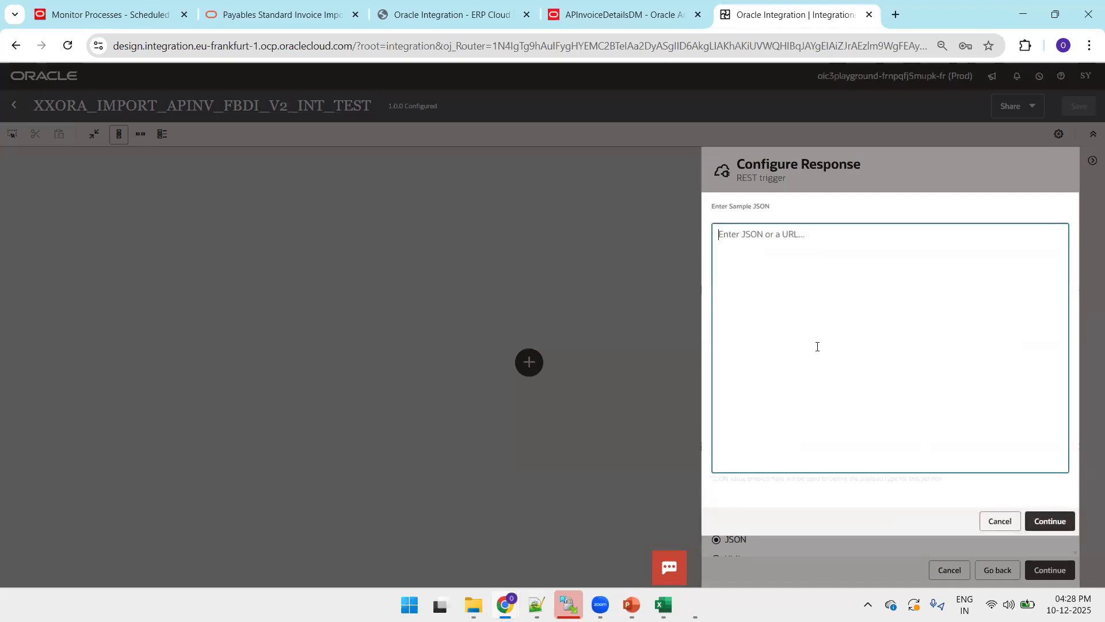
- Enter the response sample {"loadrequestid":123}, finish the REST trigger, and switch to horizontal layout
text({"loadrequestid" :123)
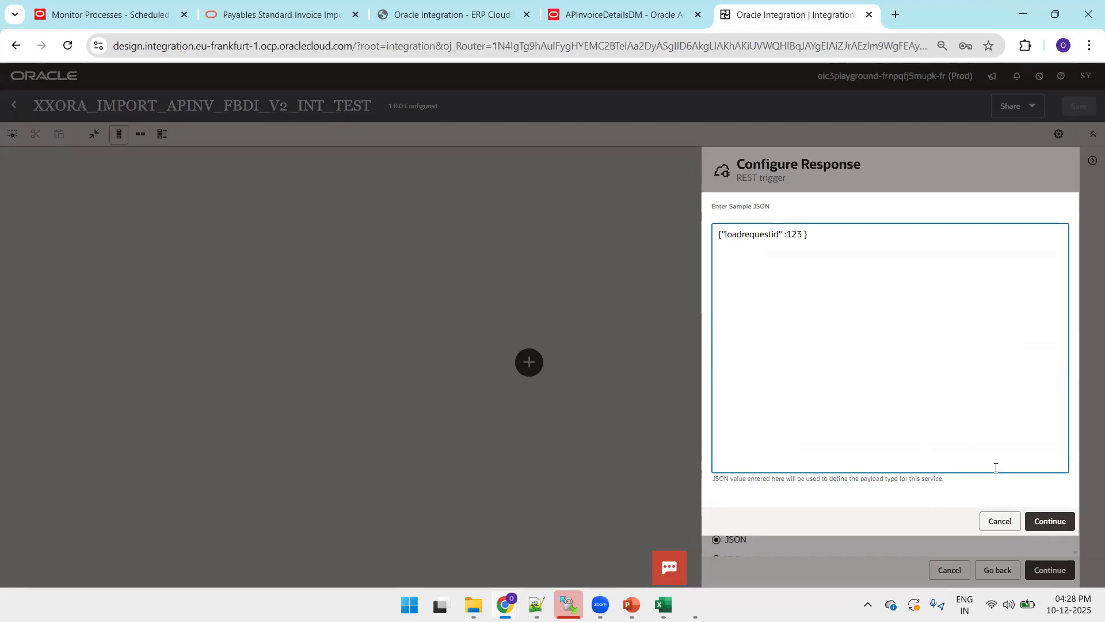
click(1050, 521)
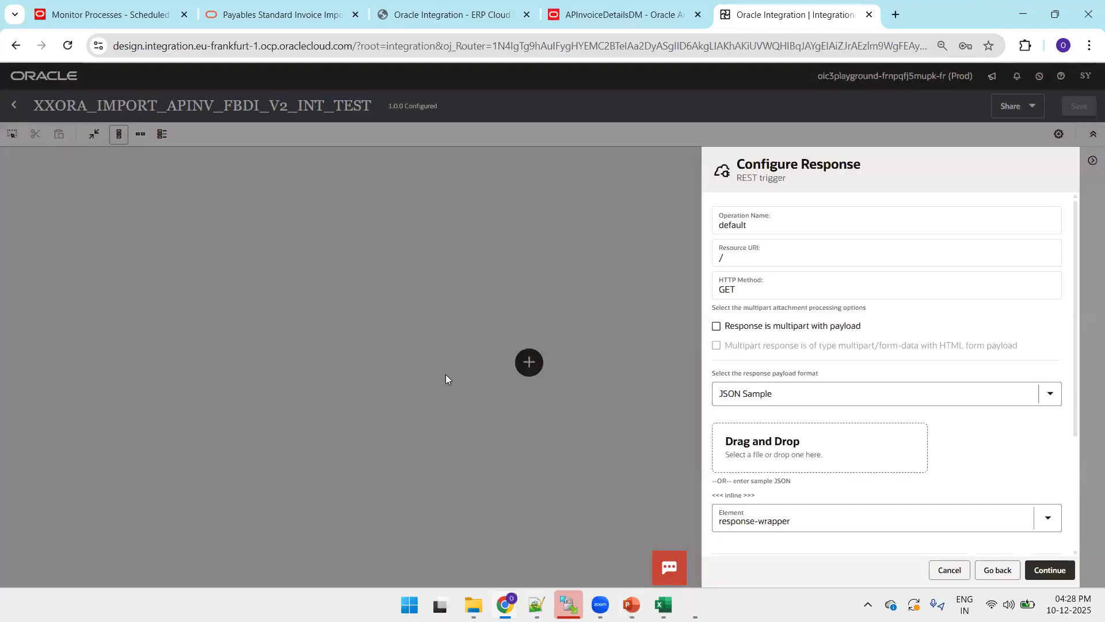
key(F11)
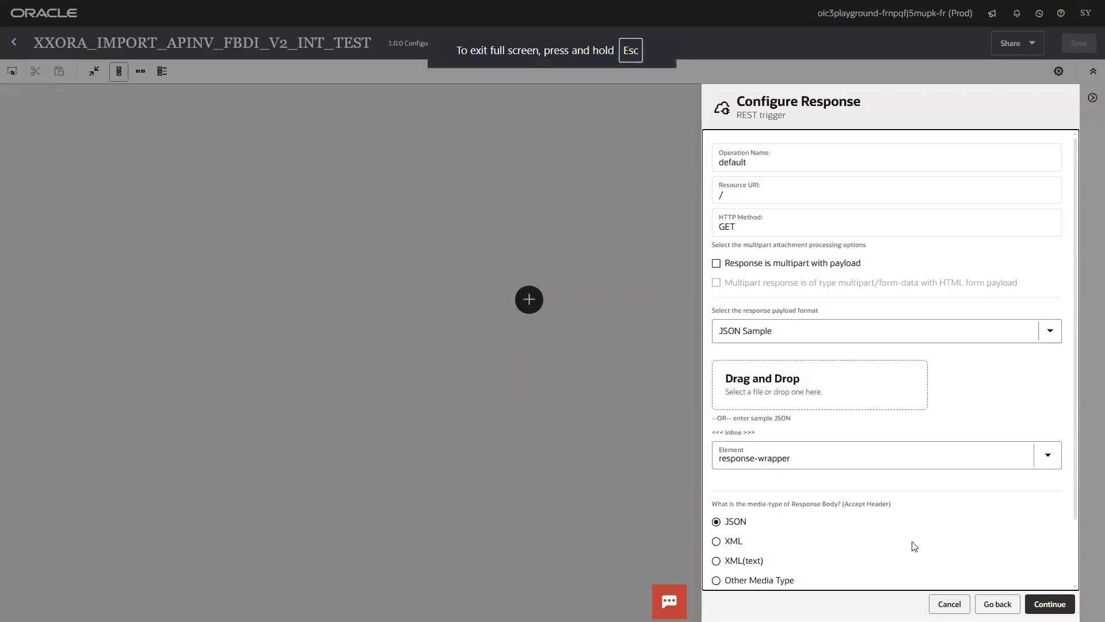
click(1050, 604)
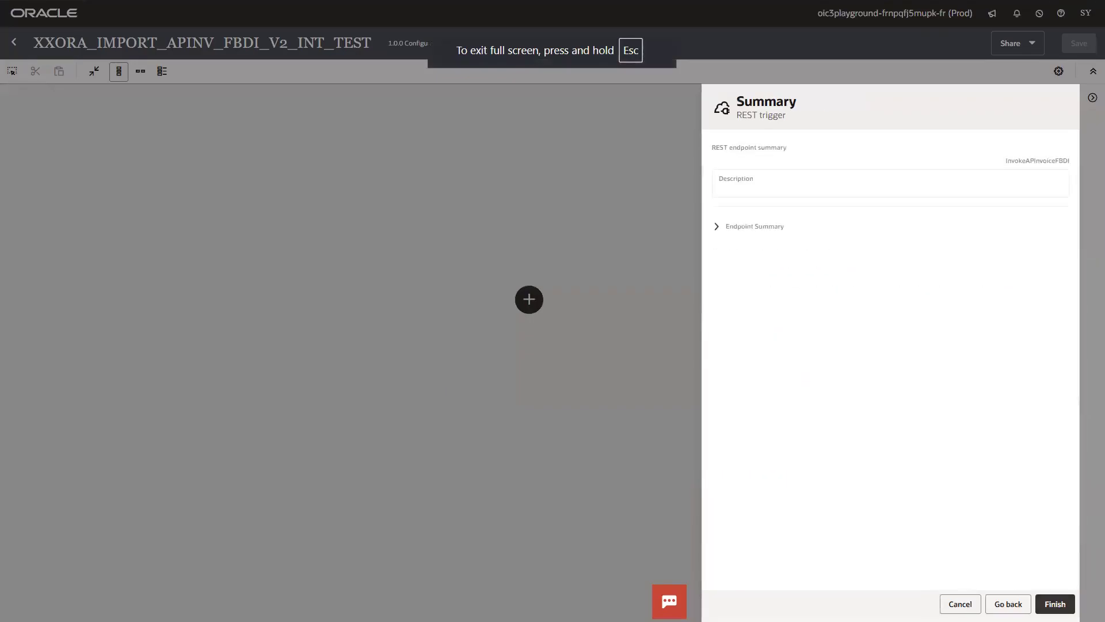
click(1051, 603)
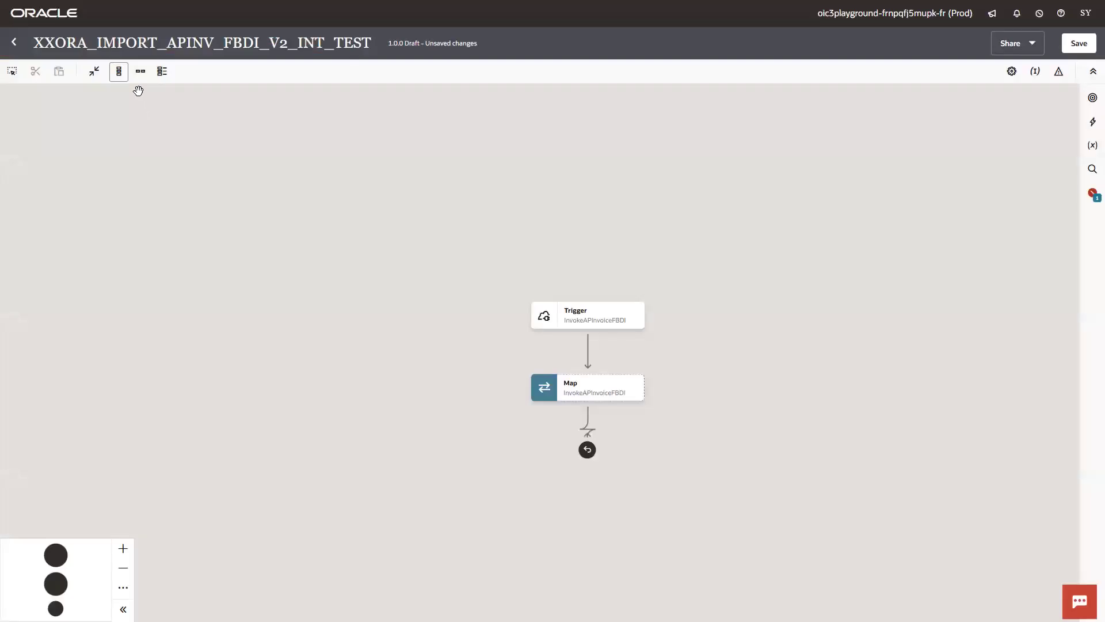
click(140, 73)
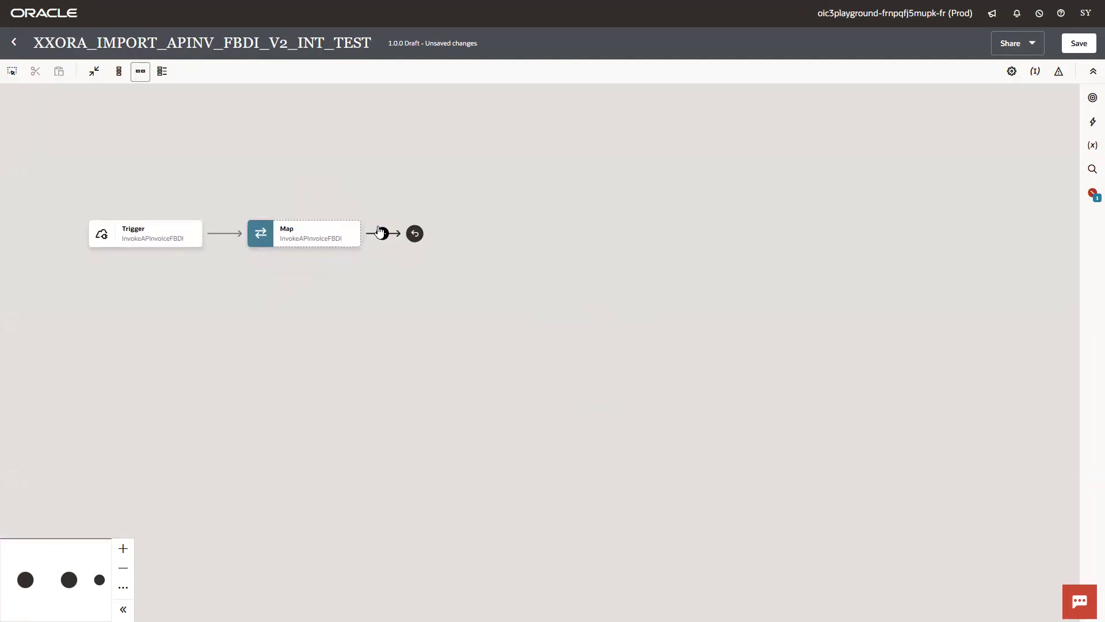
- Add an FTP invoke on FTP_CONN_OT after the Map and name its endpoint
click(382, 233)
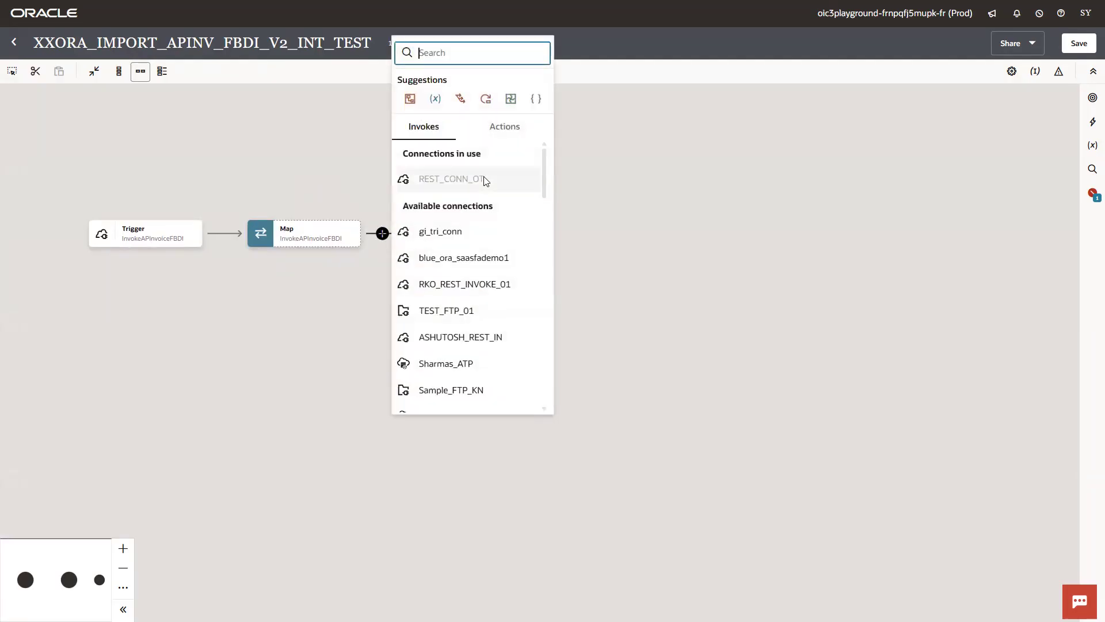
text(FTP_CONN_OT)
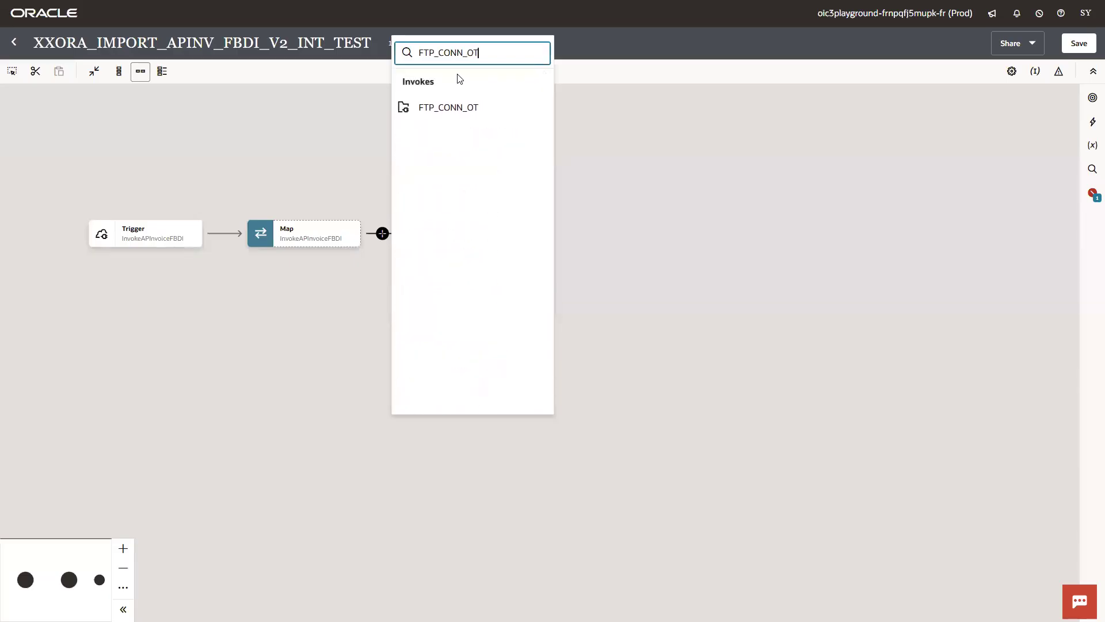
click(448, 107)
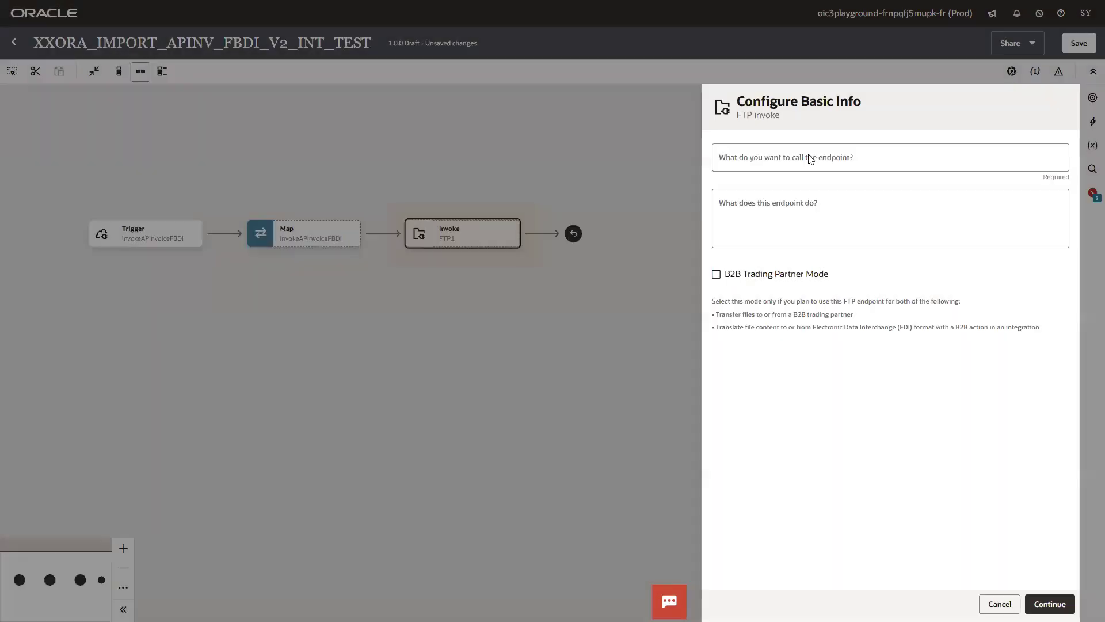
click(809, 154)
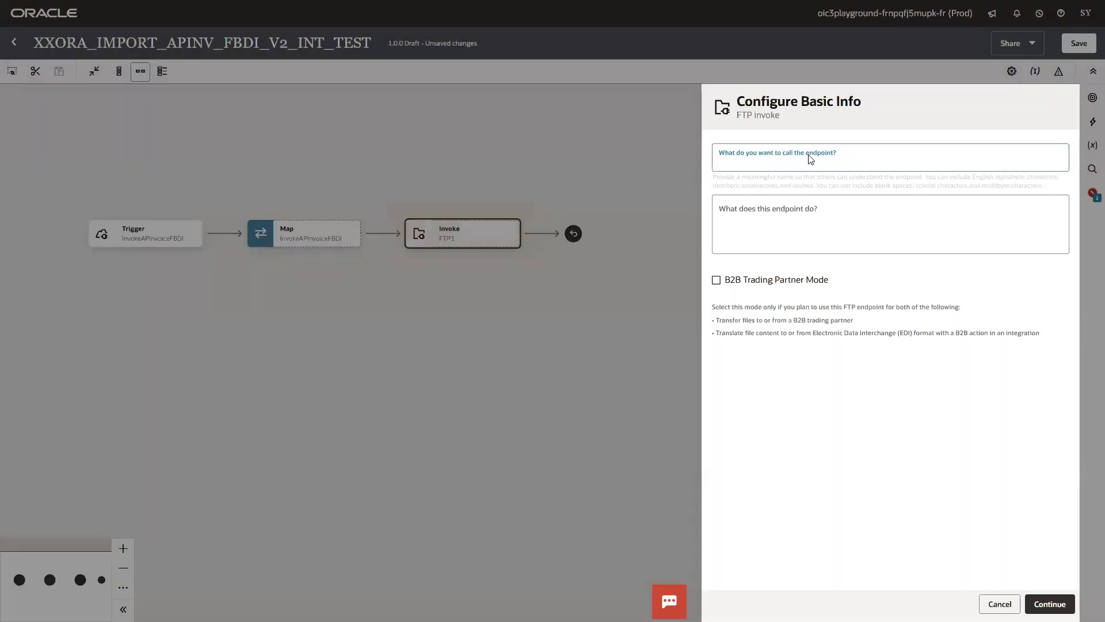
text(ReadF)
key(BackSpace)
text(APInvocieFBDIFi)
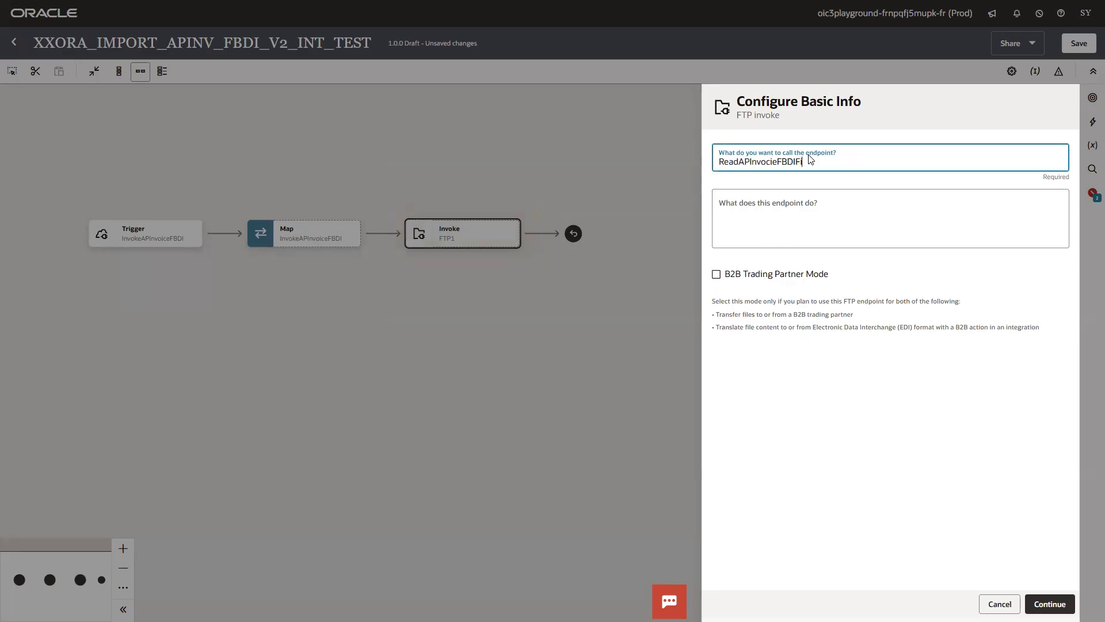
key(BackSpace)
key(BackSpace)
click(1048, 603)
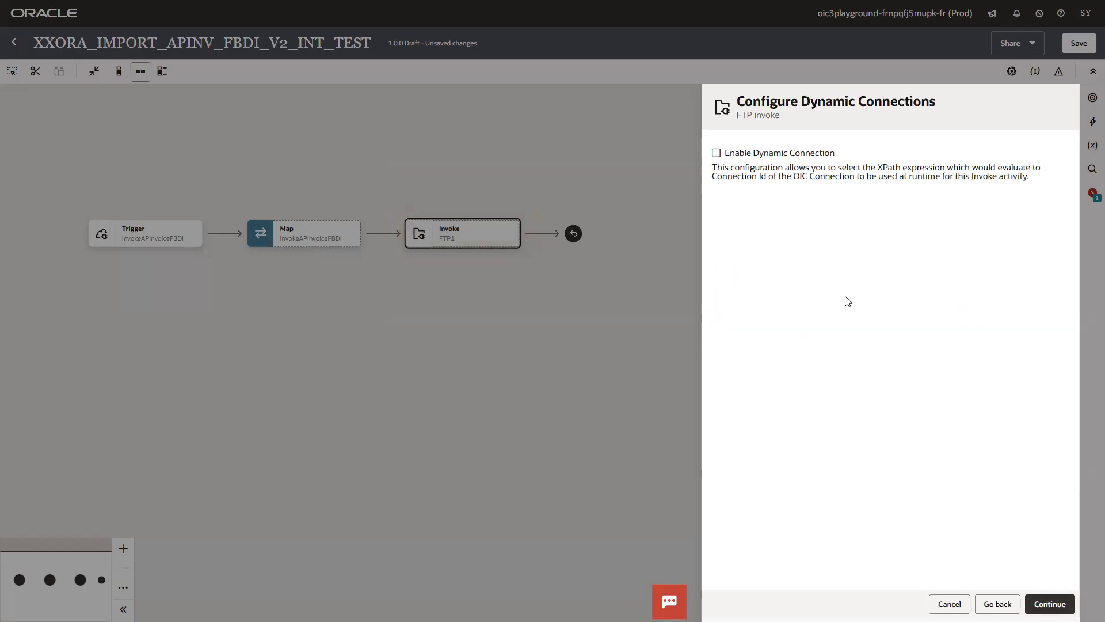
click(1050, 604)
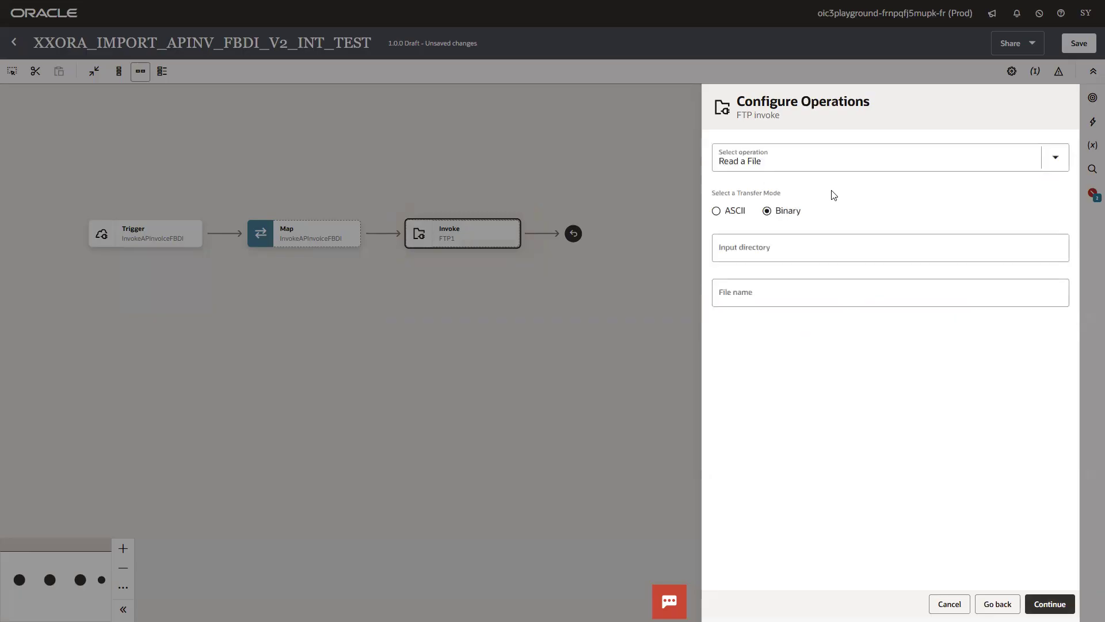
- Set the read operation's input directory to /2025/inbound/APInvoice, copied from the FTP client
key(super)
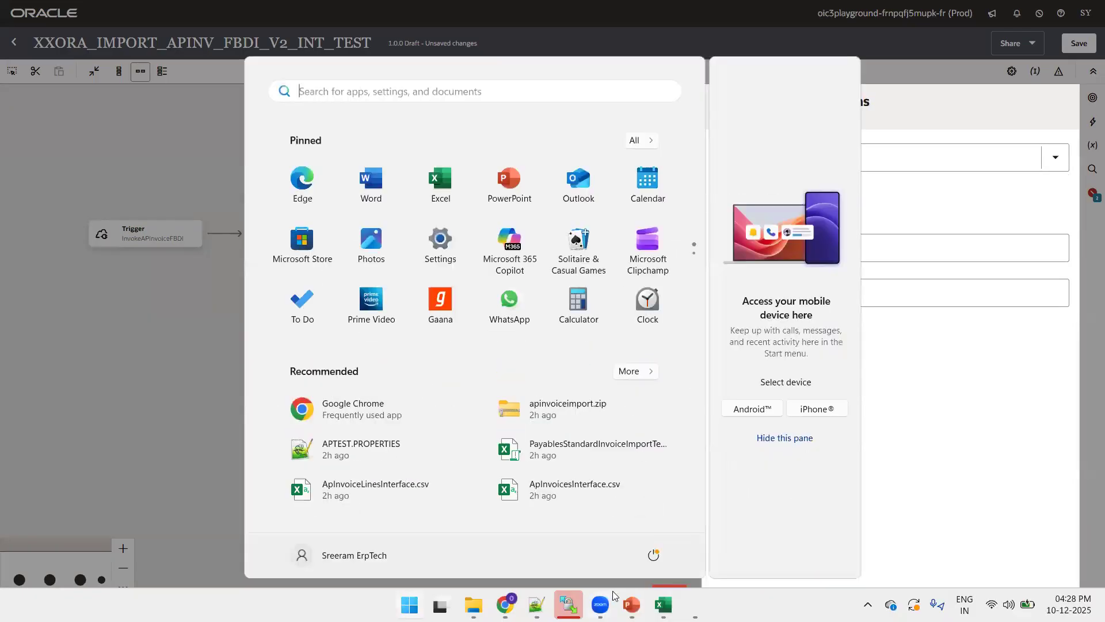
click(568, 605)
click(446, 227)
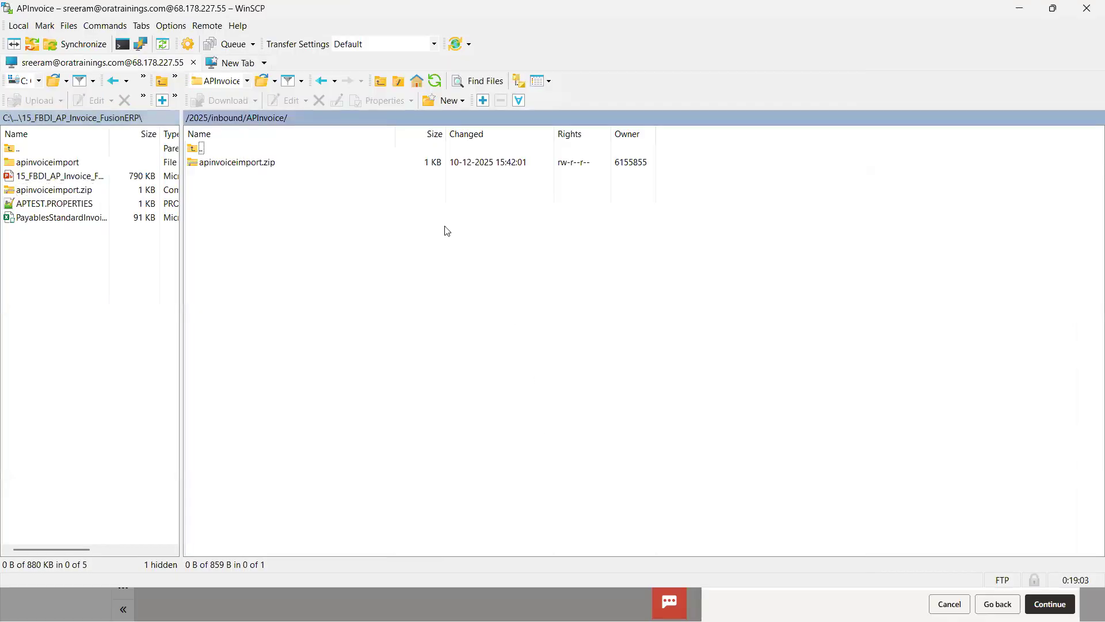
click(262, 80)
key(ctrl+c)
key(alt+Tab)
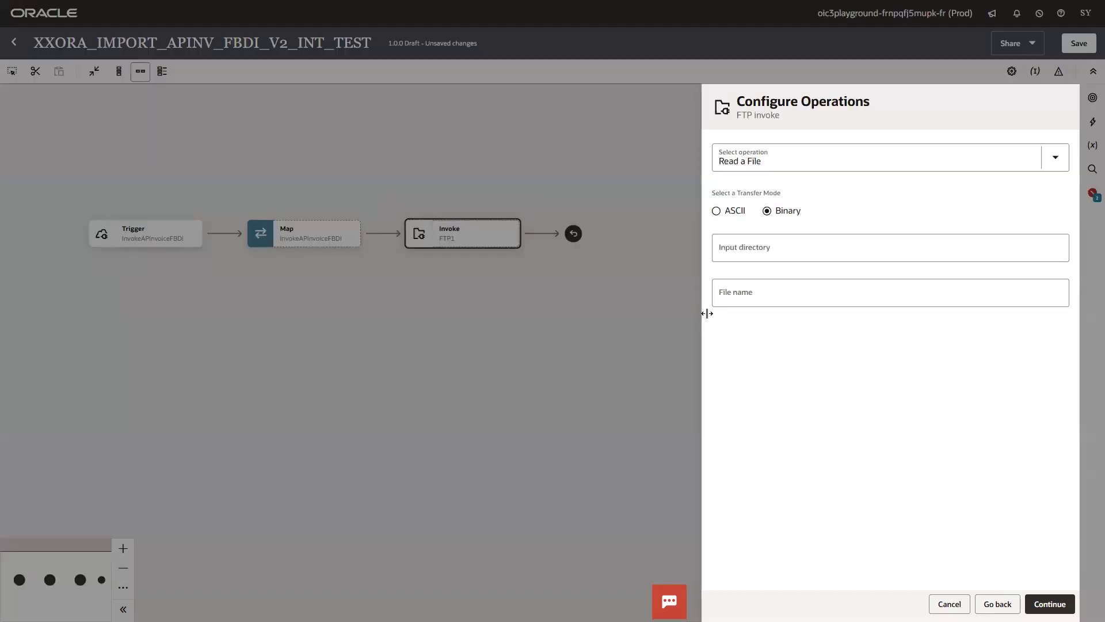
click(772, 257)
key(ctrl+v)
key(Tab)
- Set the file name to apinvoiceimport.zip, copied from the FTP client
key(alt+Tab)
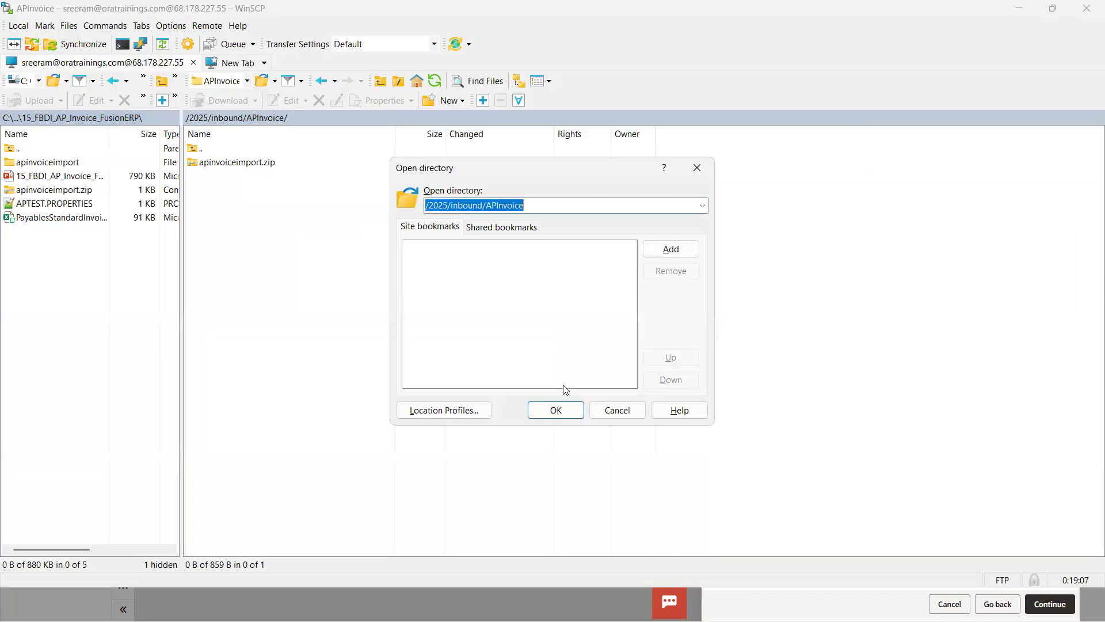
click(620, 412)
click(271, 162)
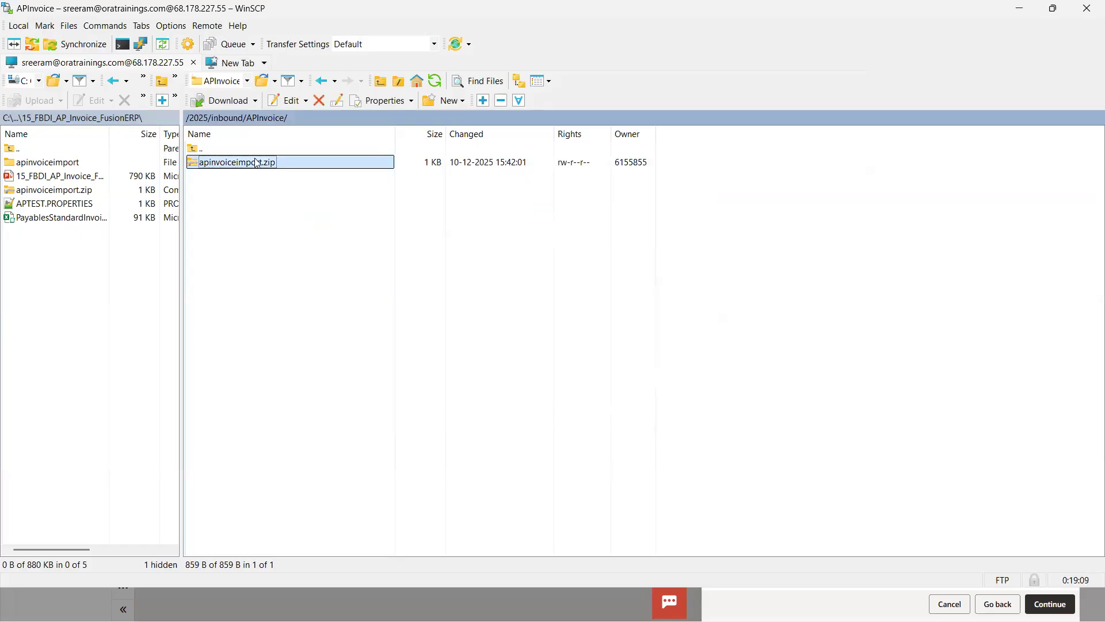
key(F2)
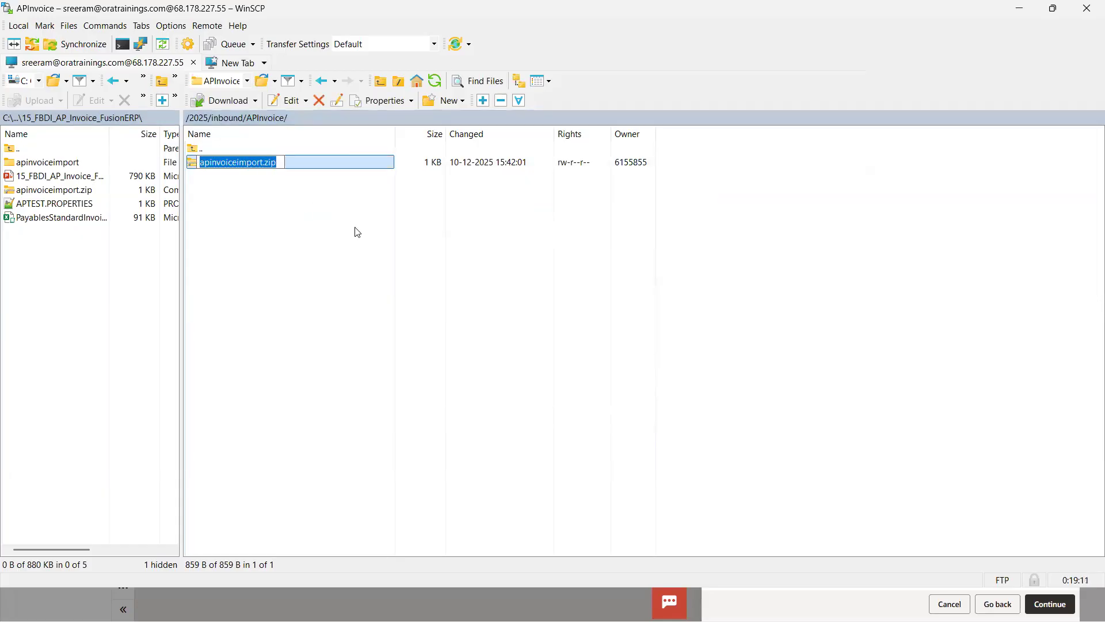
key(ctrl+c)
key(alt+Tab)
key(ctrl+v)
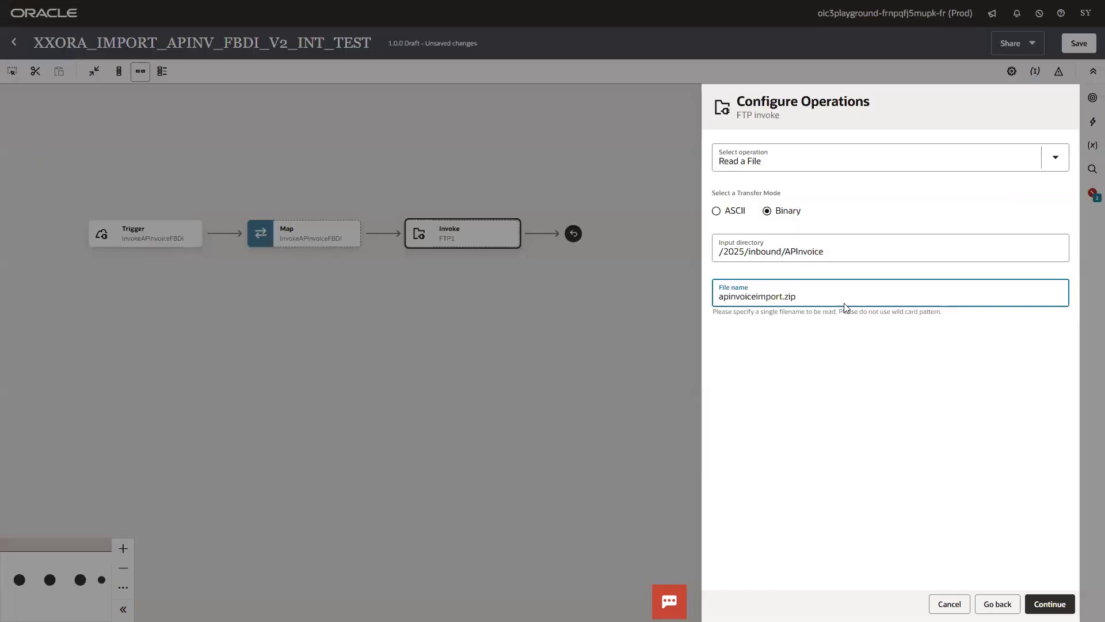
- Choose no file schema and finish the FTP read step
click(1048, 600)
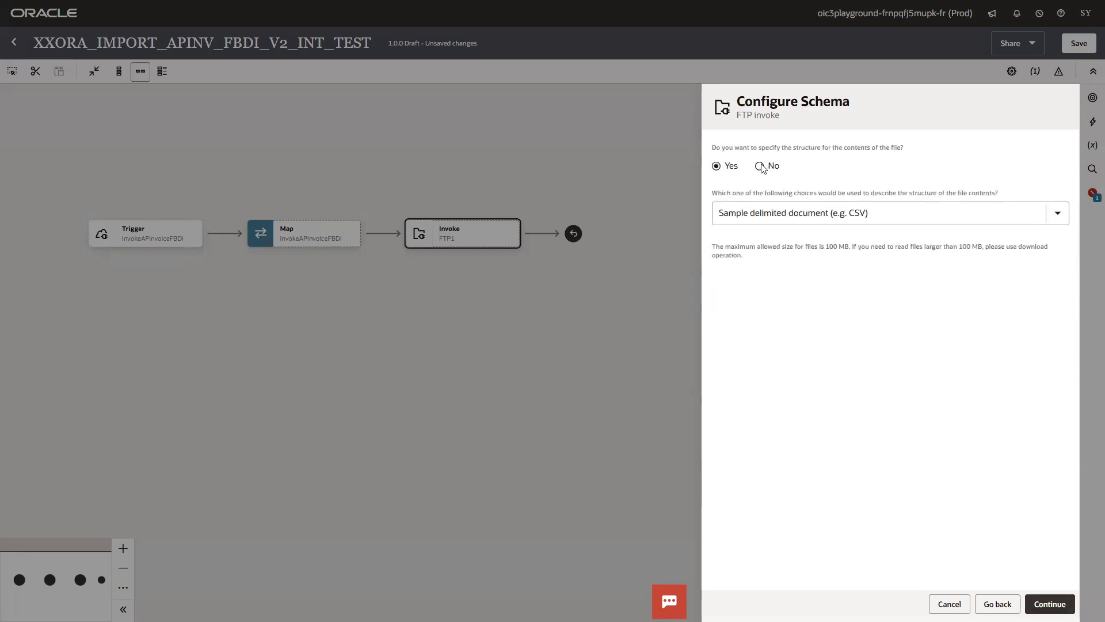
click(762, 167)
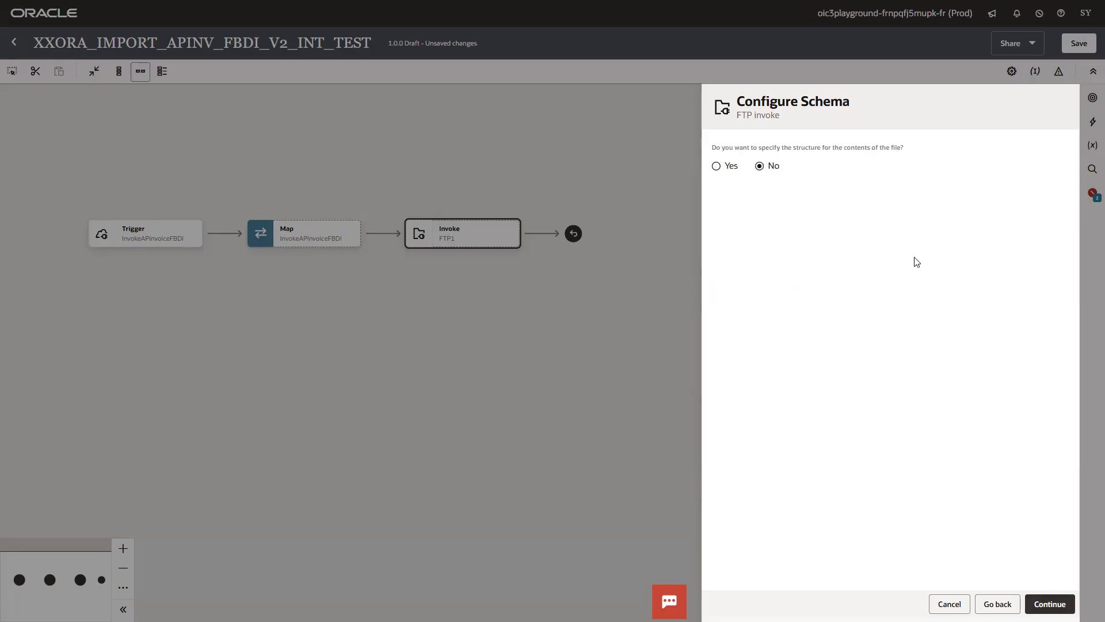
click(1050, 603)
click(1062, 602)
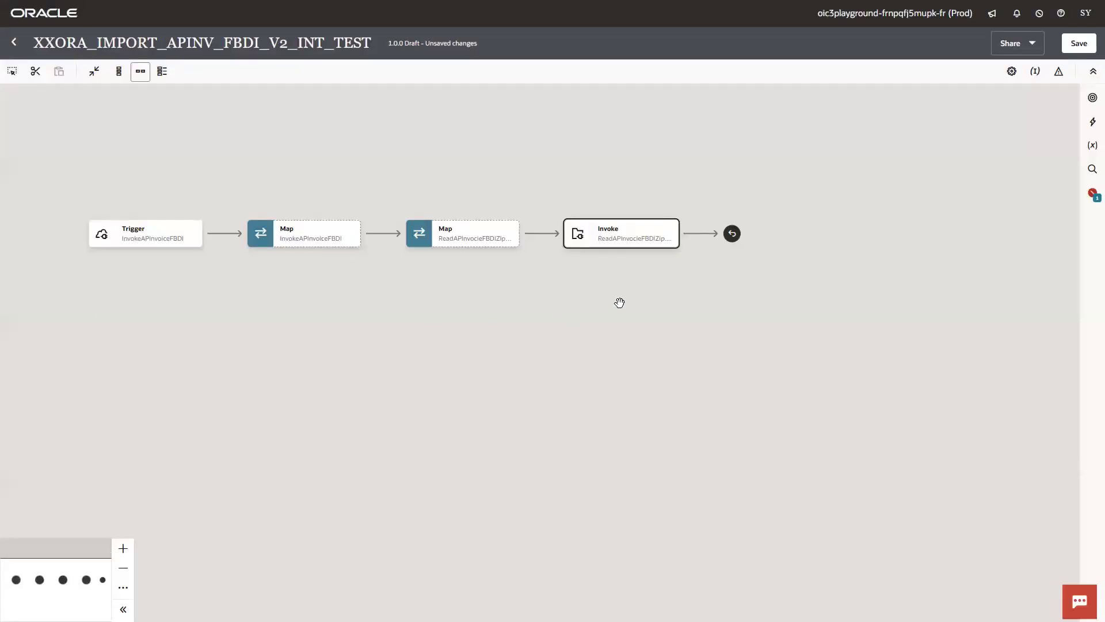
- Add an invoke after the FTP read step using the FUSION_ERP_CONN connection
drag(619, 303, 671, 306)
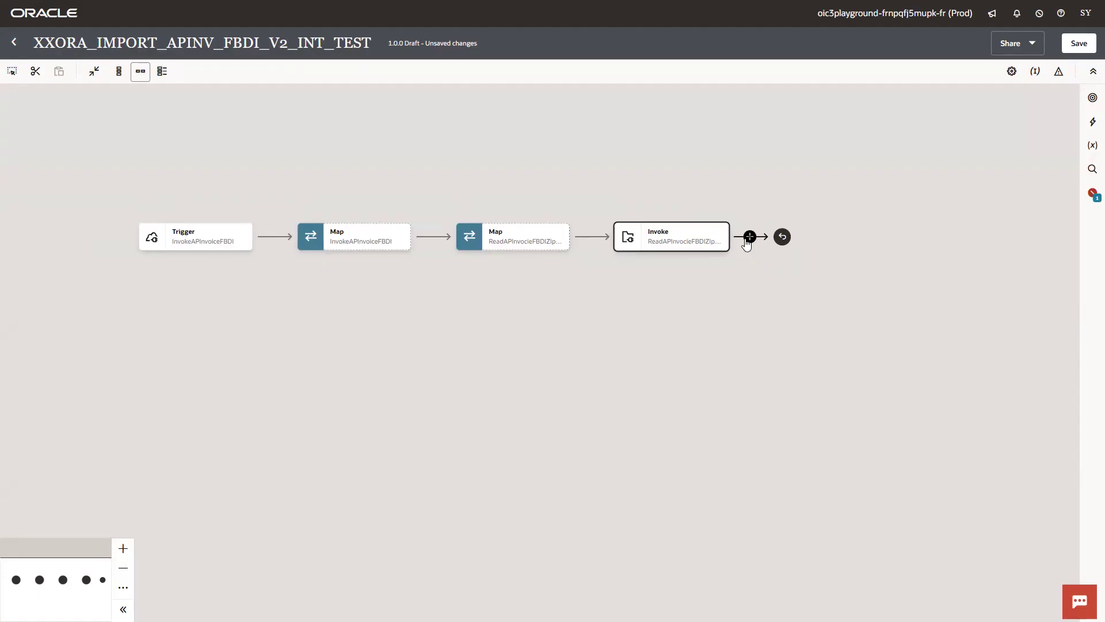
click(749, 239)
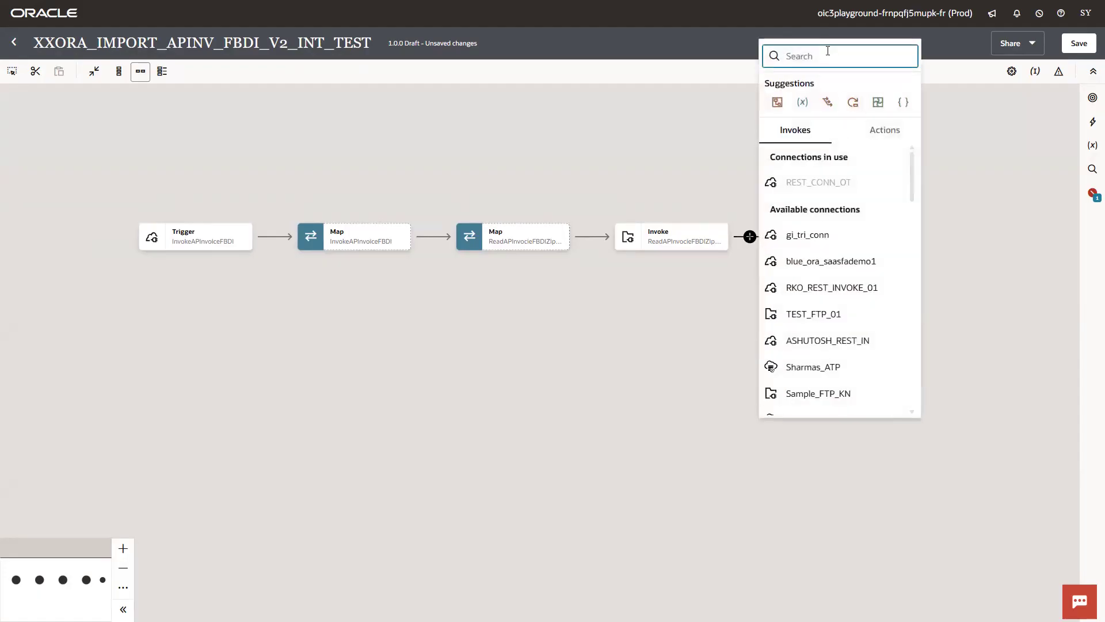
text(F)
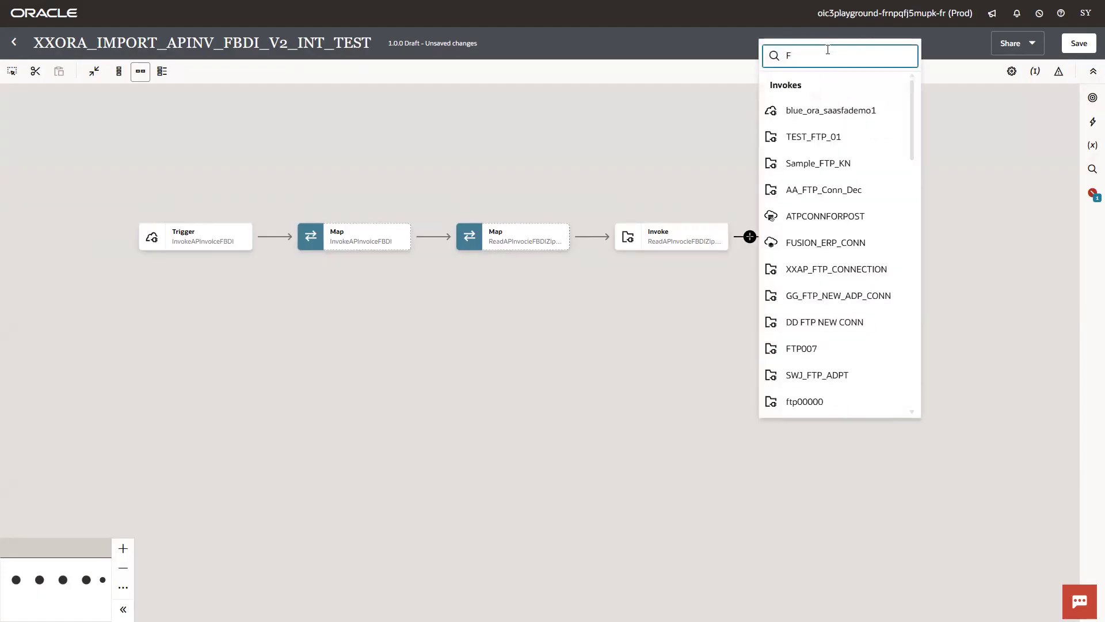
text(USION_)
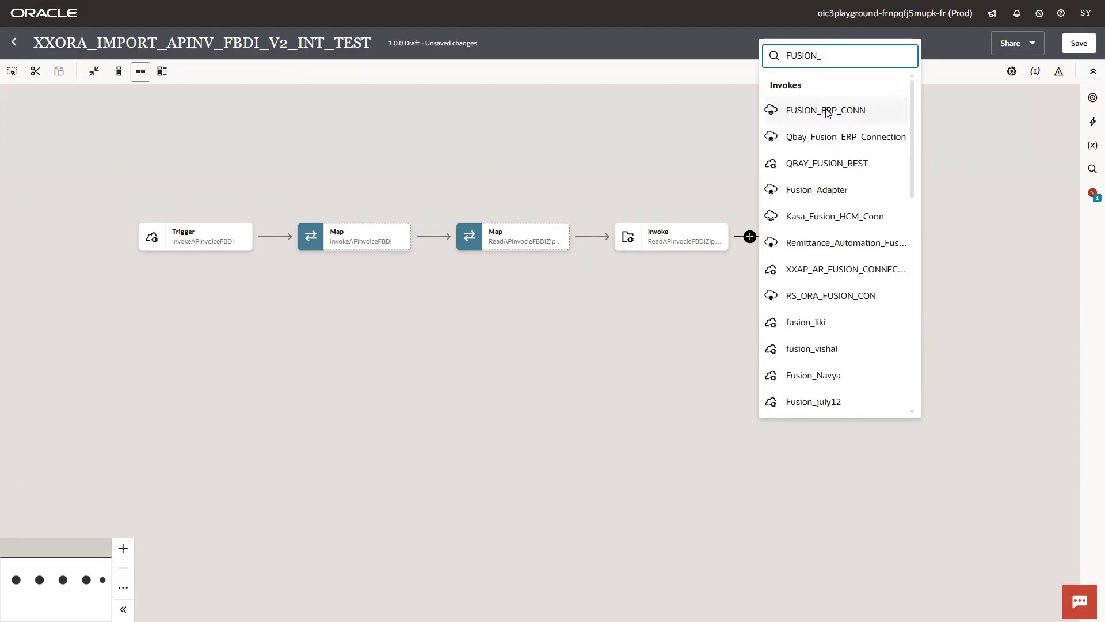
click(827, 110)
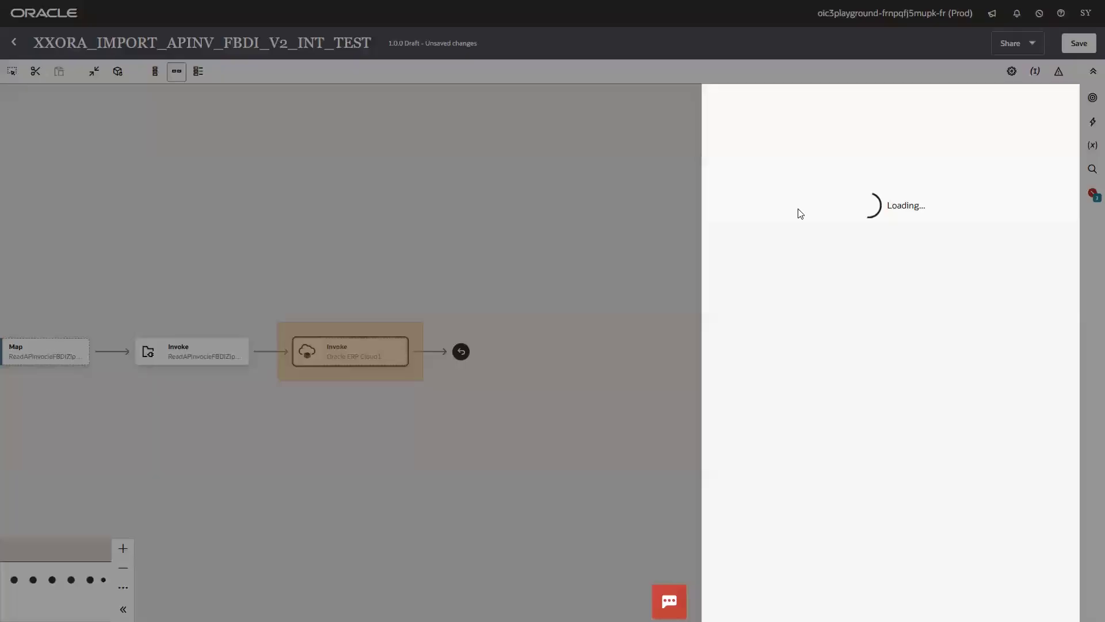
- Name the ERP endpoint LoadAndImportAPInvFusionERP and choose Import Bulk Data into Oracle ERP Cloud
click(802, 164)
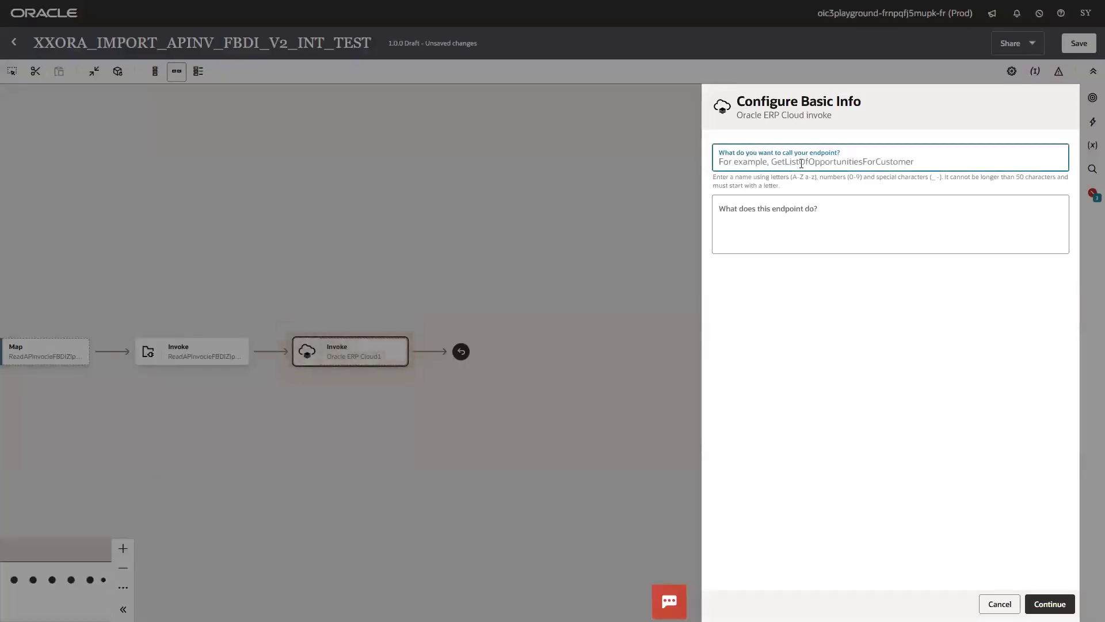
text(LoadAn)
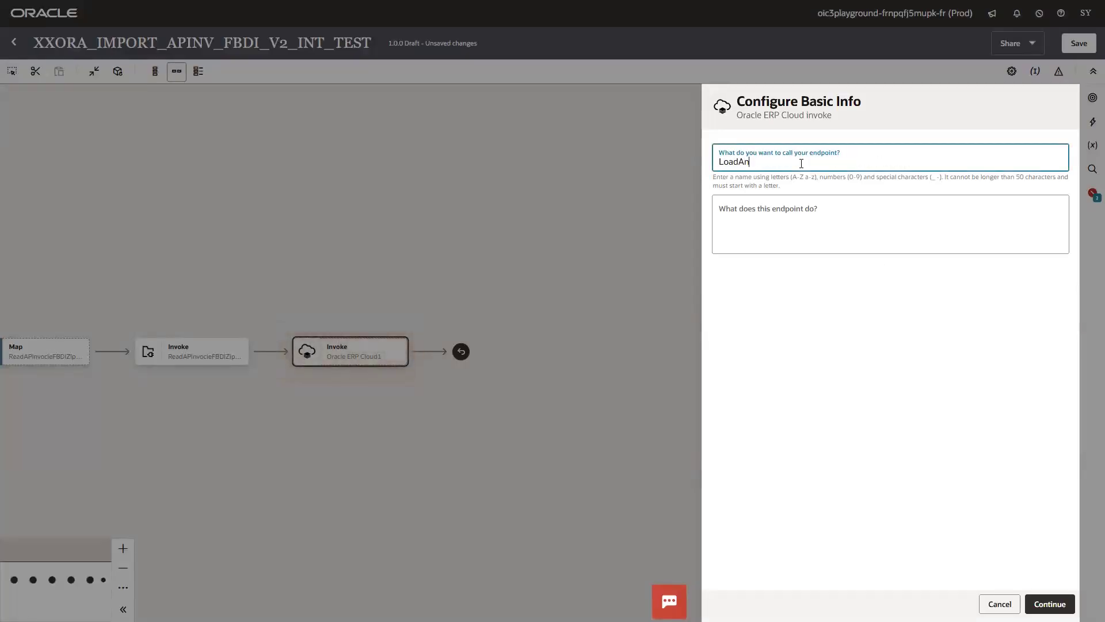
text(dImport)
text(F)
key(BackSpace)
text(Fusion)
key(BackSpace)
key(BackSpace)
key(BackSpace)
key(BackSpace)
key(BackSpace)
text(Cl)
key(BackSpace)
key(BackSpace)
key(BackSpace)
text(Cloud)
key(BackSpace)
key(BackSpace)
key(BackSpace)
key(BackSpace)
text(APInFusionERP)
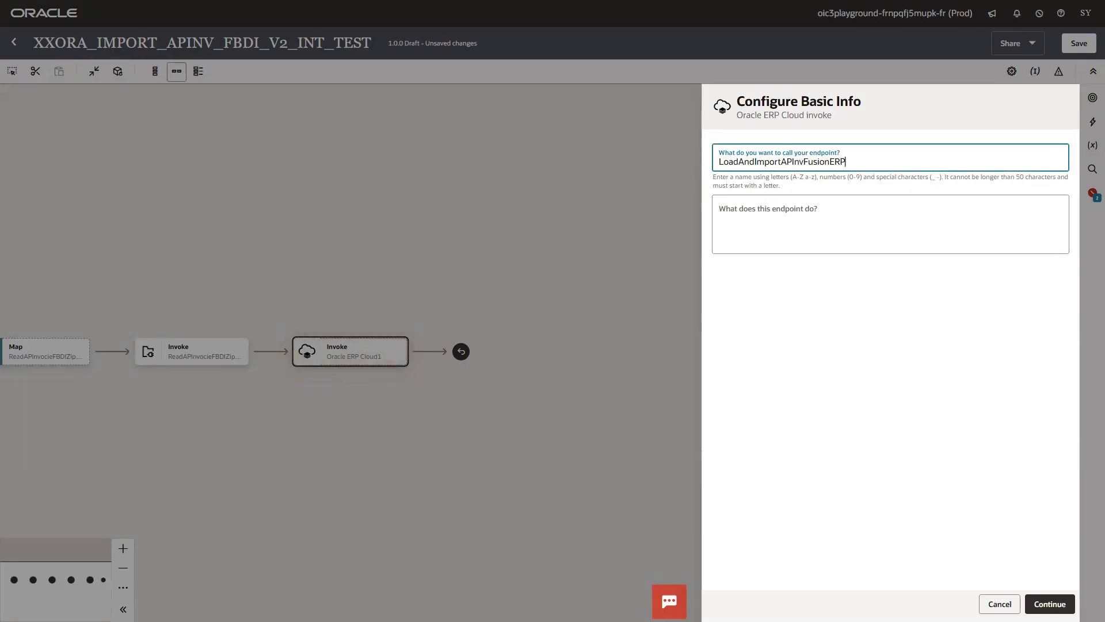
click(1053, 603)
click(819, 186)
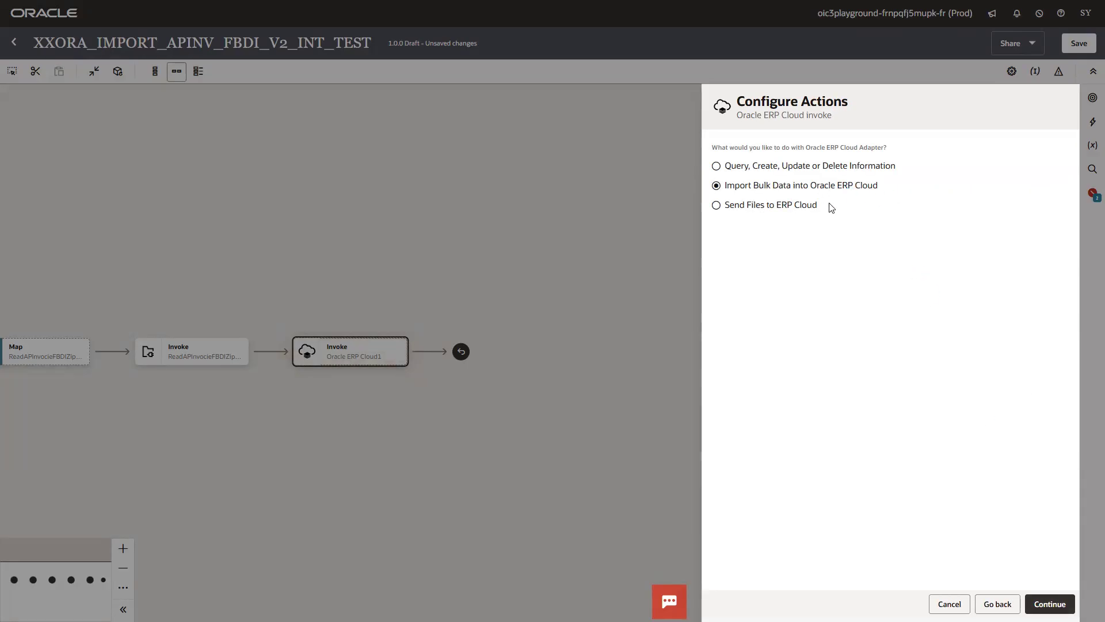
click(1036, 598)
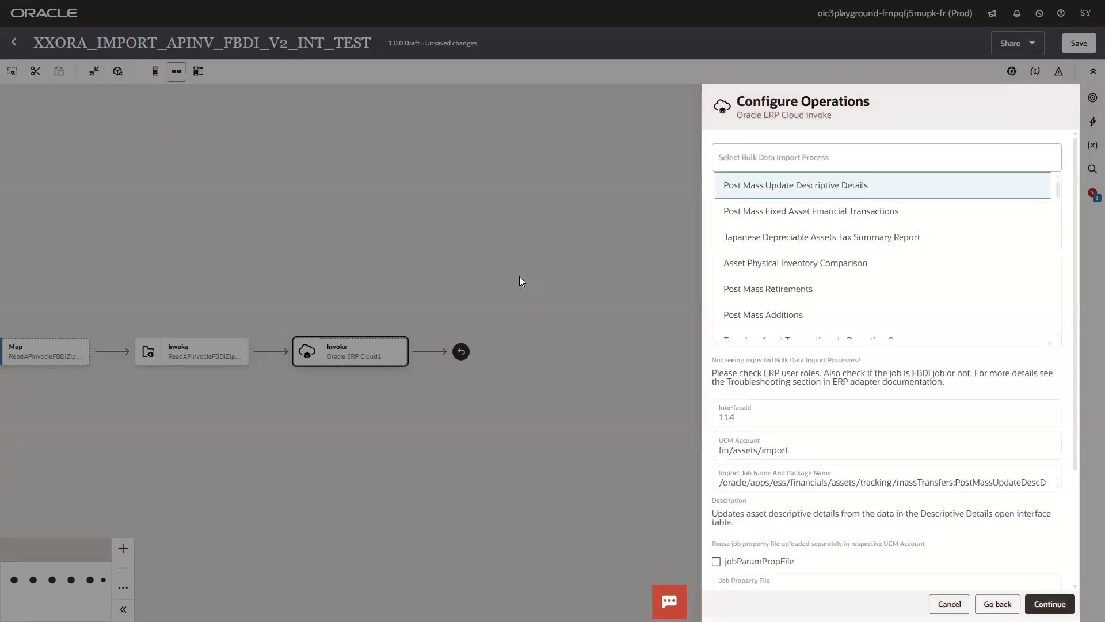
- Select the Import Payables Invoices process and finish the ERP Cloud invoke wizard
click(761, 162)
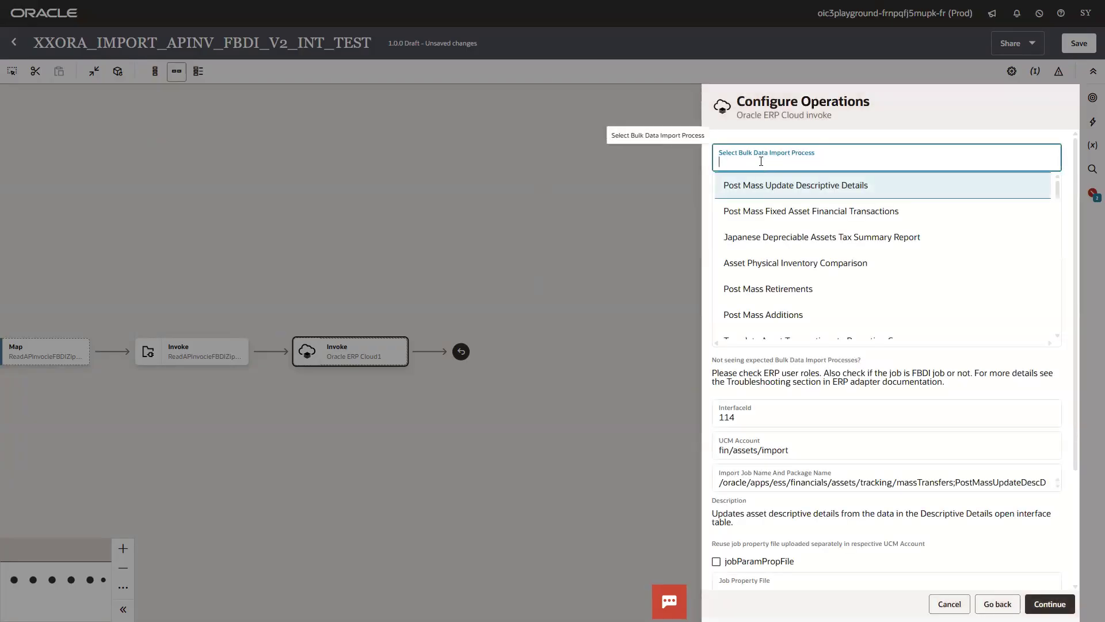
text(Import Pay)
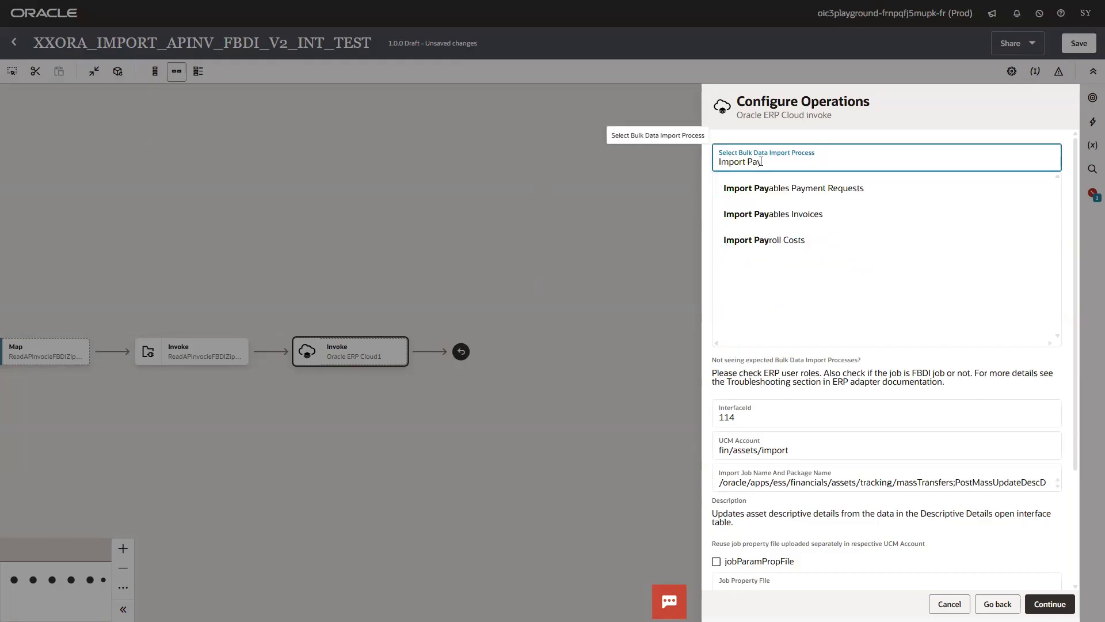
click(819, 222)
scroll(1076, 467, down, 3)
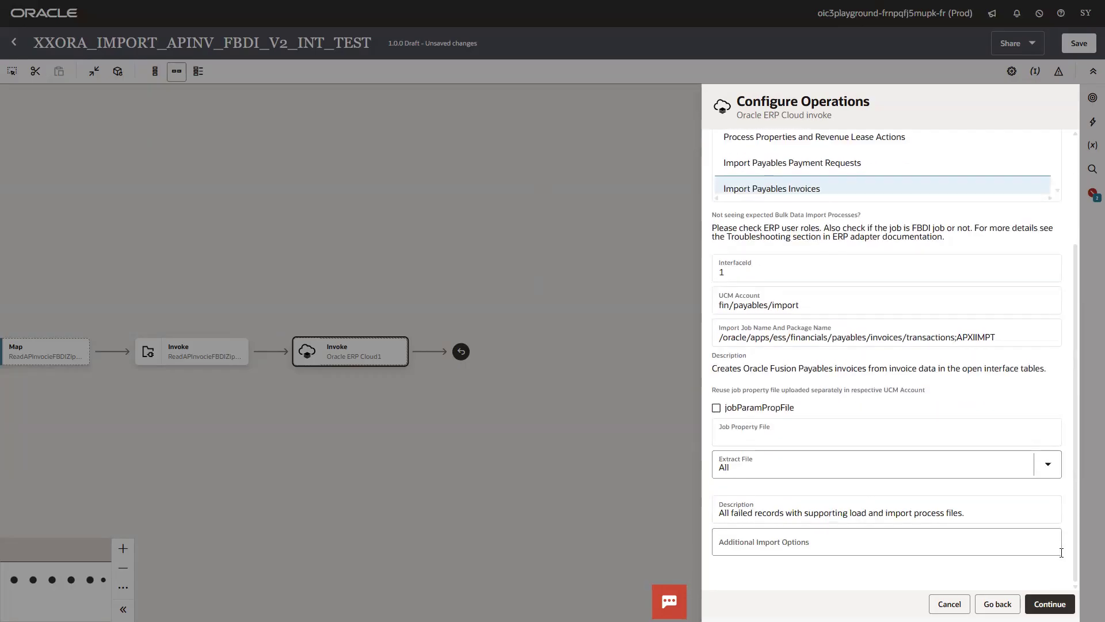
click(1071, 604)
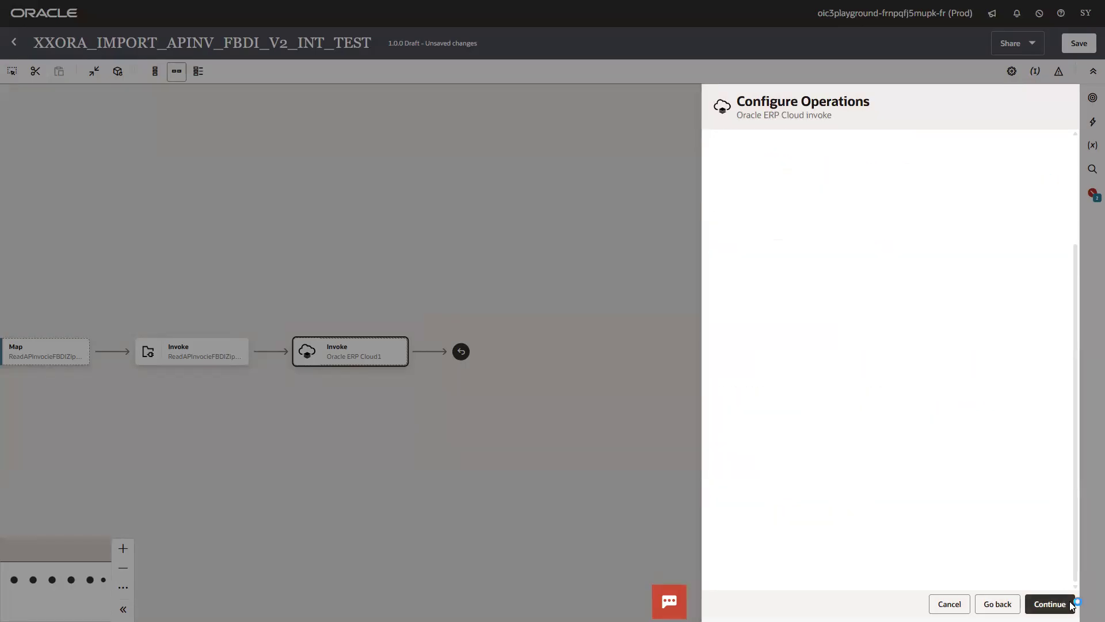
click(1071, 604)
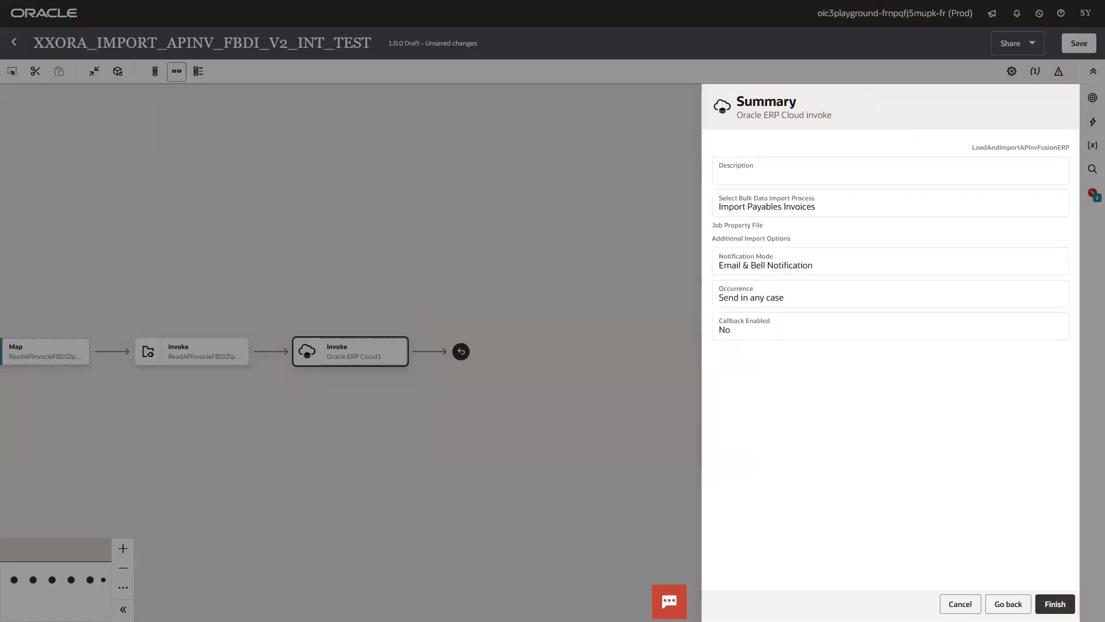
click(1056, 604)
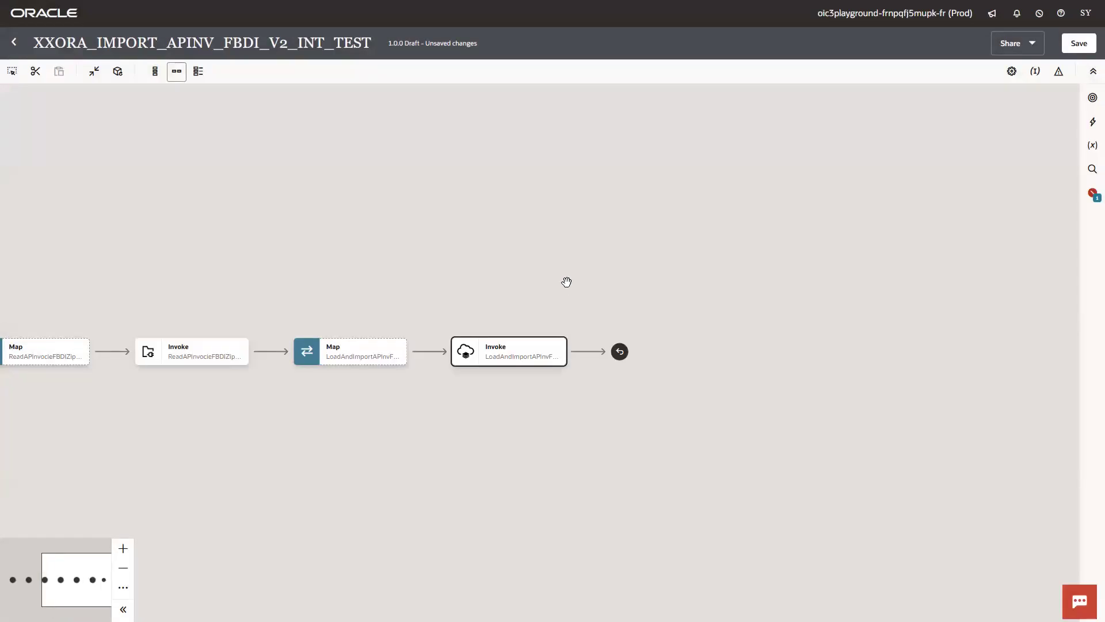
- Open the new Map to LoadAndImportAPInvFusionERP step for editing in the mapper
drag(430, 274, 721, 187)
mouse_move(884, 273)
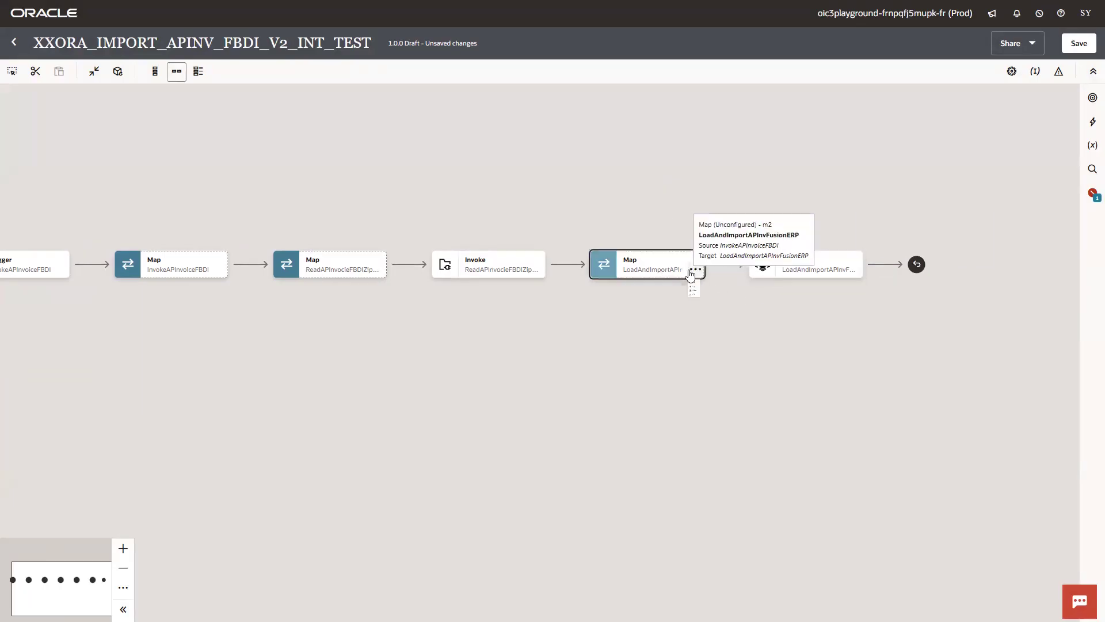
click(695, 272)
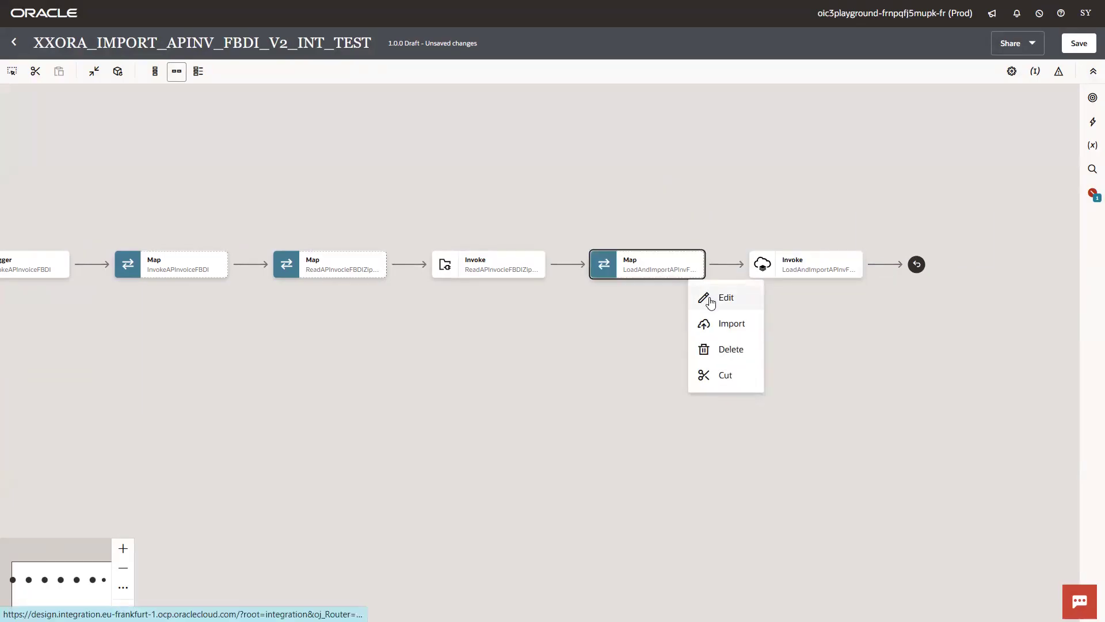
click(710, 303)
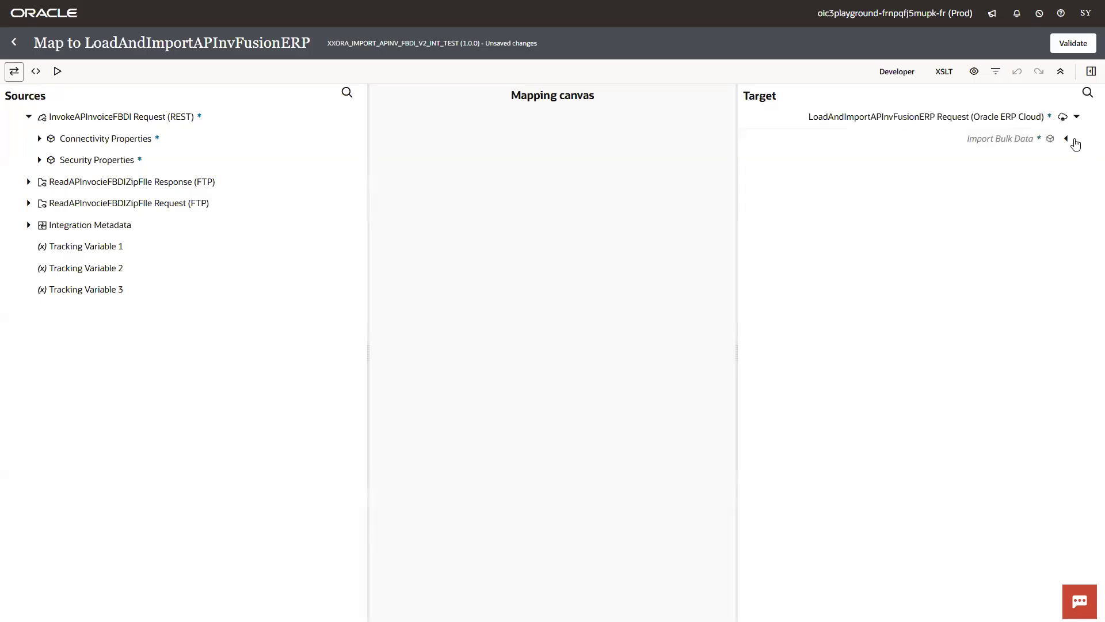
- Expand the target Import Bulk Data ICS File properties and the source FTP File Read Response ICS File properties
click(1067, 139)
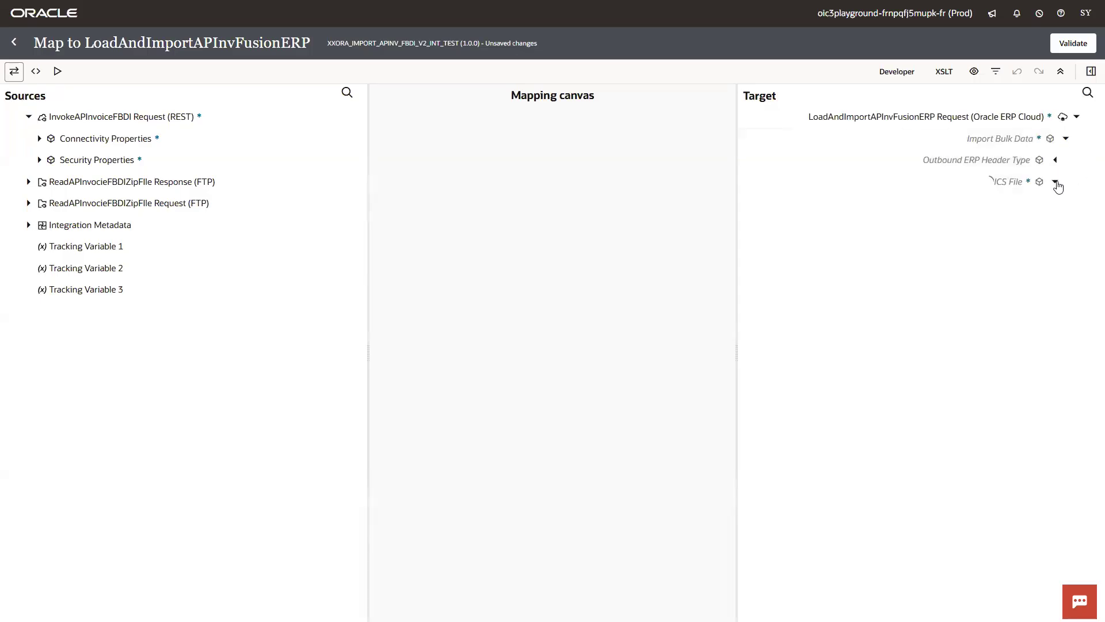
click(1055, 182)
click(1045, 225)
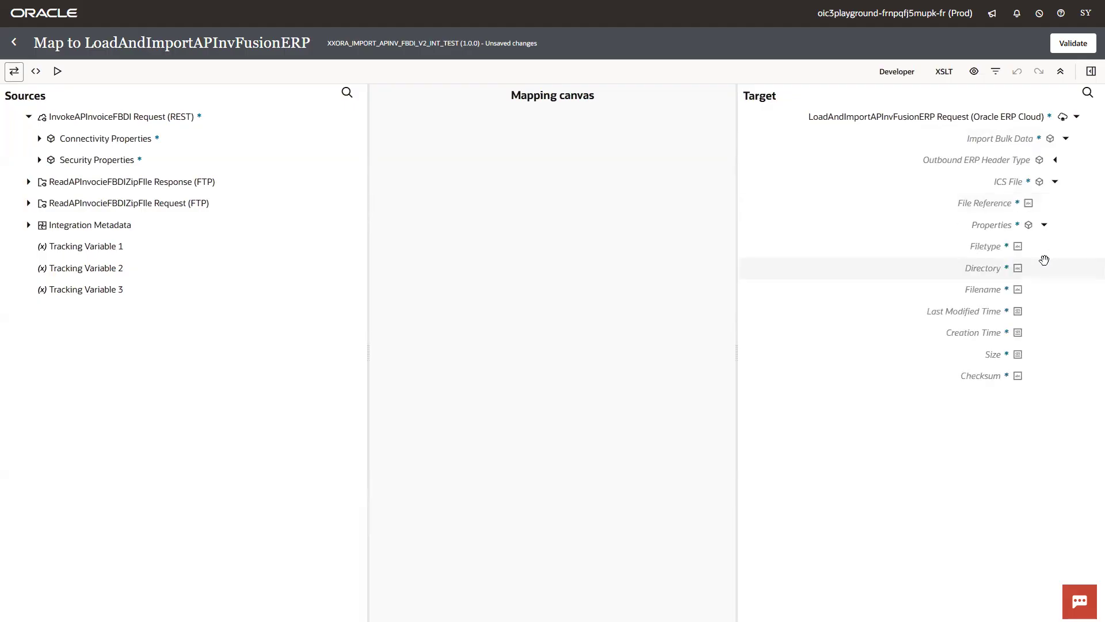
click(29, 183)
click(40, 203)
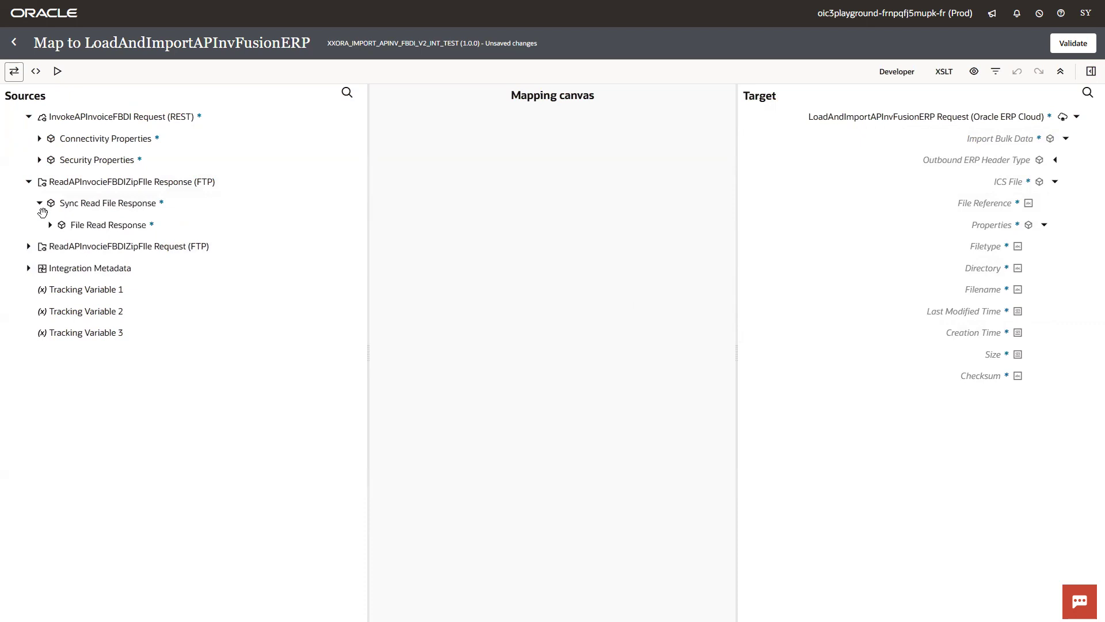
click(51, 225)
click(61, 269)
click(81, 311)
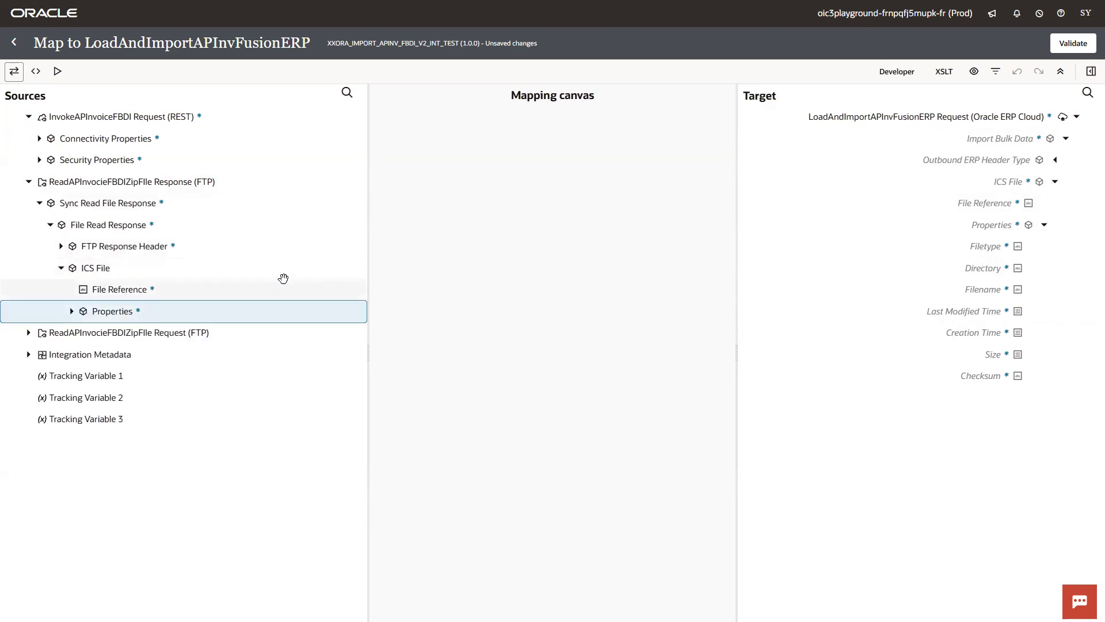
click(72, 311)
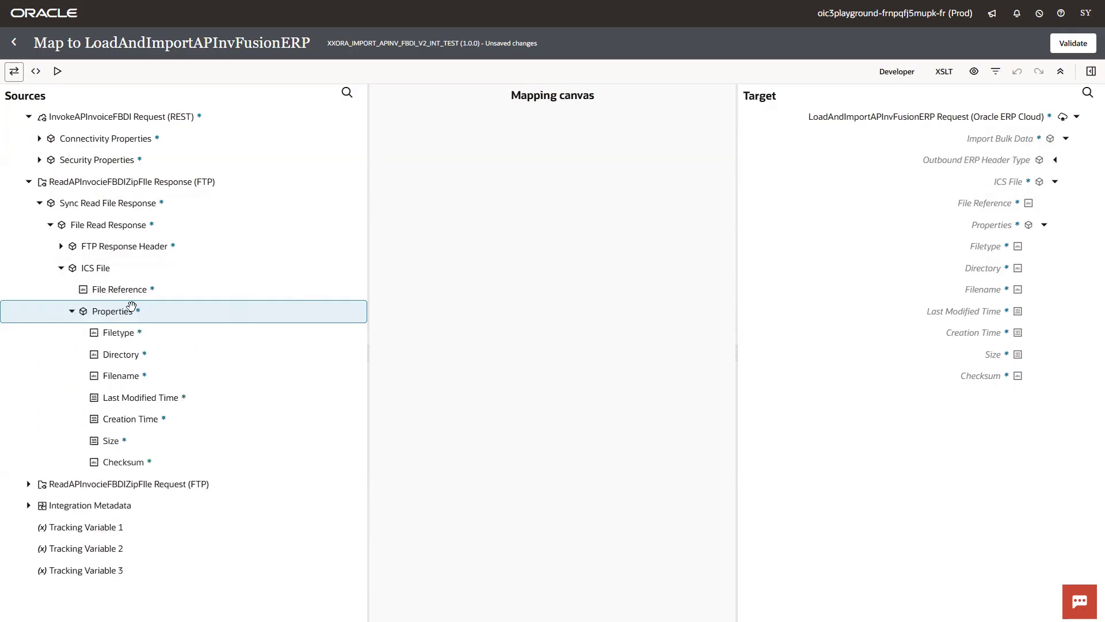
- Map File Reference, Filename and Directory onto the target ICS File fields and validate the map
drag(153, 291, 985, 205)
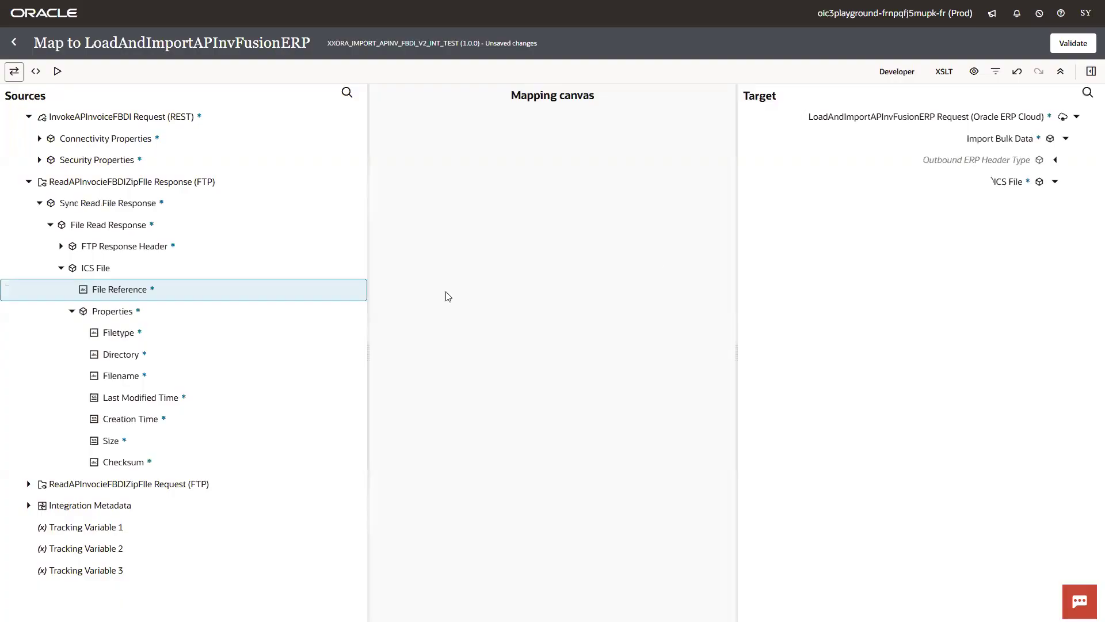
drag(138, 376, 950, 290)
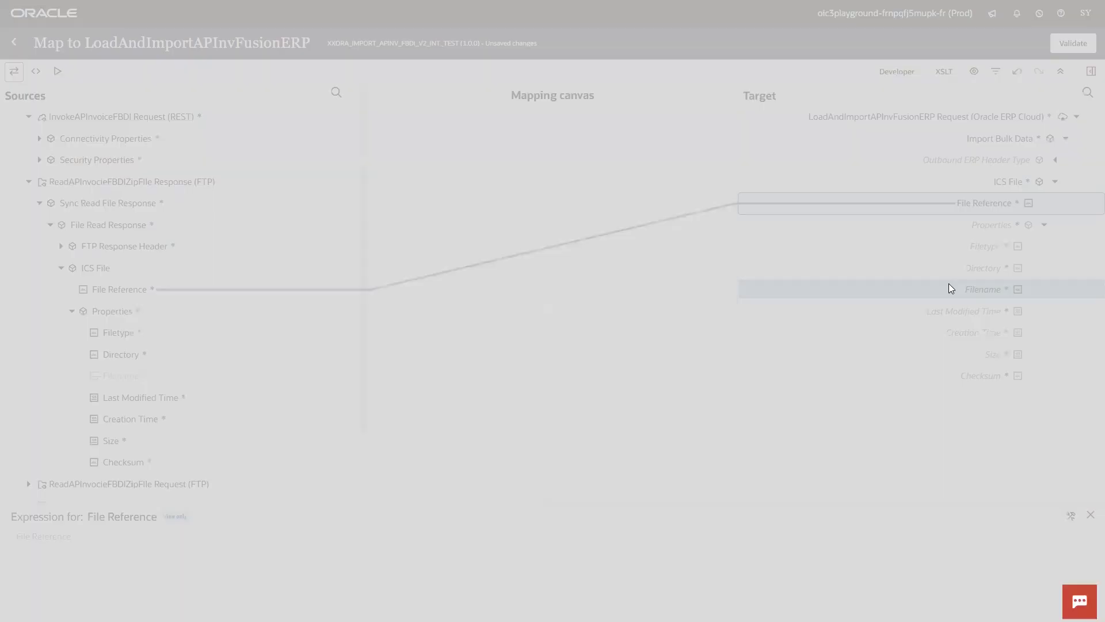
drag(123, 354, 1002, 268)
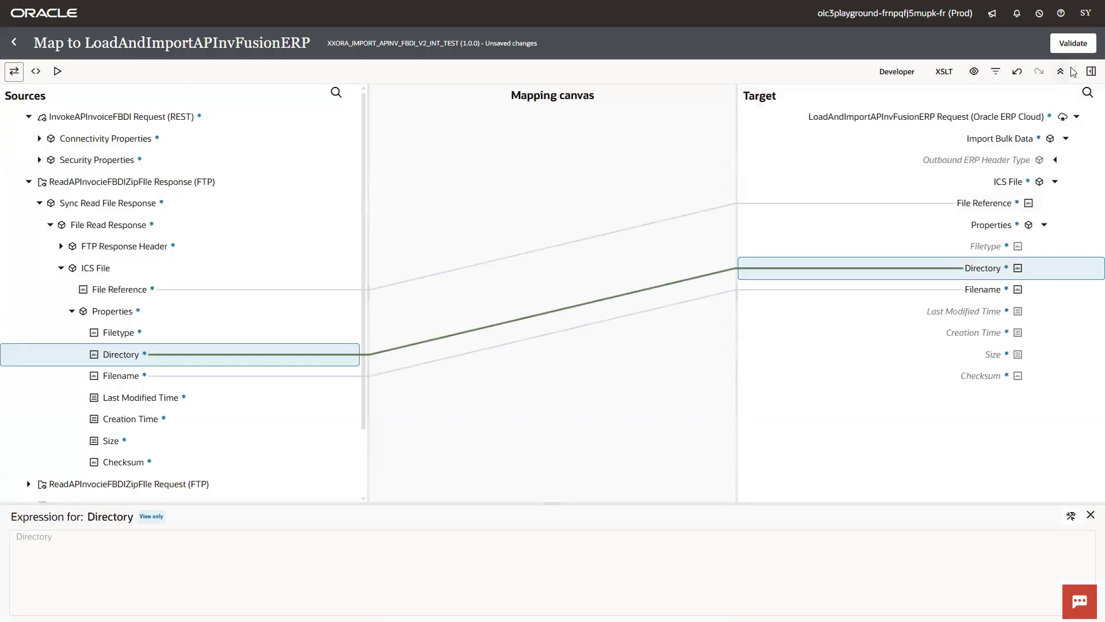
click(1073, 43)
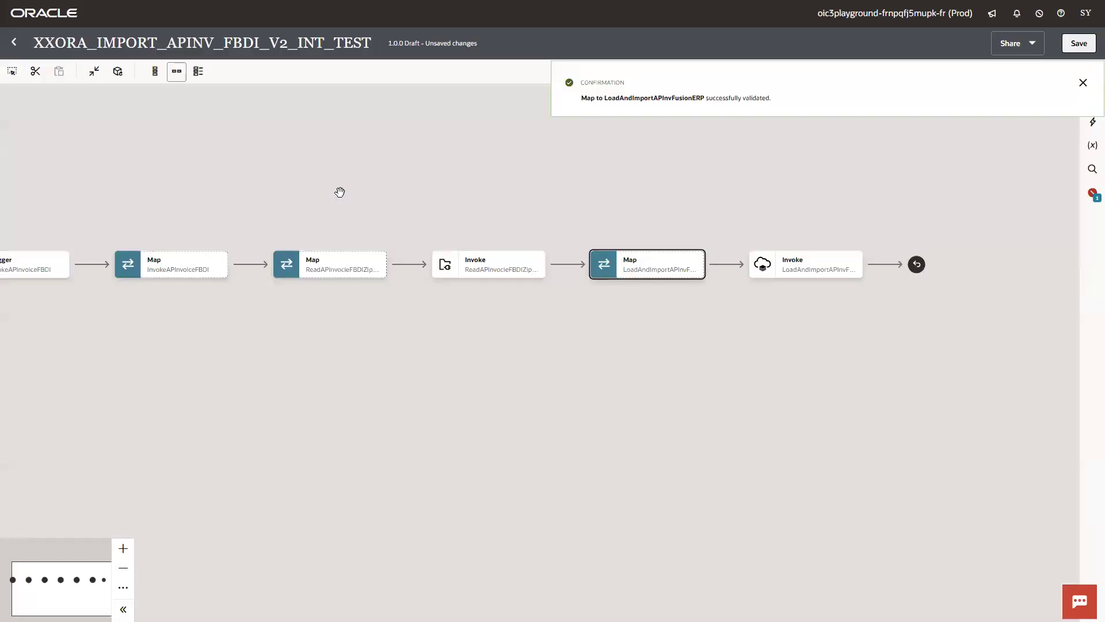
- Open the ReadAPInvocieFBDIZipFIle map and select the File Read Request Filename target
click(375, 274)
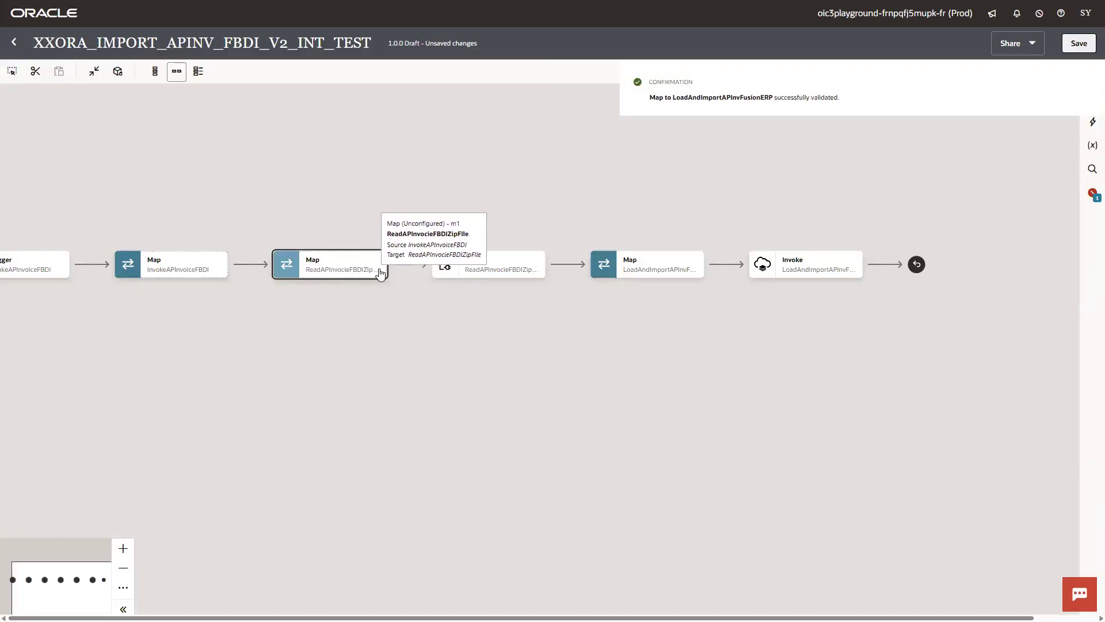
click(376, 274)
click(402, 298)
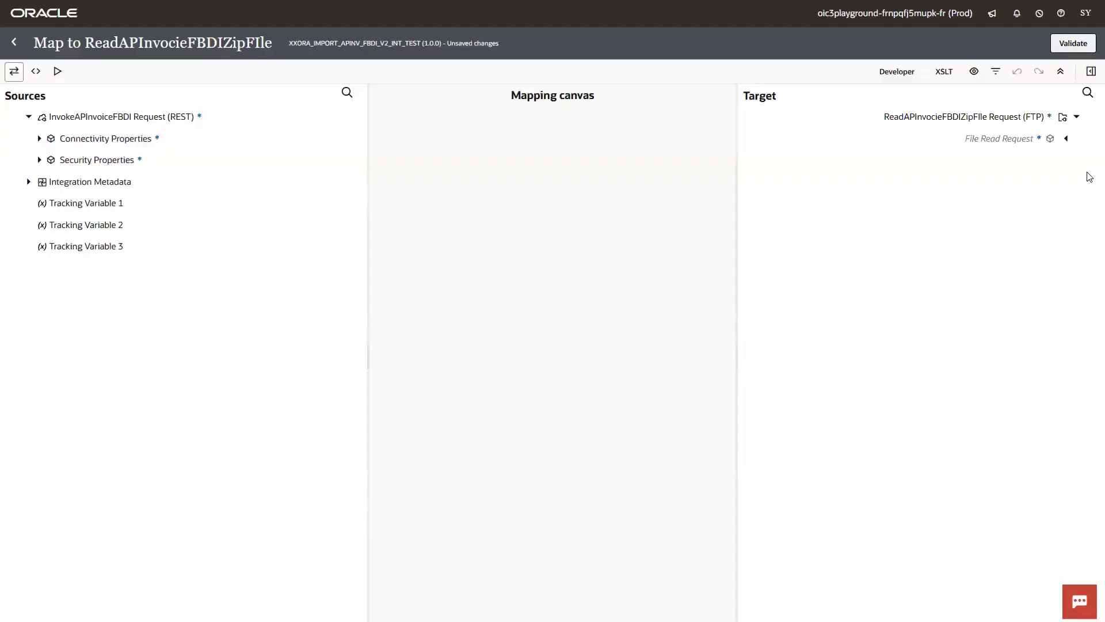
click(1066, 139)
click(1019, 162)
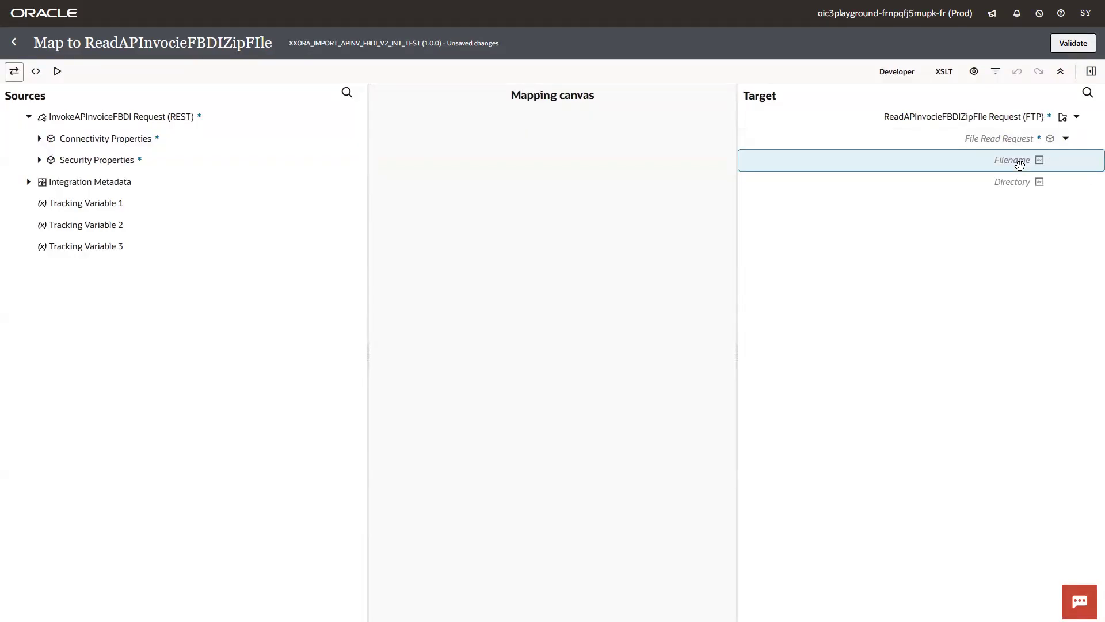
- Create a Filename target node, recreating it once, and check the uploaded file name in WinSCP
right_click(787, 168)
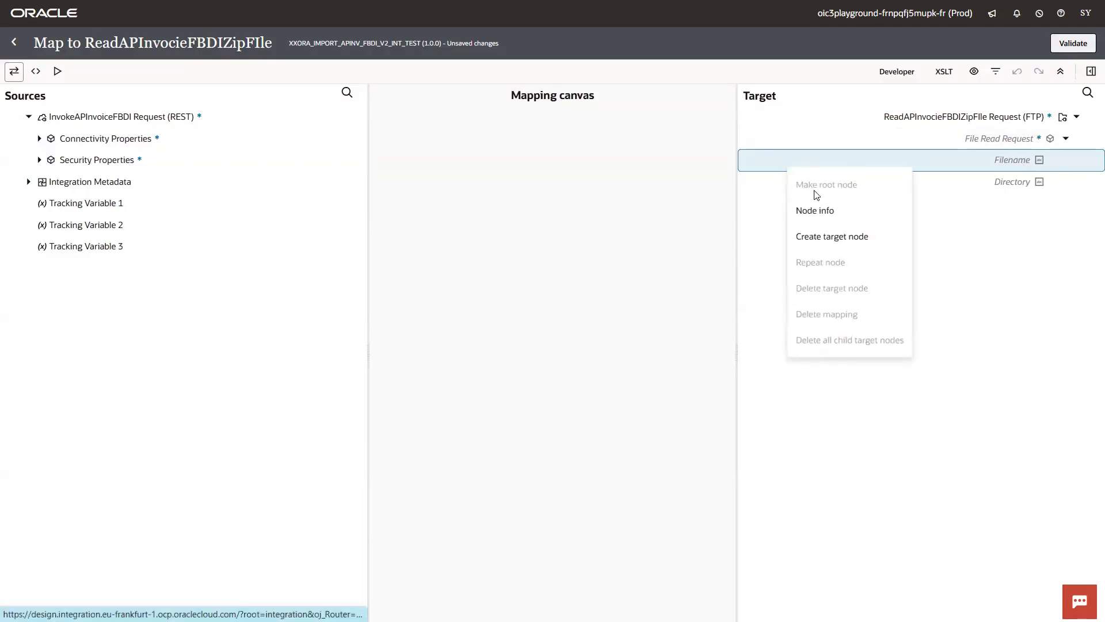
click(842, 237)
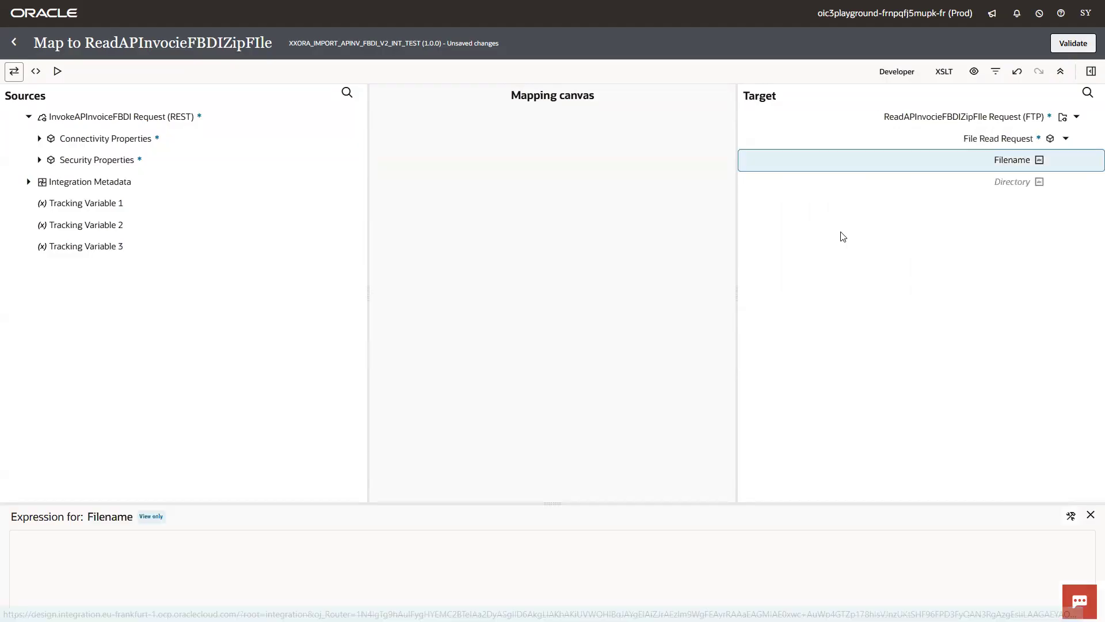
click(956, 586)
click(1014, 165)
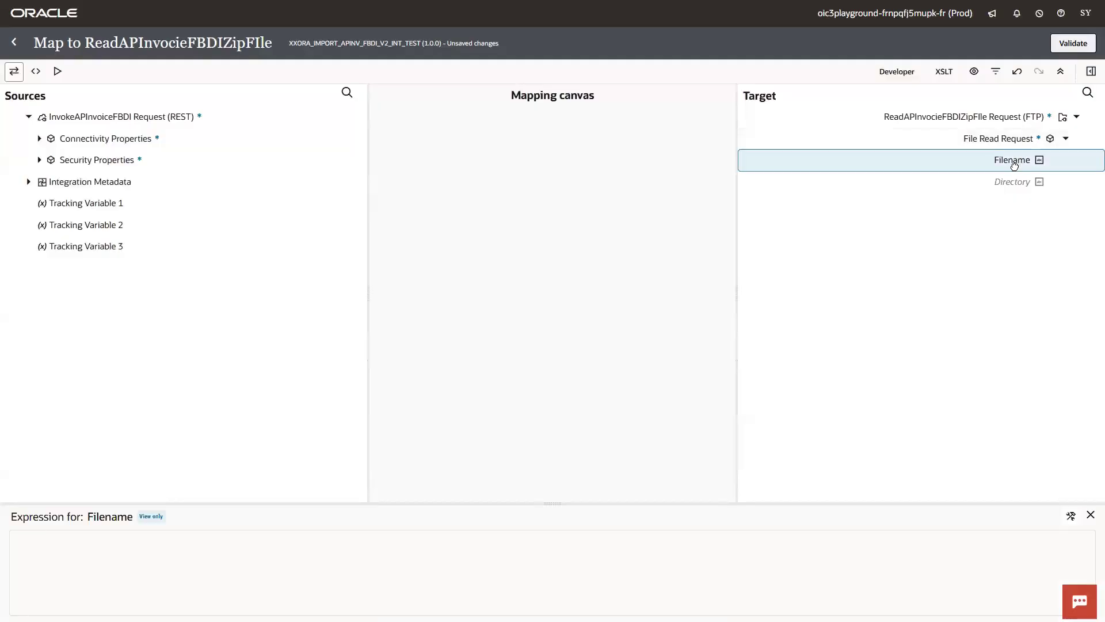
right_click(1014, 164)
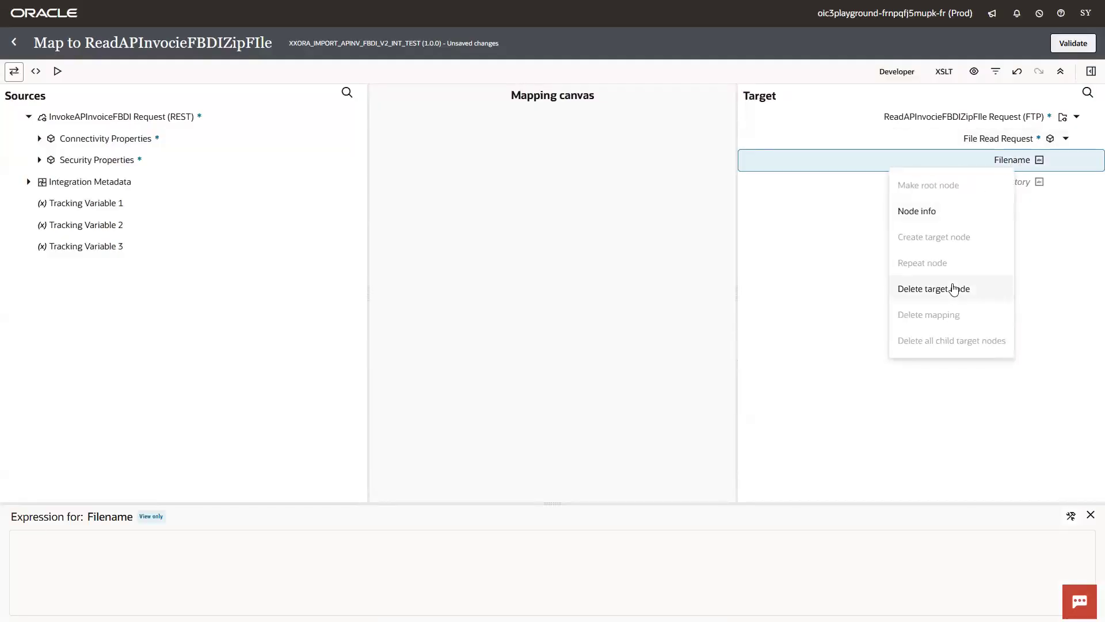
click(929, 287)
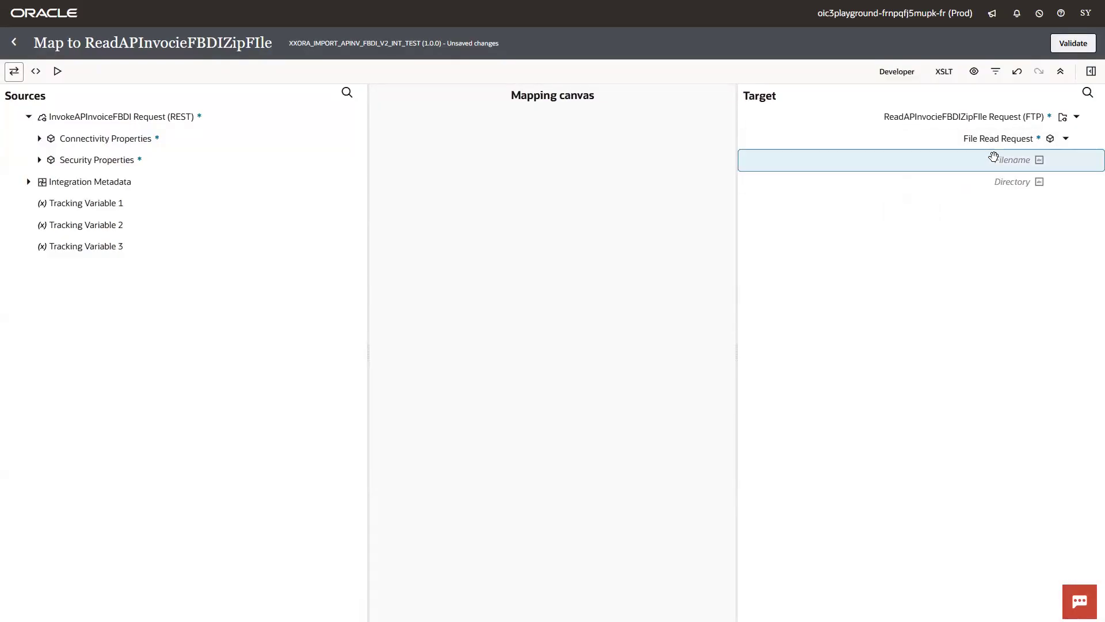
right_click(990, 161)
click(953, 230)
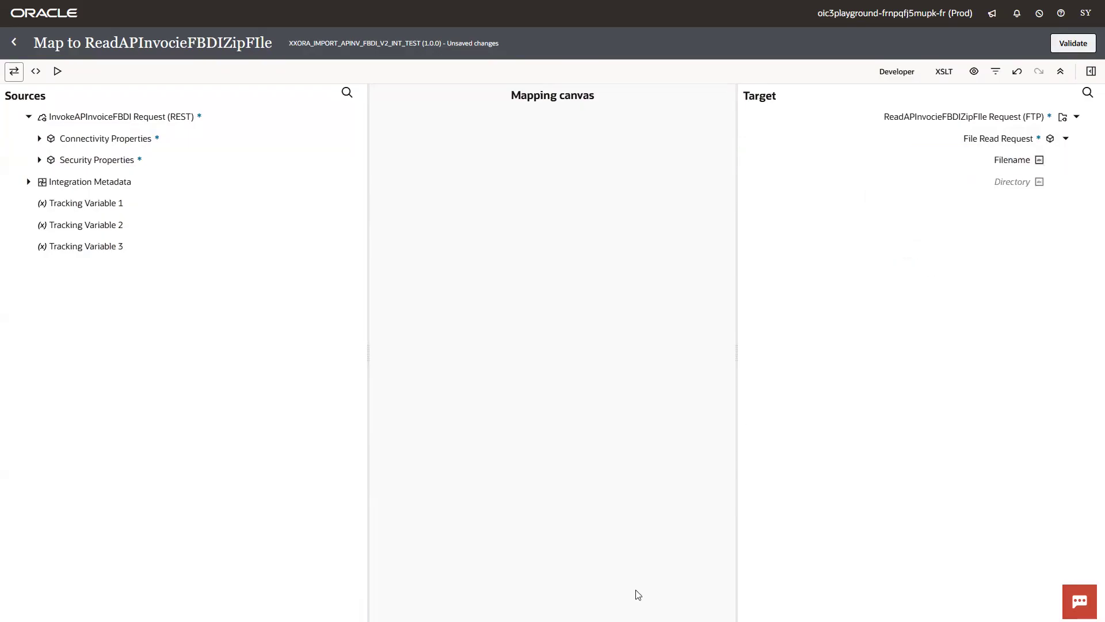
key(alt+Tab)
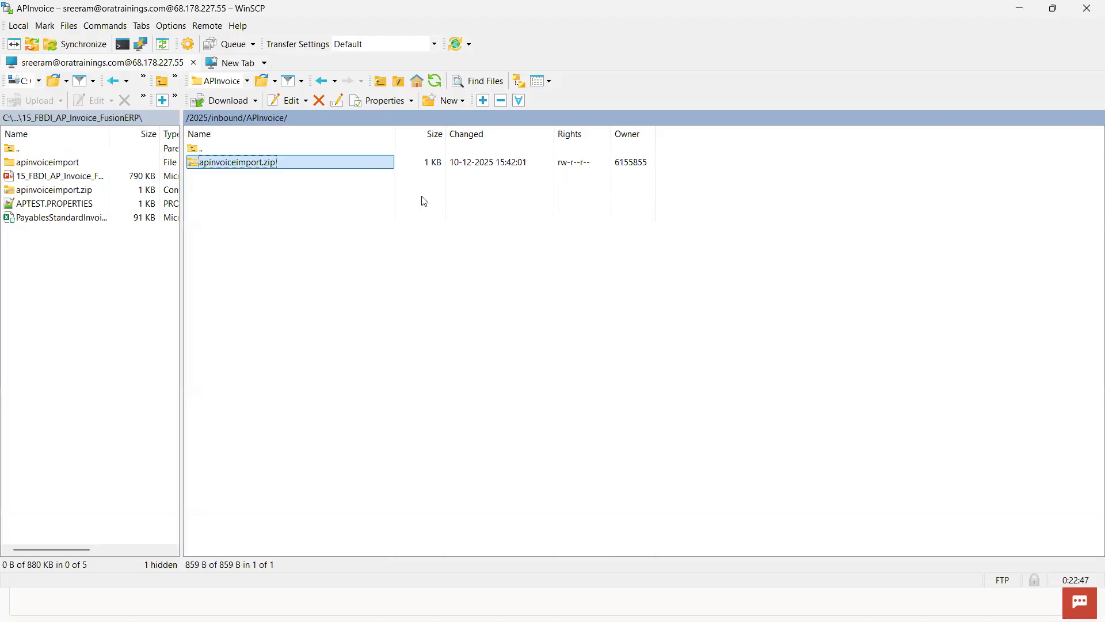
key(alt+Tab)
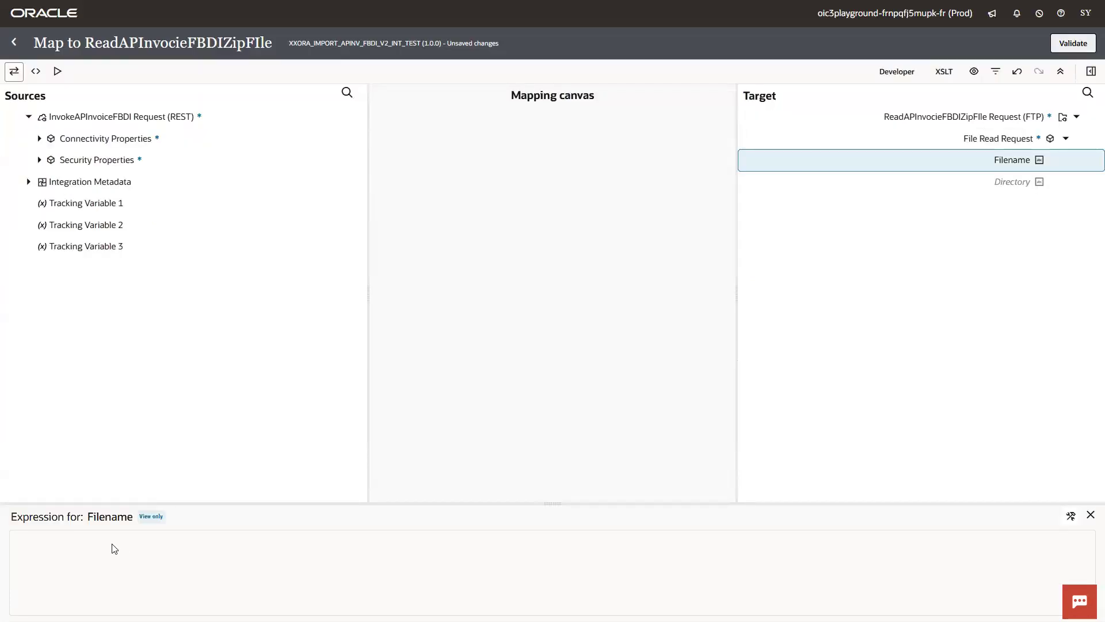
- Set the Filename expression to the pasted zip name 'apinvoiceimport.zip'
drag(114, 549, 1013, 428)
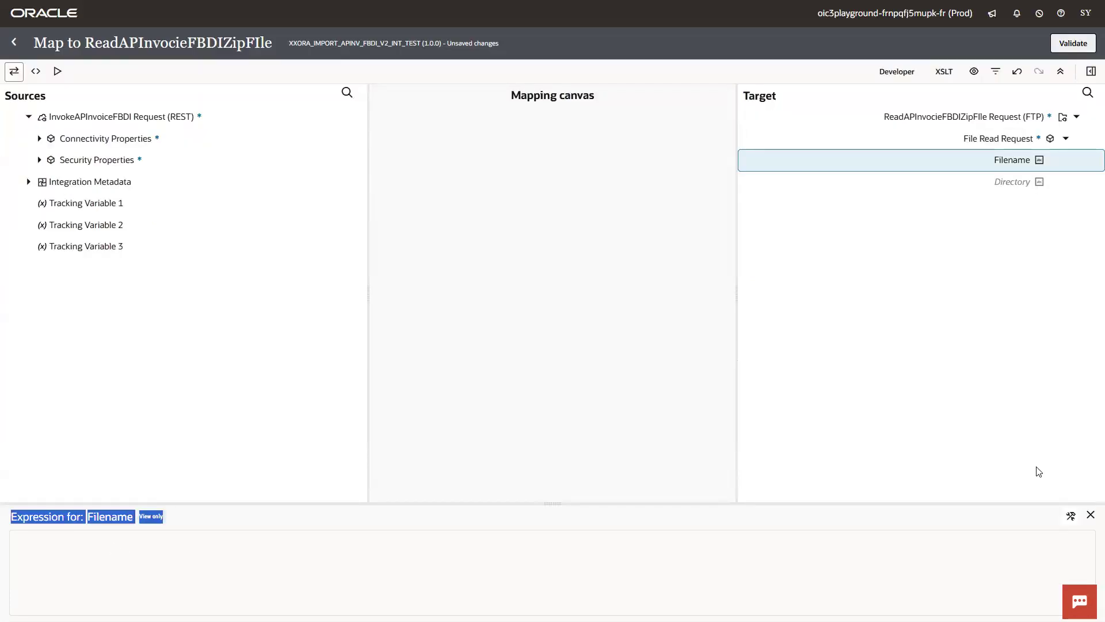
click(1072, 516)
click(739, 581)
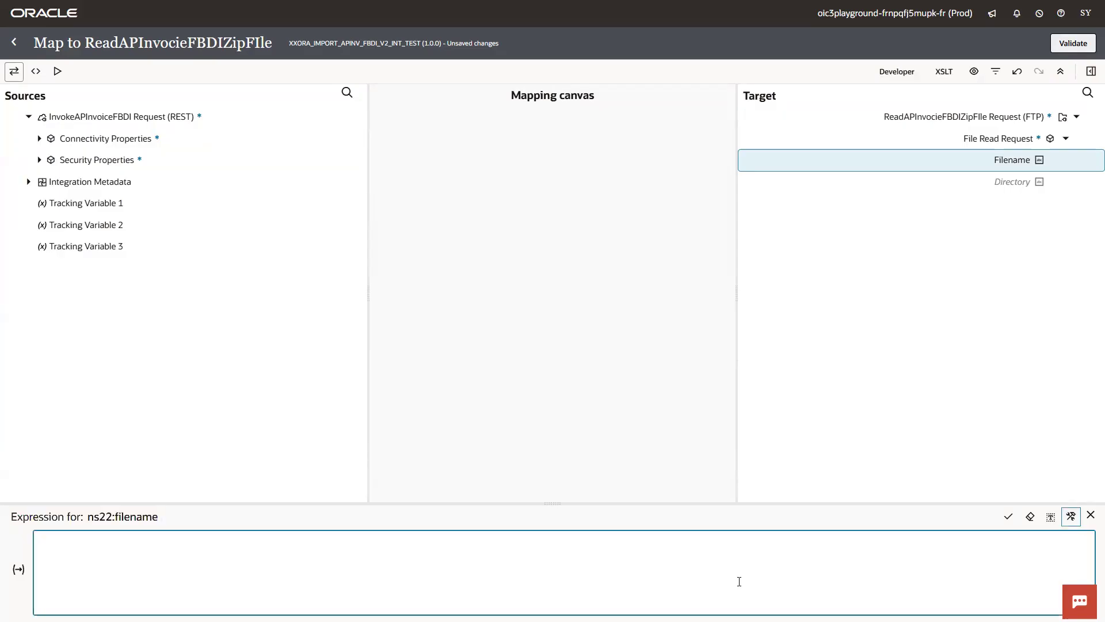
text('apinvoiceimport.zip)
click(1027, 407)
- Map Directory to '/2025/inbound/APInvoice' copied from WinSCP and validate the FTP read map
click(1015, 183)
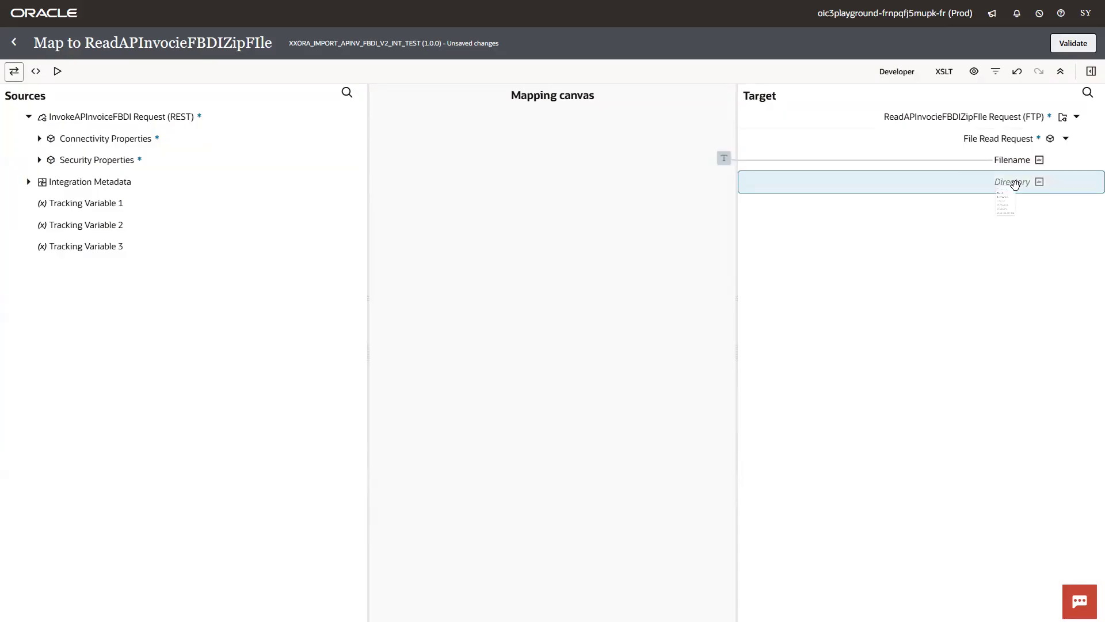
click(951, 264)
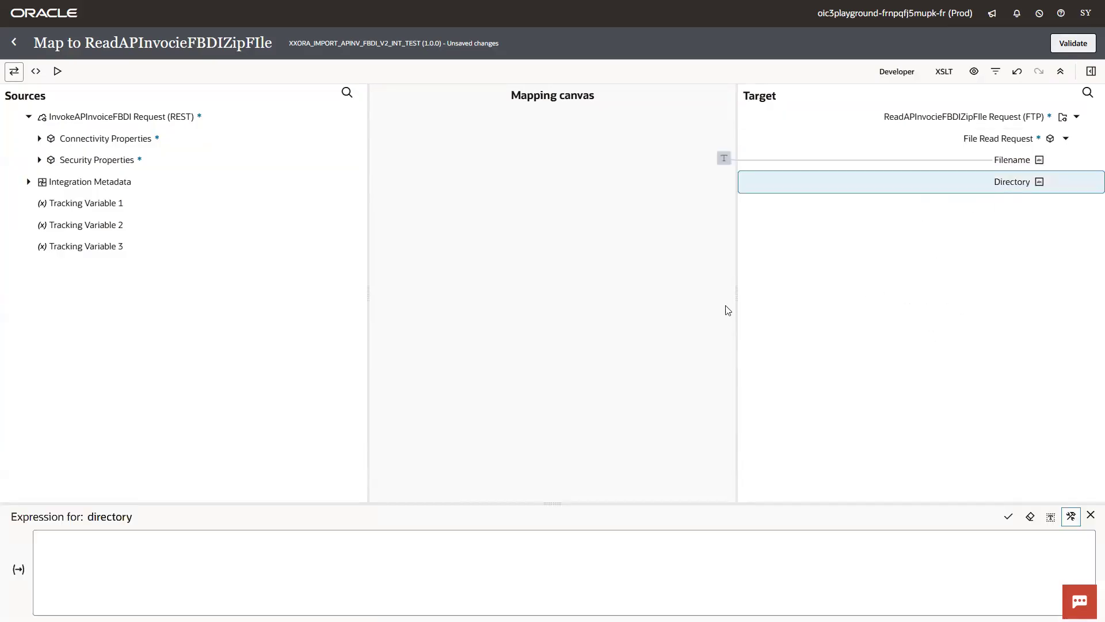
key(alt+Tab)
click(262, 82)
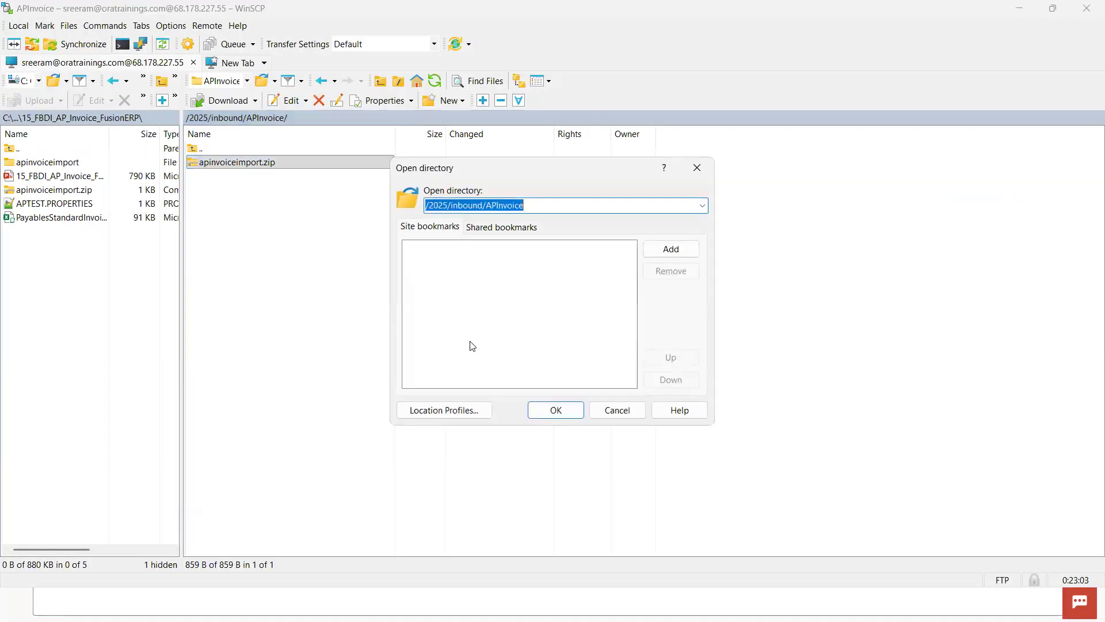
key(alt+Tab)
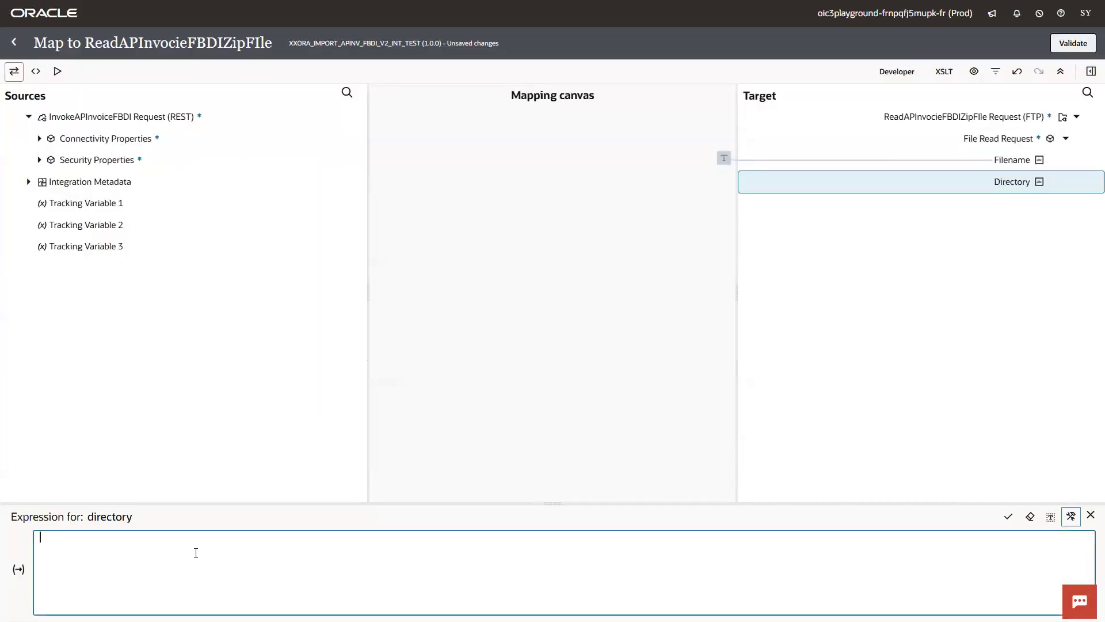
text('/2025/inbound/APInvoice)
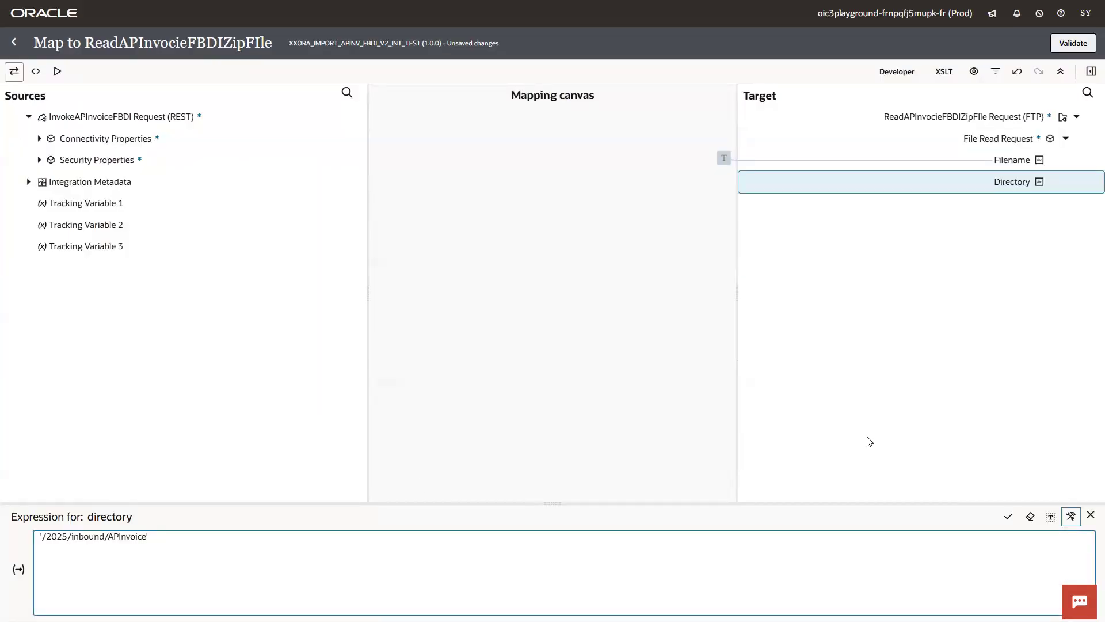
click(869, 441)
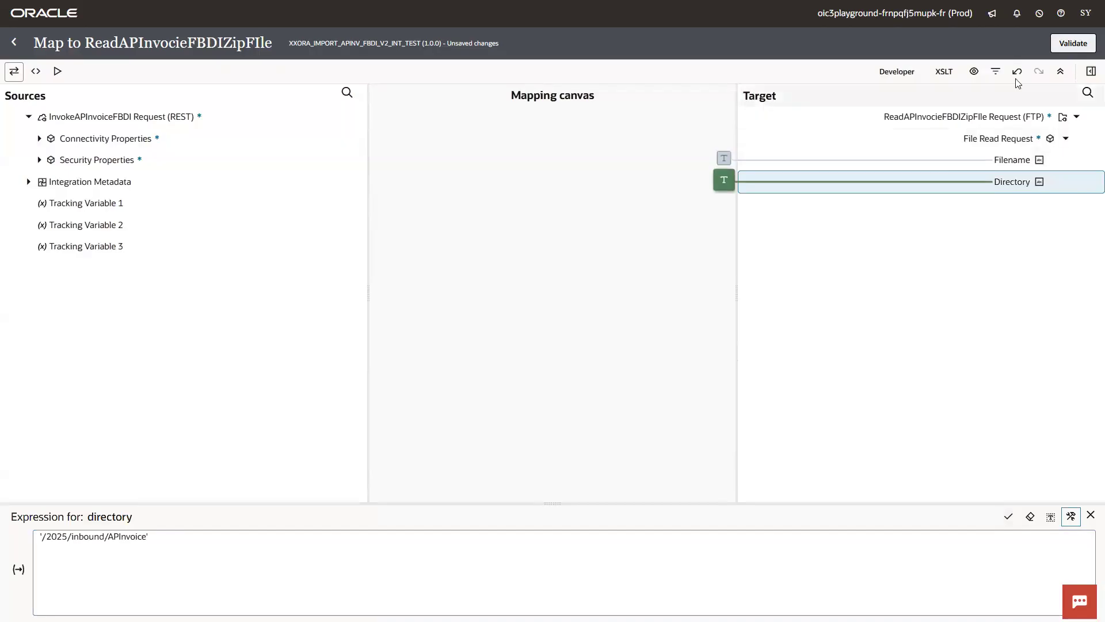
click(1058, 52)
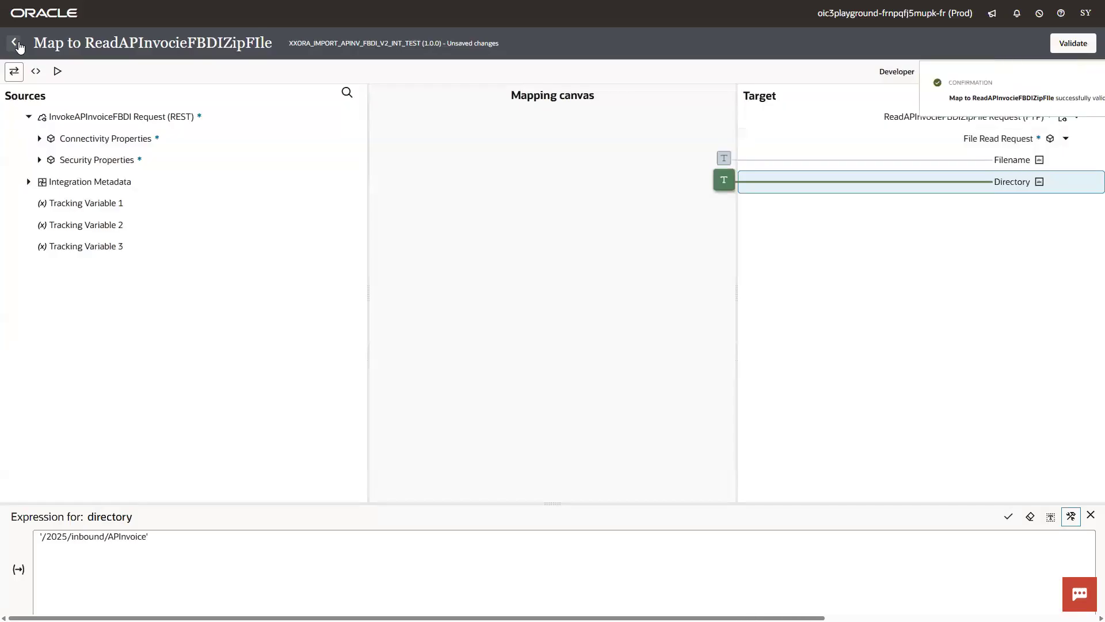
- Add a Map action after the last ERP invoke, targeting the InvokeAPInvoiceFBDI response
click(15, 42)
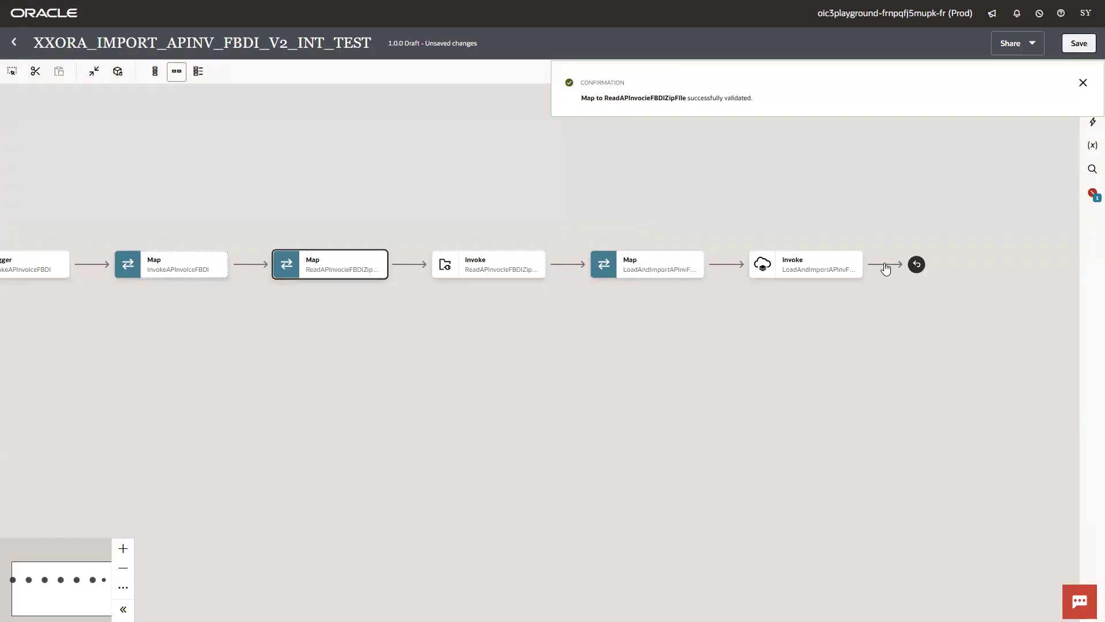
click(880, 260)
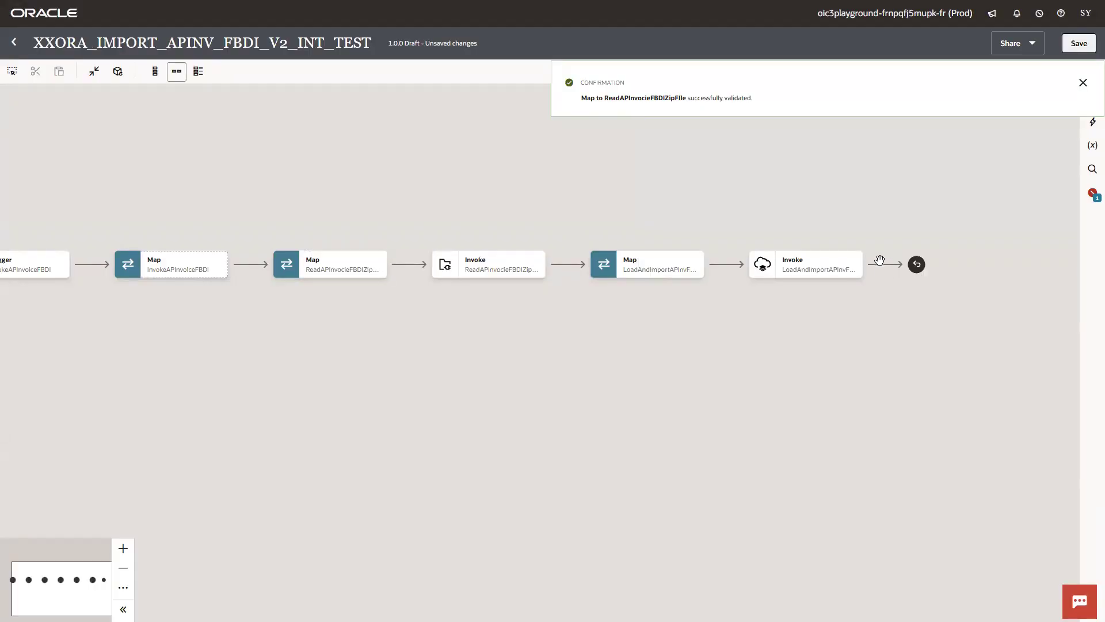
click(884, 266)
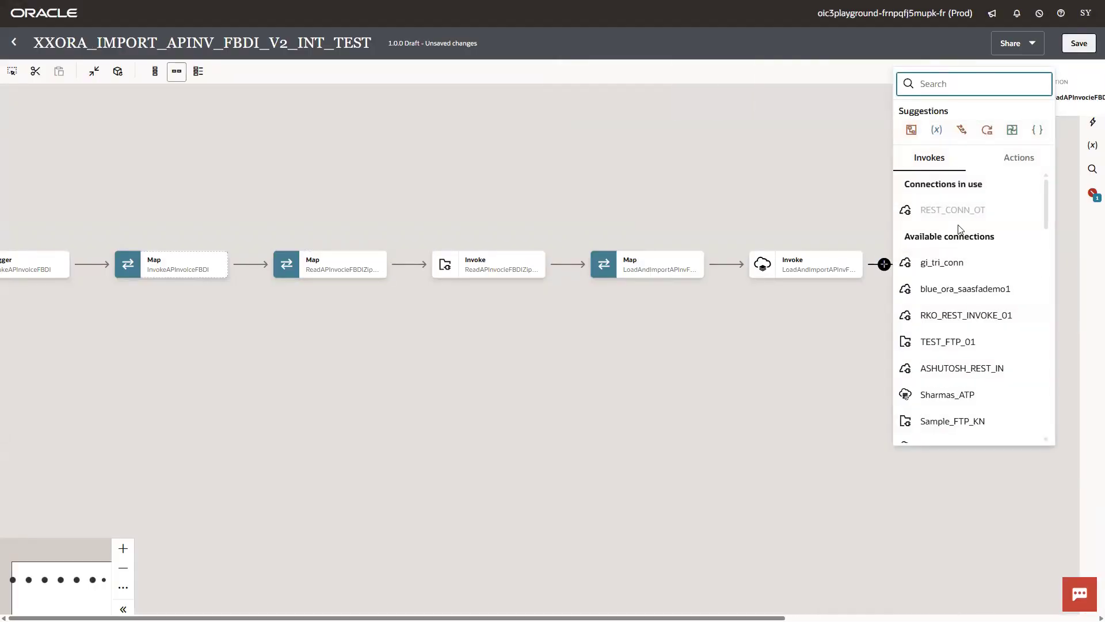
click(1007, 164)
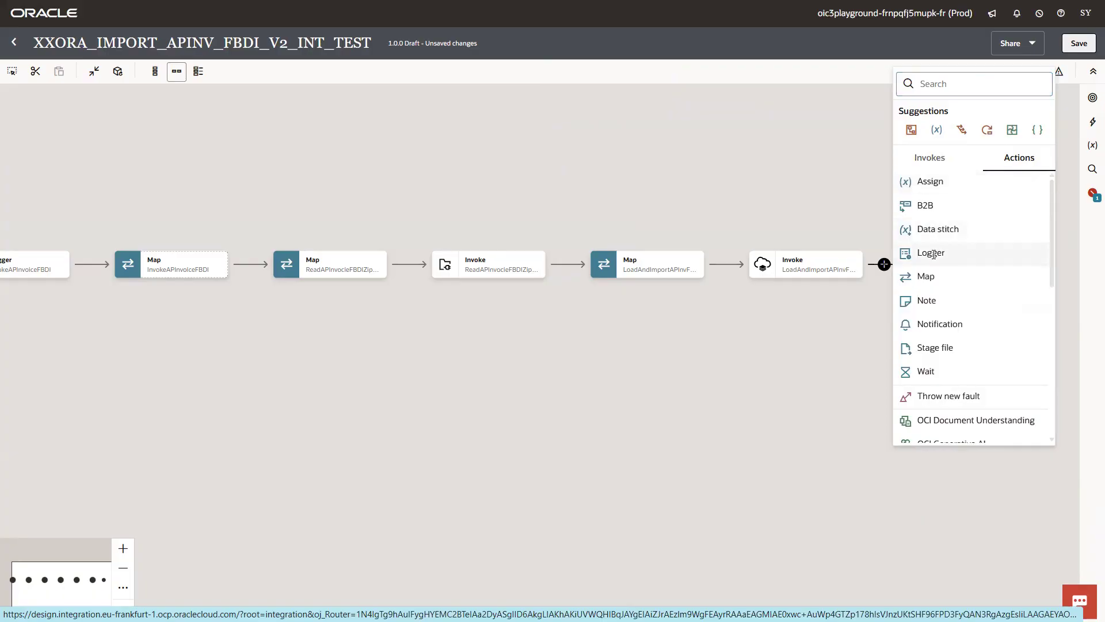
click(926, 278)
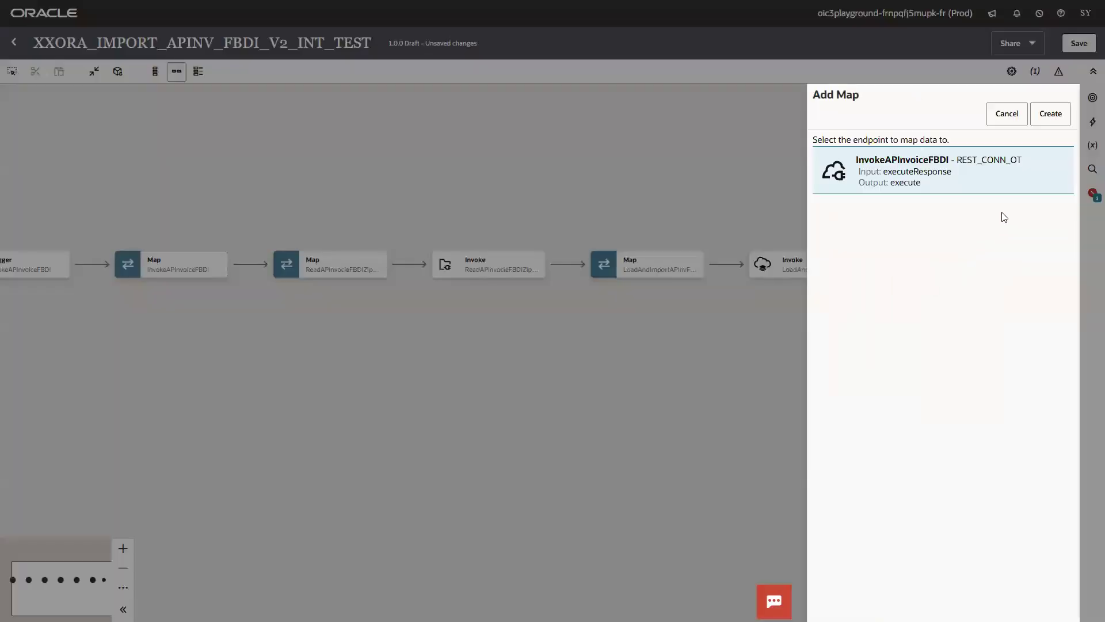
click(1047, 119)
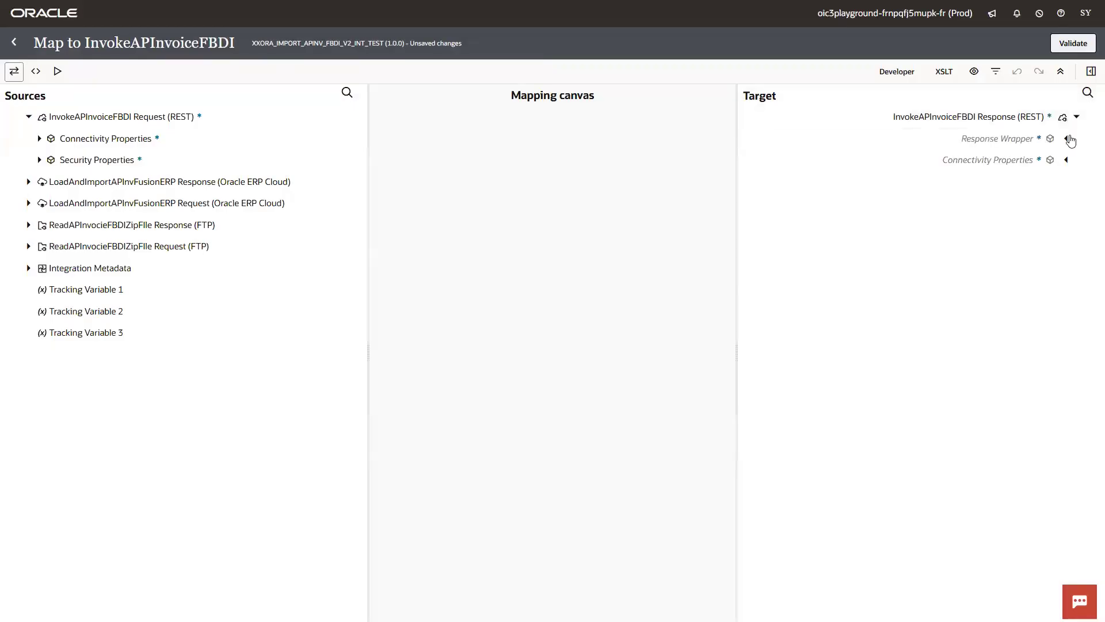
- Map the Import Bulk Data Response Result onto Loadrequestid, validate, and save the integration
click(1067, 139)
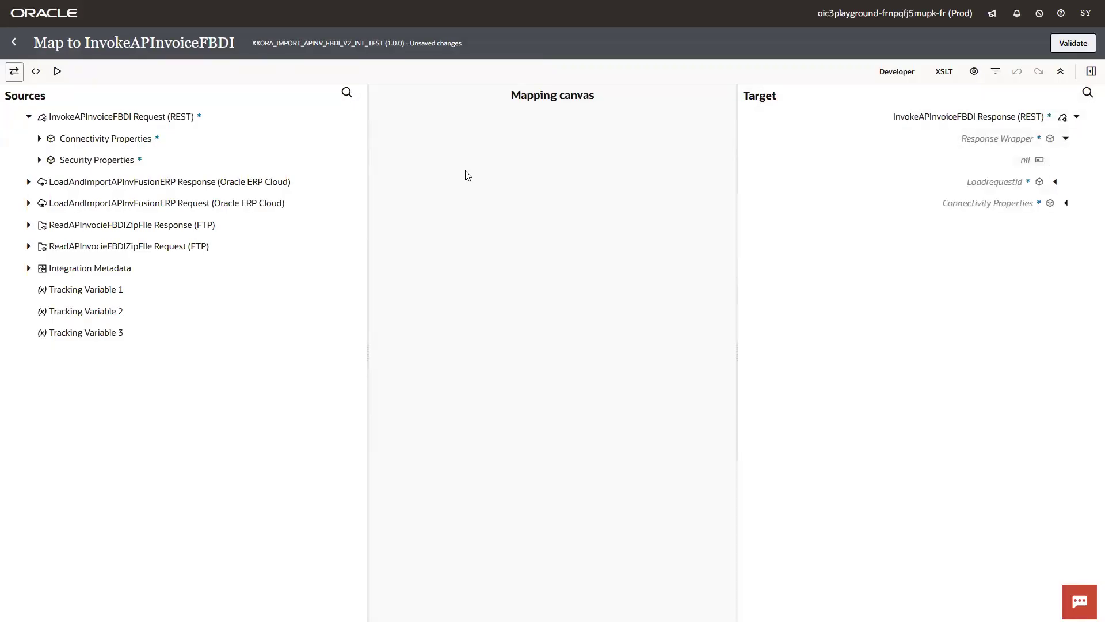
click(26, 191)
click(28, 182)
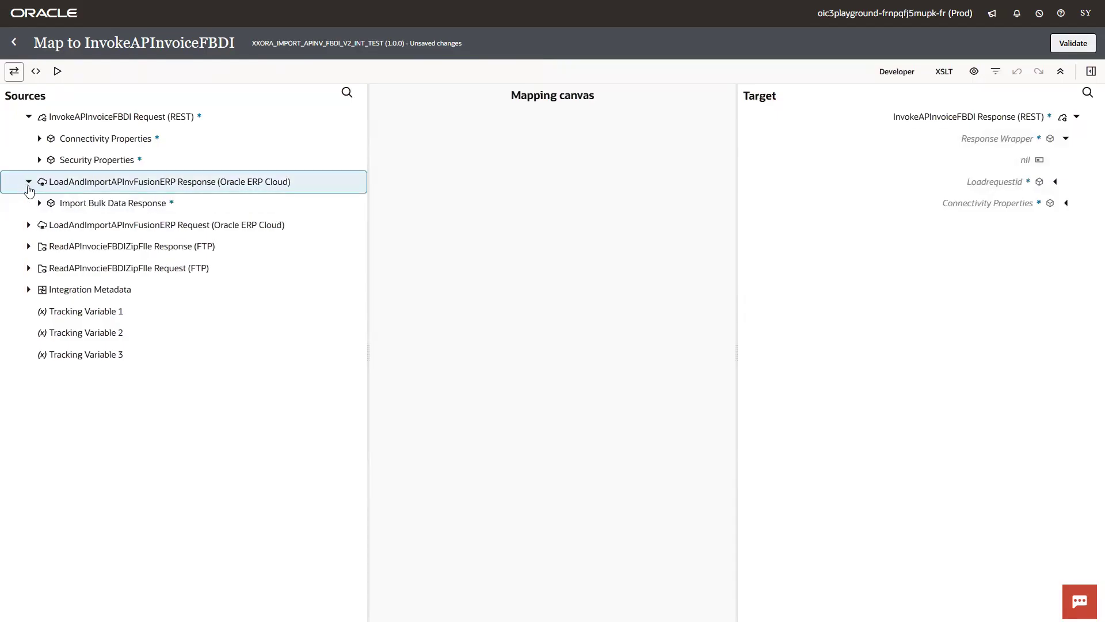
click(39, 203)
drag(68, 227, 897, 187)
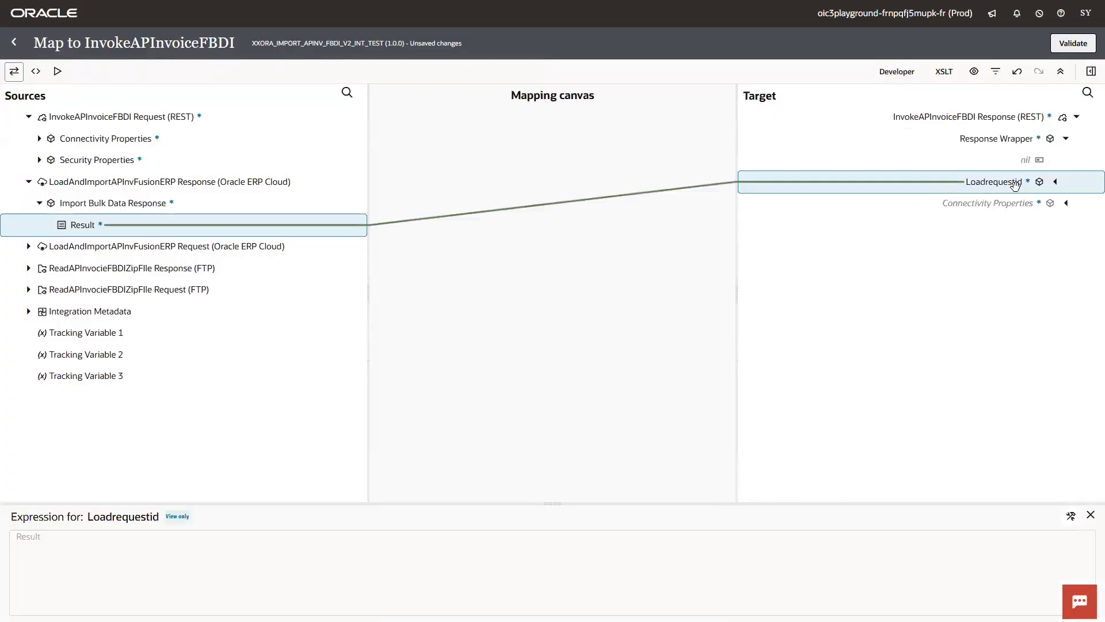
click(1071, 46)
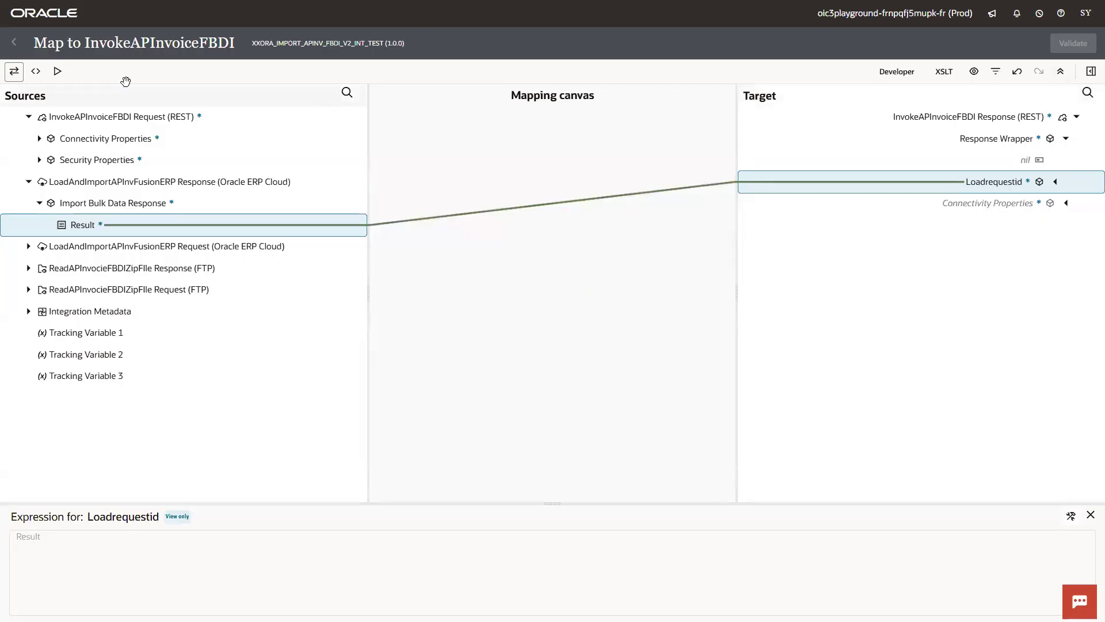
click(13, 44)
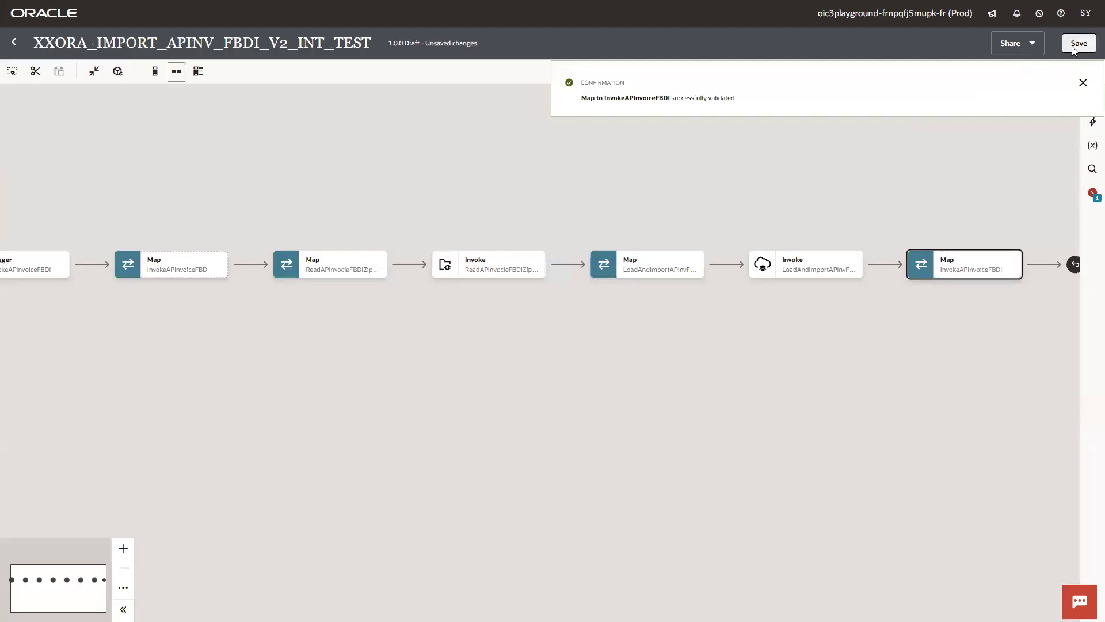
click(1072, 46)
- Set http.request.method as the primary business identifier of XXORA_IMPORT_APINV_FBDI_V2_INT_TEST and save
click(14, 44)
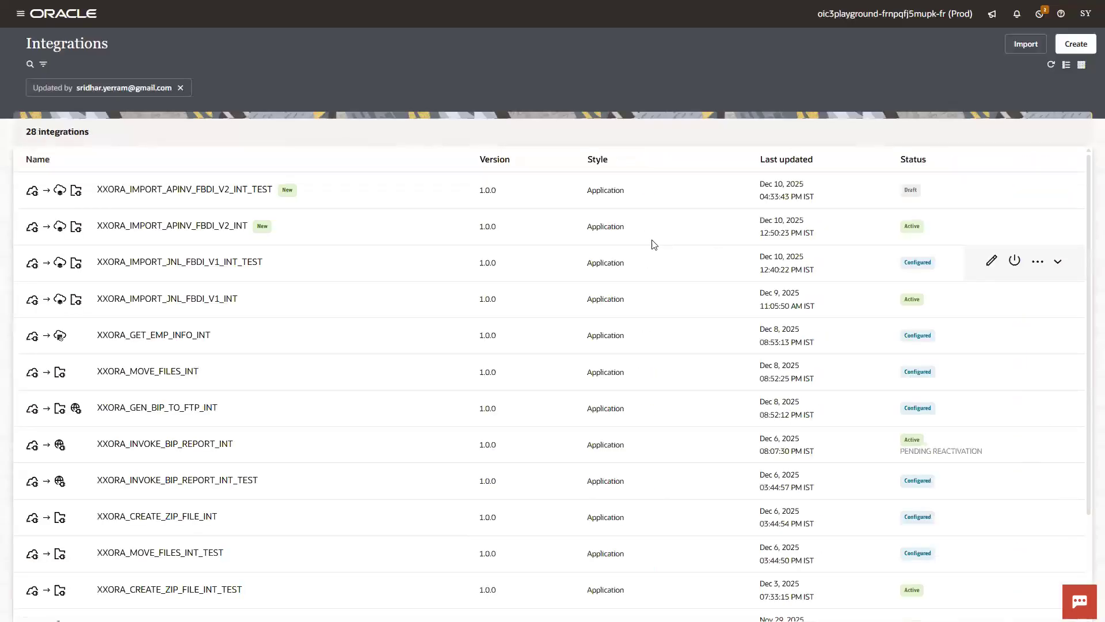
click(1037, 192)
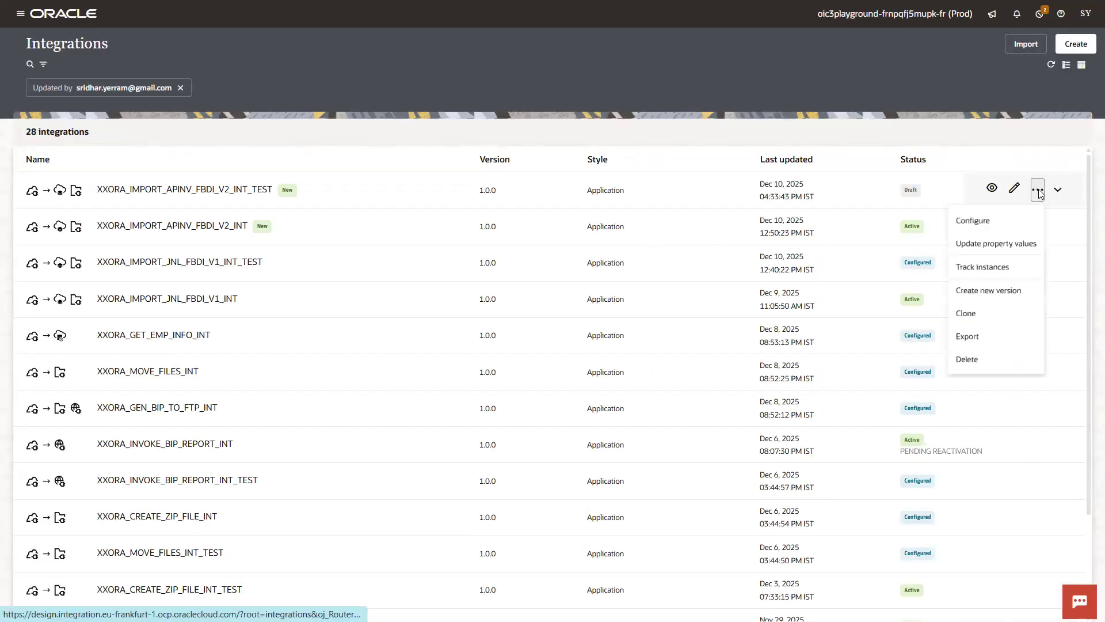
click(995, 215)
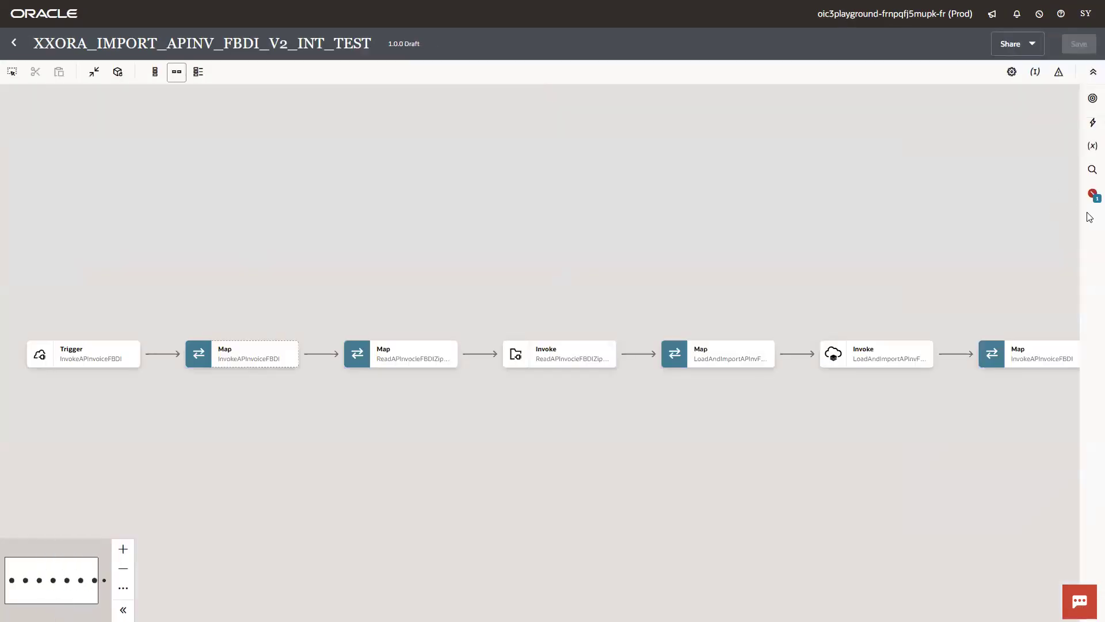
click(1093, 197)
click(1051, 137)
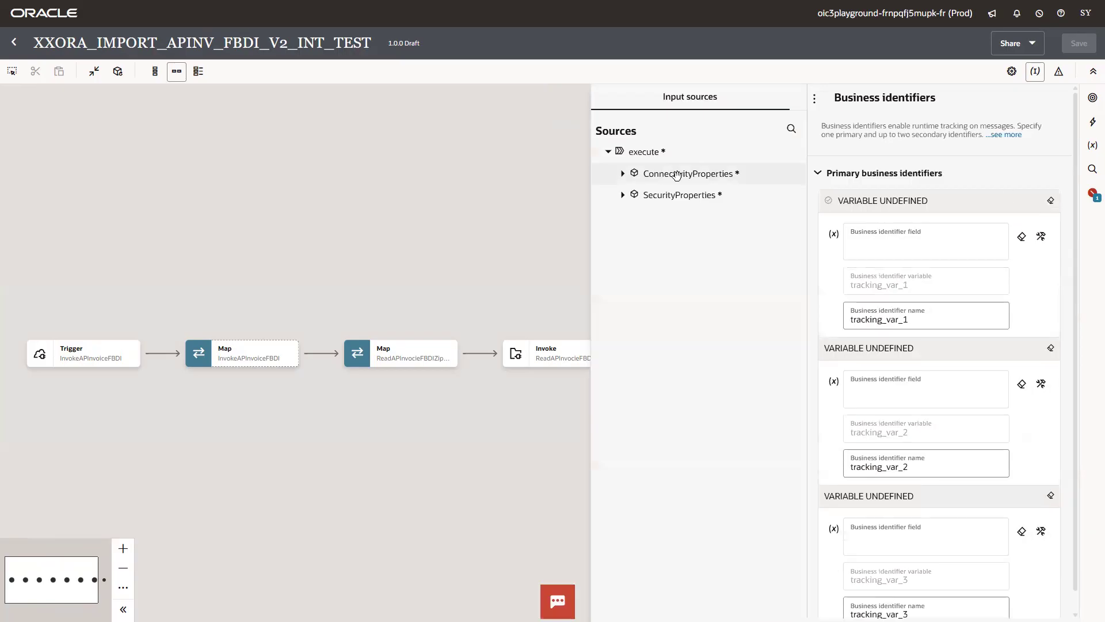
click(623, 173)
click(633, 195)
drag(679, 215, 887, 243)
click(1079, 44)
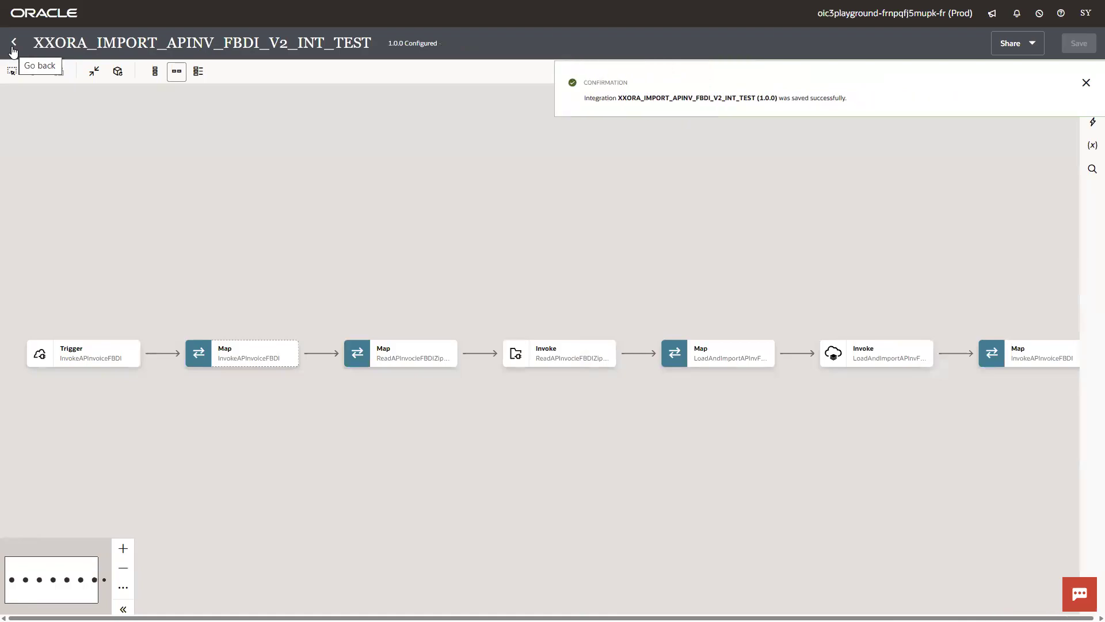
- Activate the test integration with Production tracing
click(13, 50)
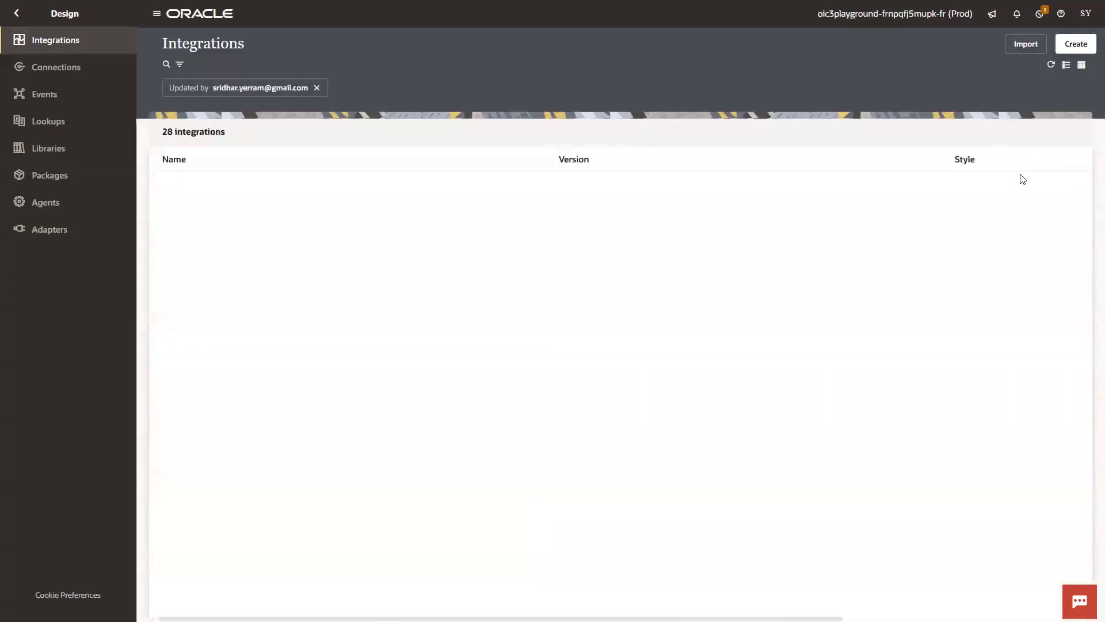
click(1013, 193)
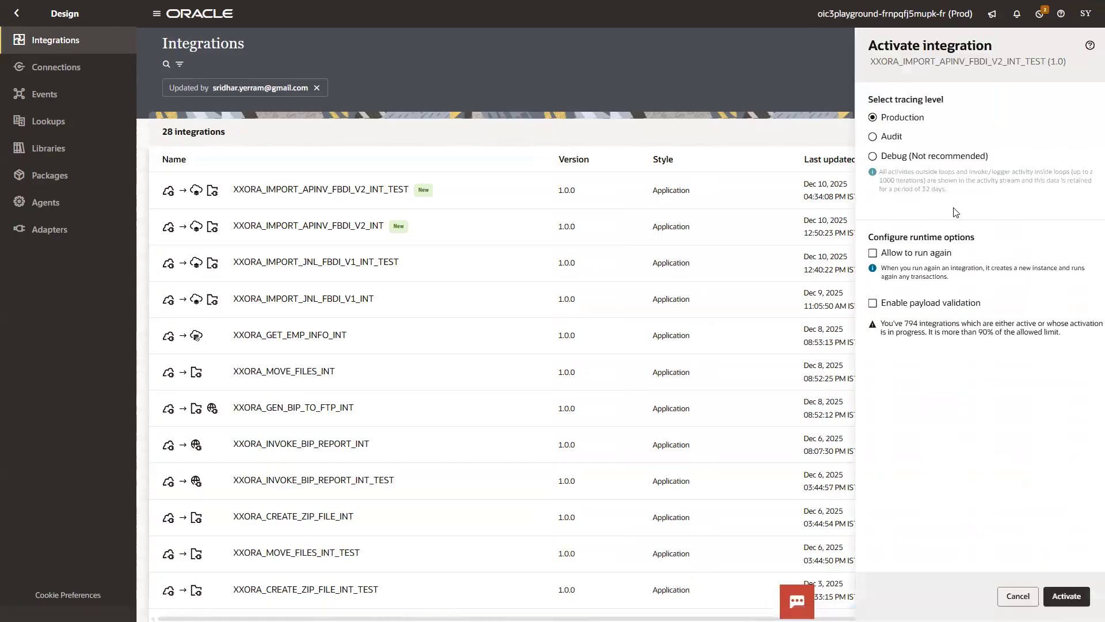
click(1063, 597)
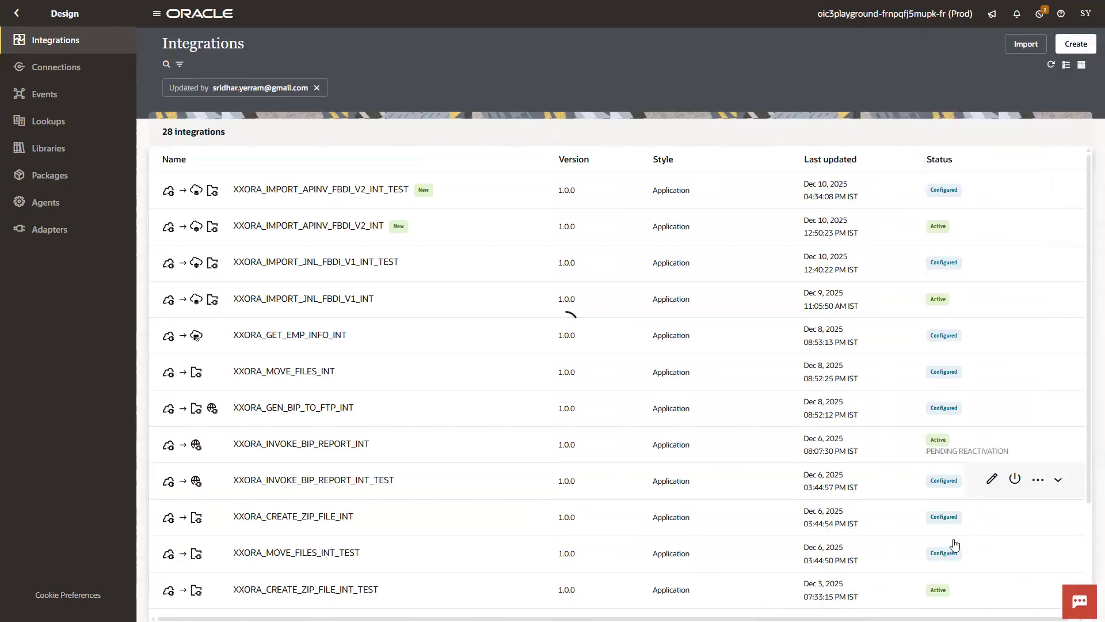
key(F11)
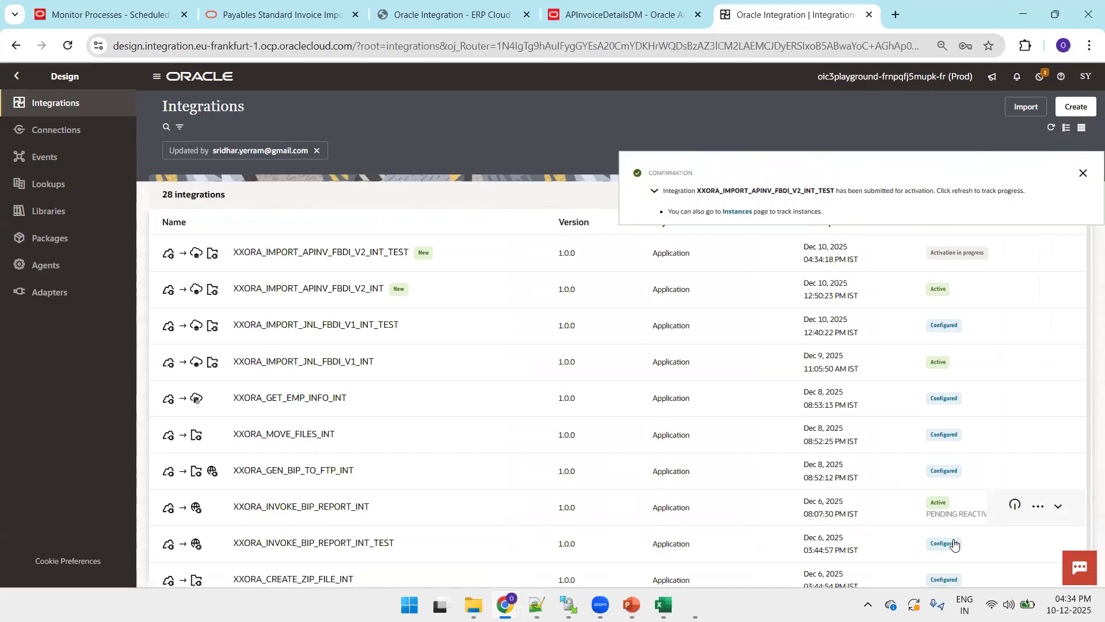
- Change the D5 invoice number to XXORA_AP_012 and run Generate CSV File
key(alt+Tab)
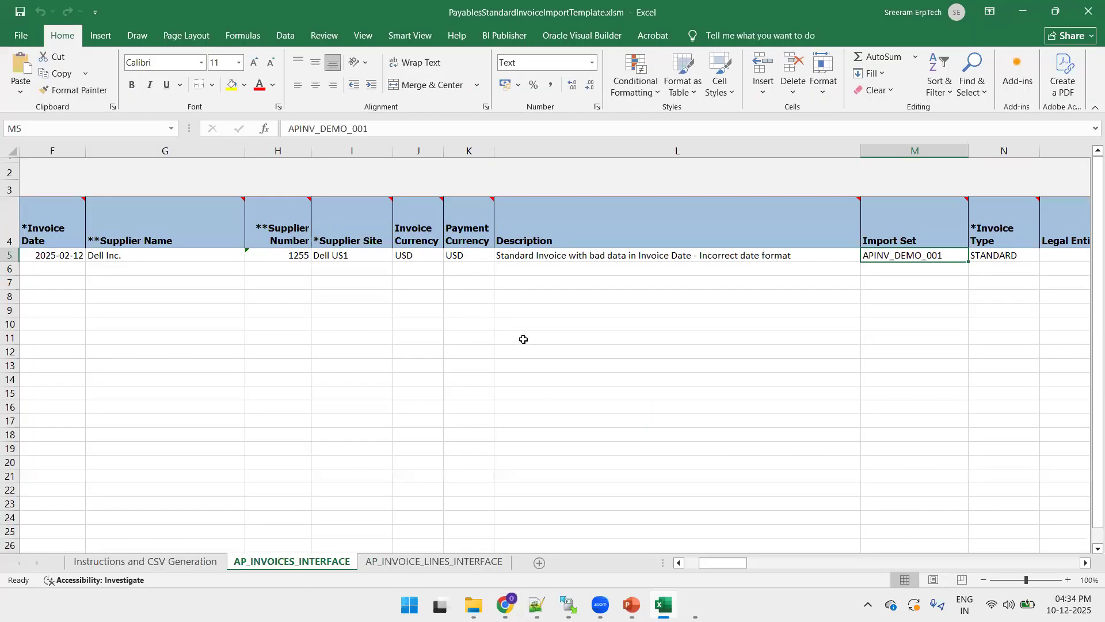
click(247, 265)
key(Up)
key(Left)
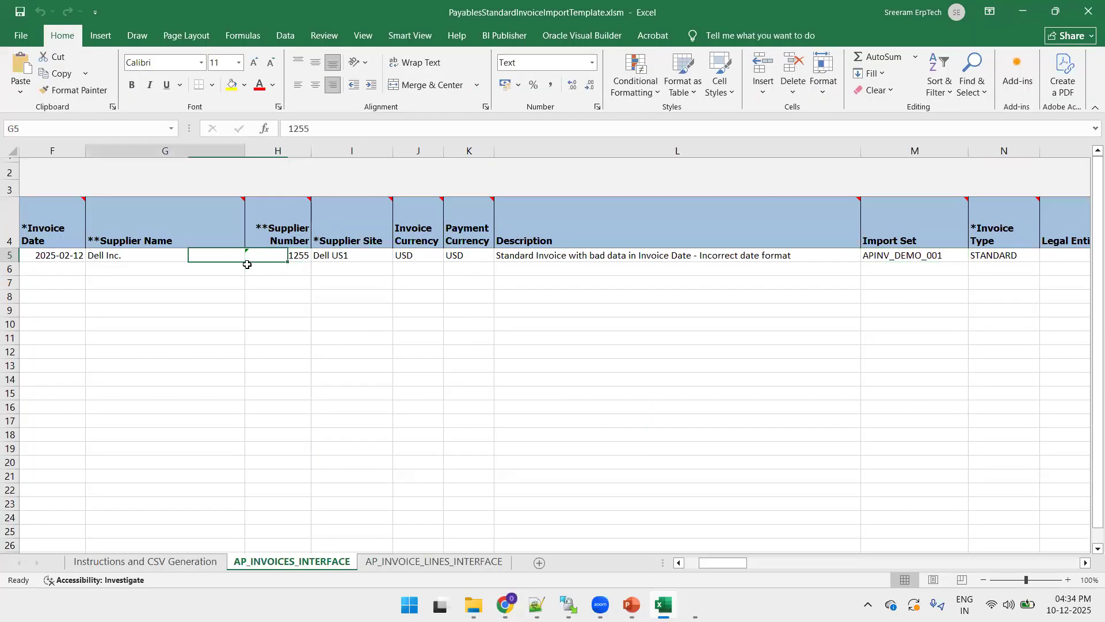
key(Left)
key(Home)
key(Right)
key(Right)
key(Right)
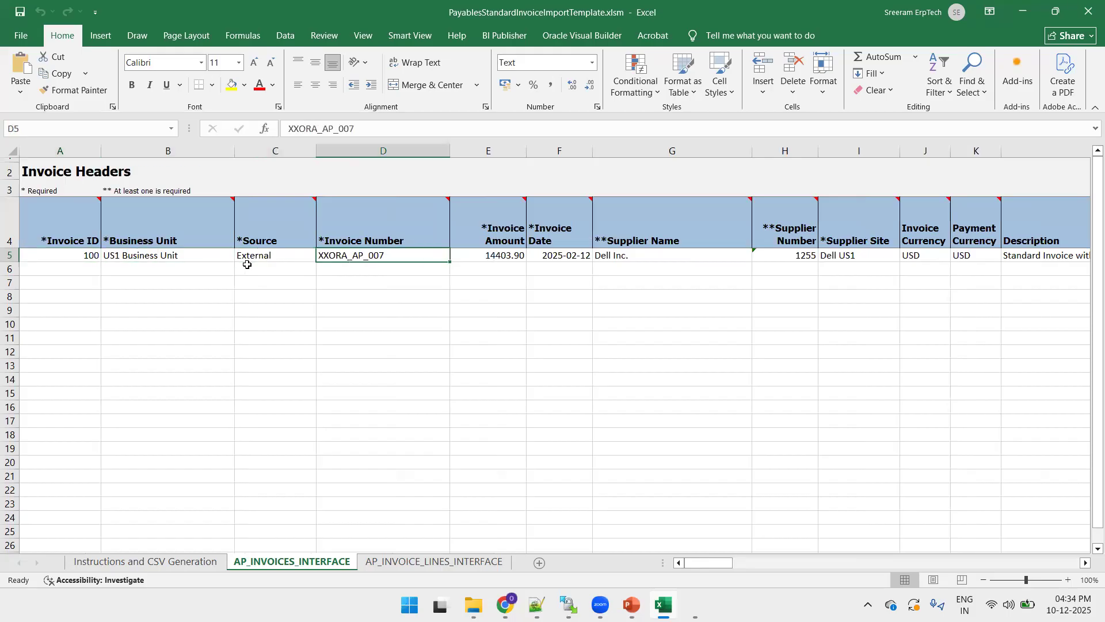
drag(346, 127, 379, 126)
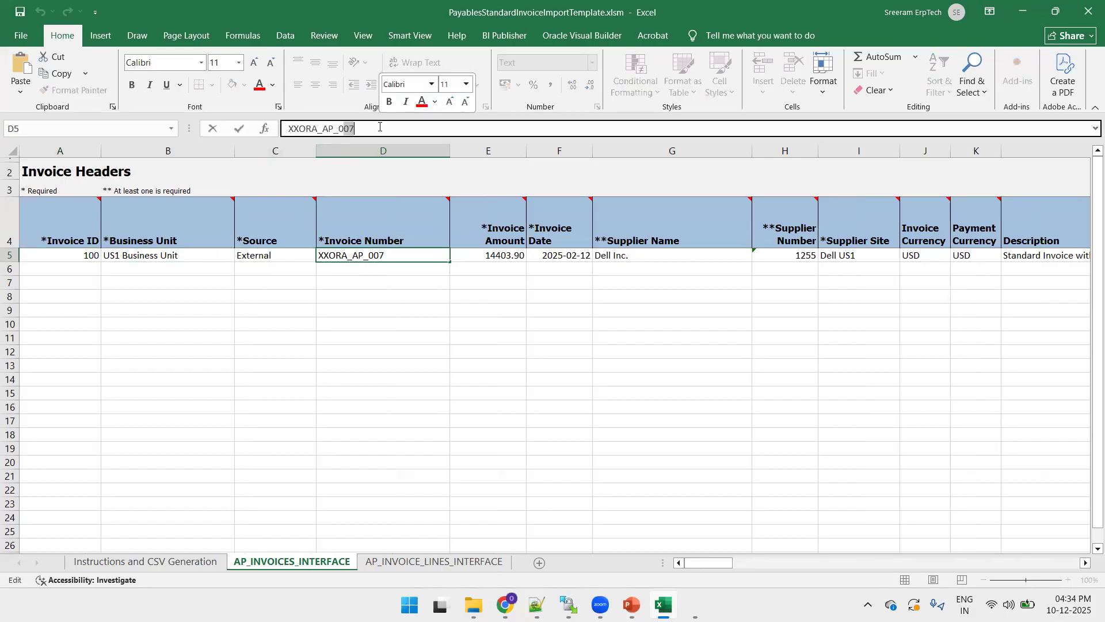
text(12)
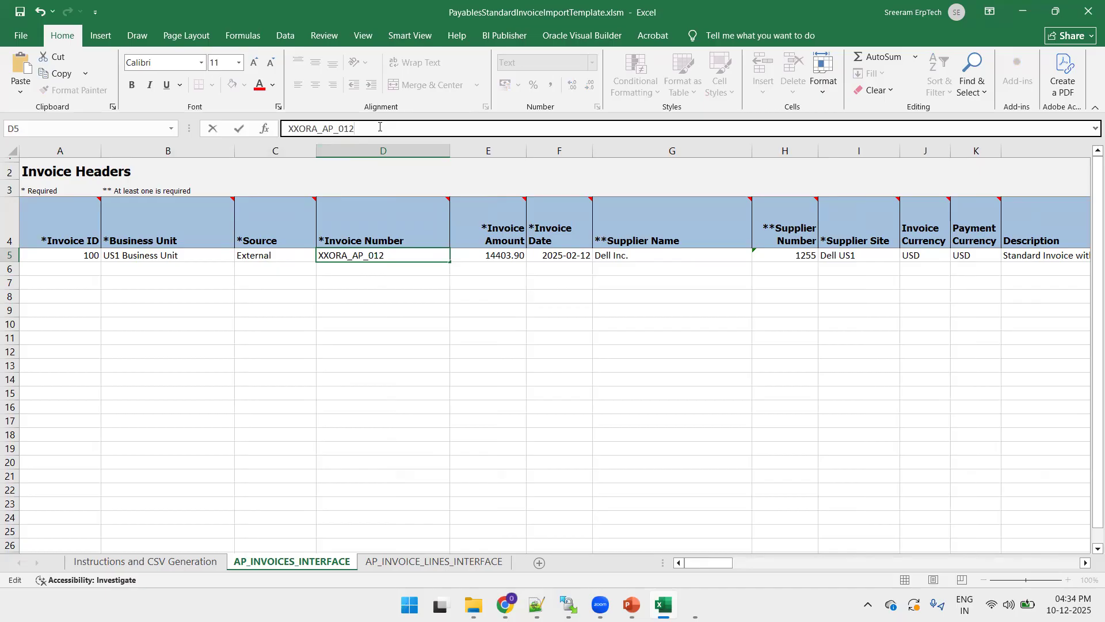
key(ctrl+Return)
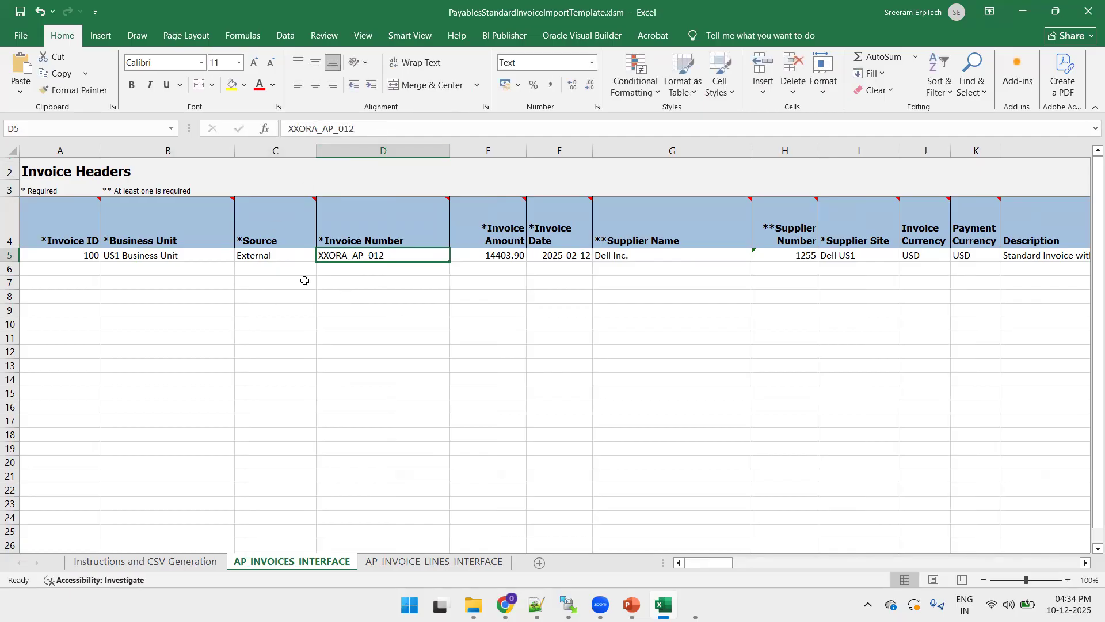
click(136, 563)
click(106, 340)
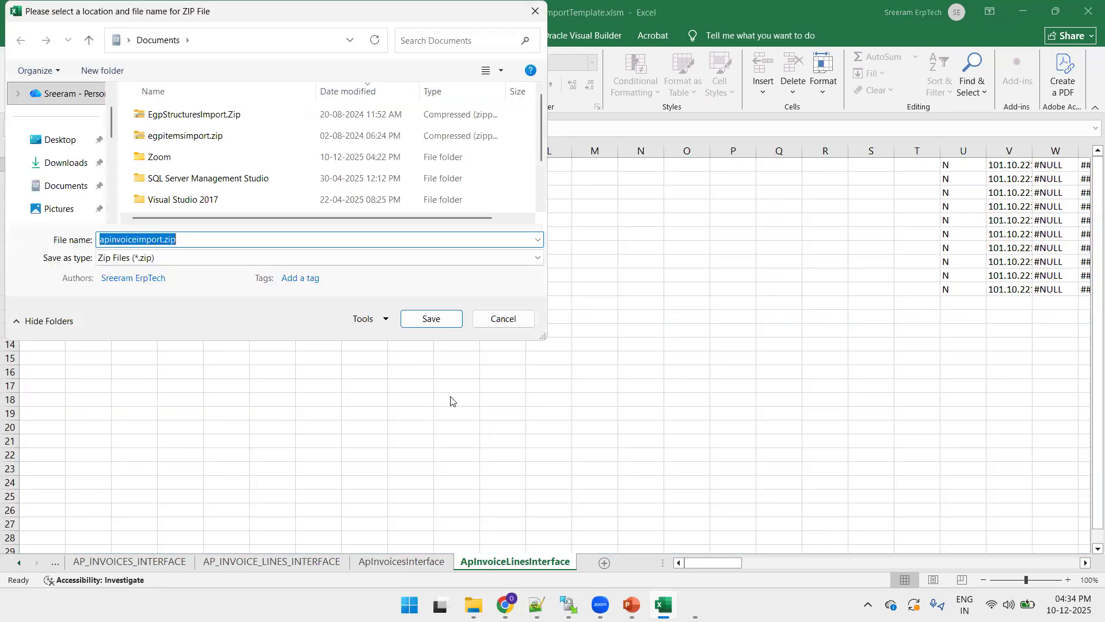
- Save apinvoiceimport.zip in the 15_FBDI_AP_Invoice_FusionERP folder using the path copied from Explorer
mouse_move(473, 604)
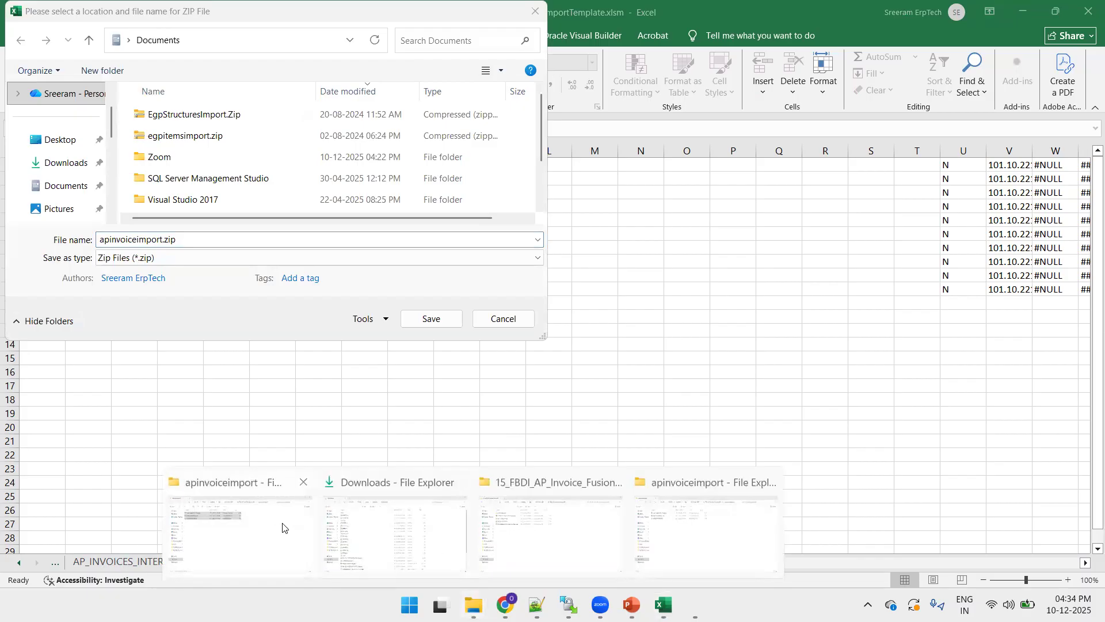
click(292, 540)
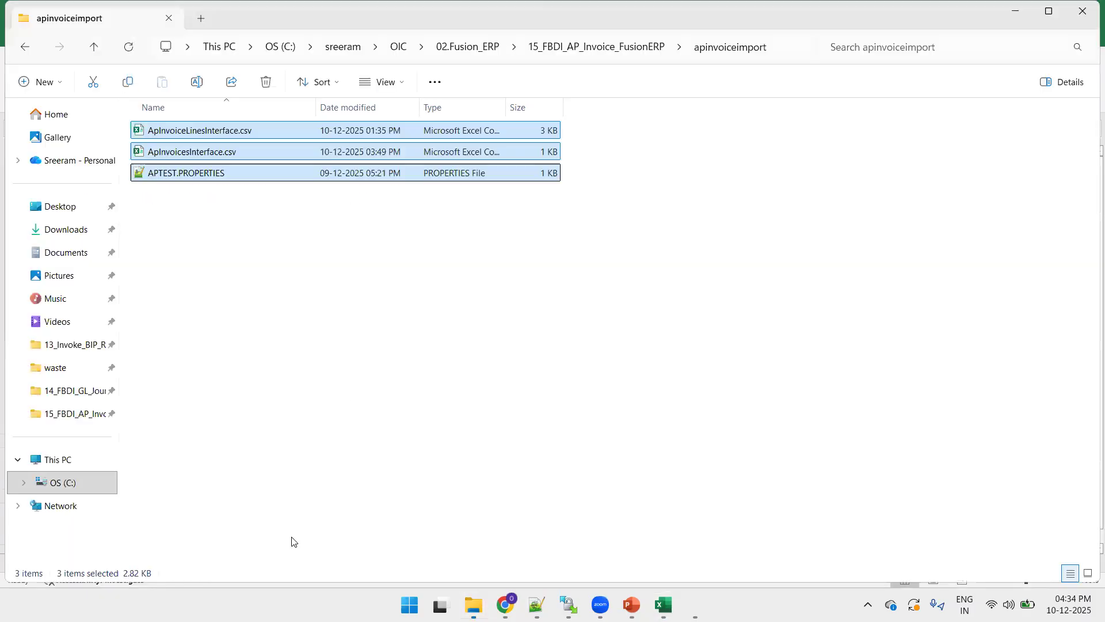
click(548, 55)
click(723, 46)
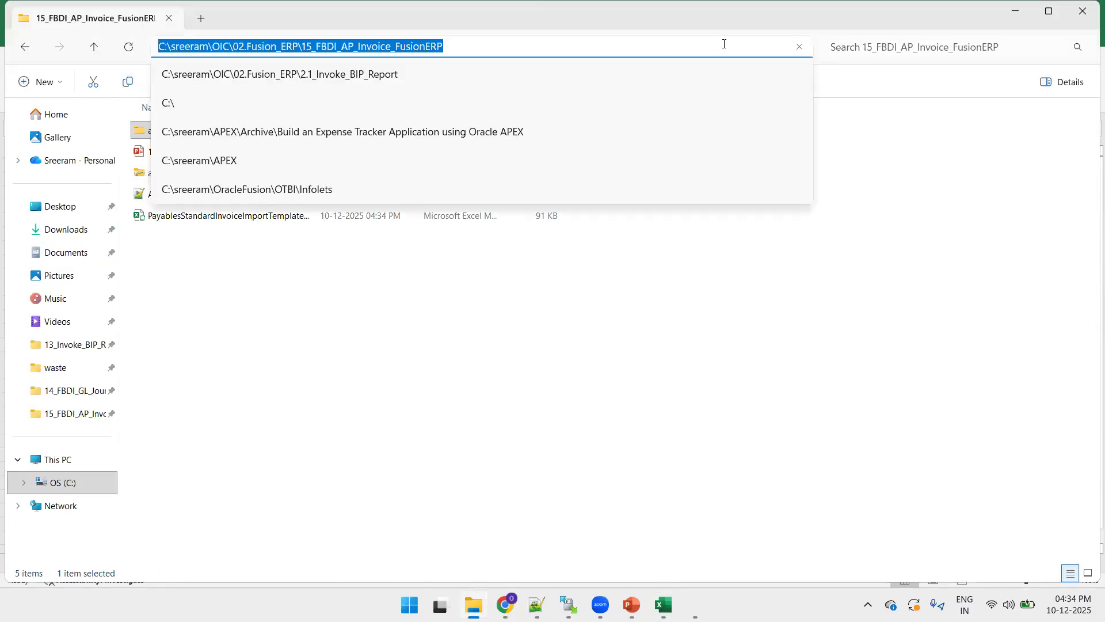
key(ctrl+c)
key(alt+Tab)
key(ctrl+v)
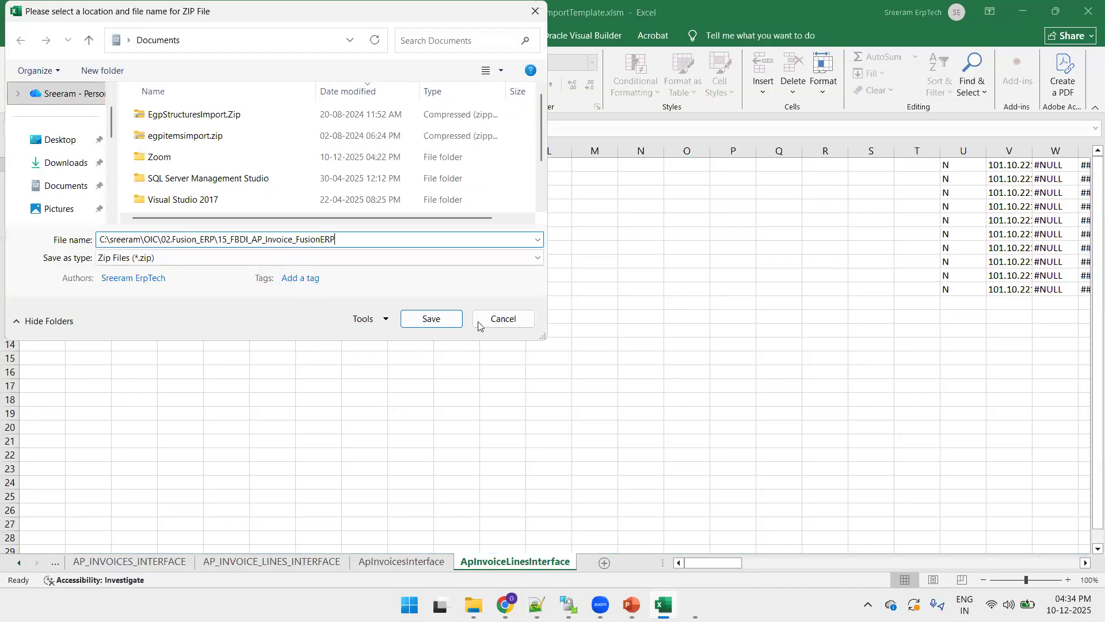
click(437, 323)
click(436, 324)
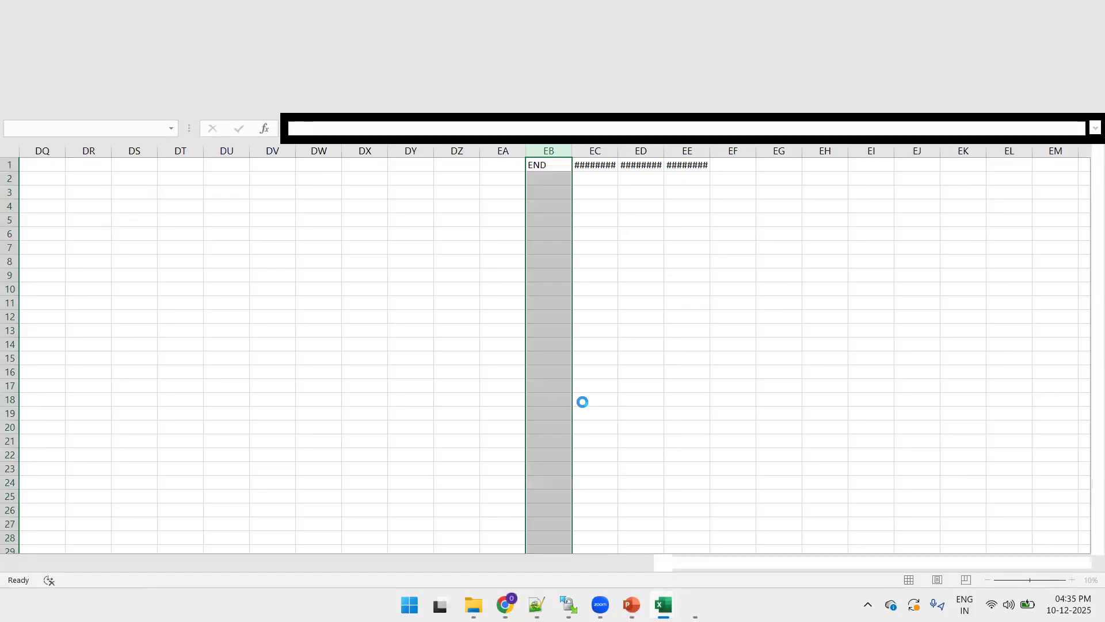
- Save the invoice header CSV and ApInvoiceLinesInterface.csv, then dismiss the files-created message
click(424, 315)
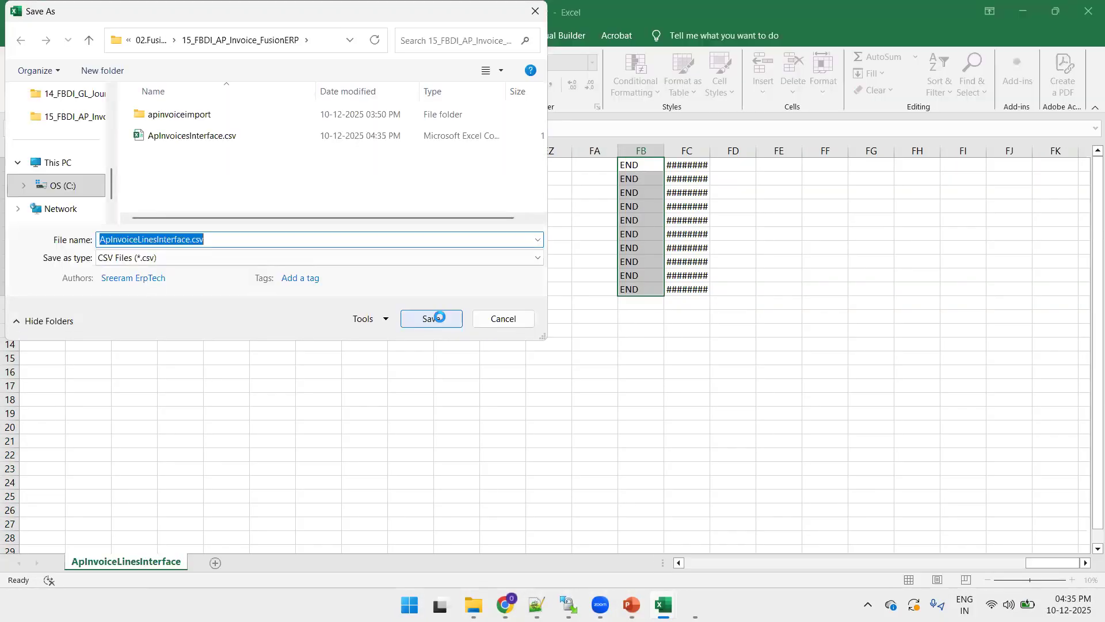
click(439, 316)
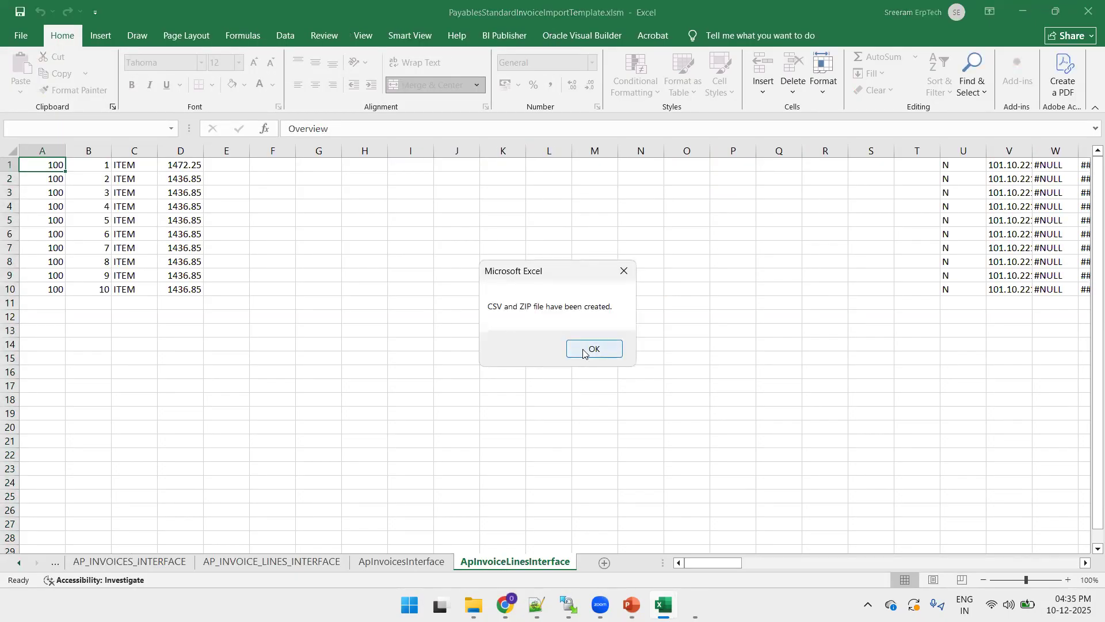
click(594, 349)
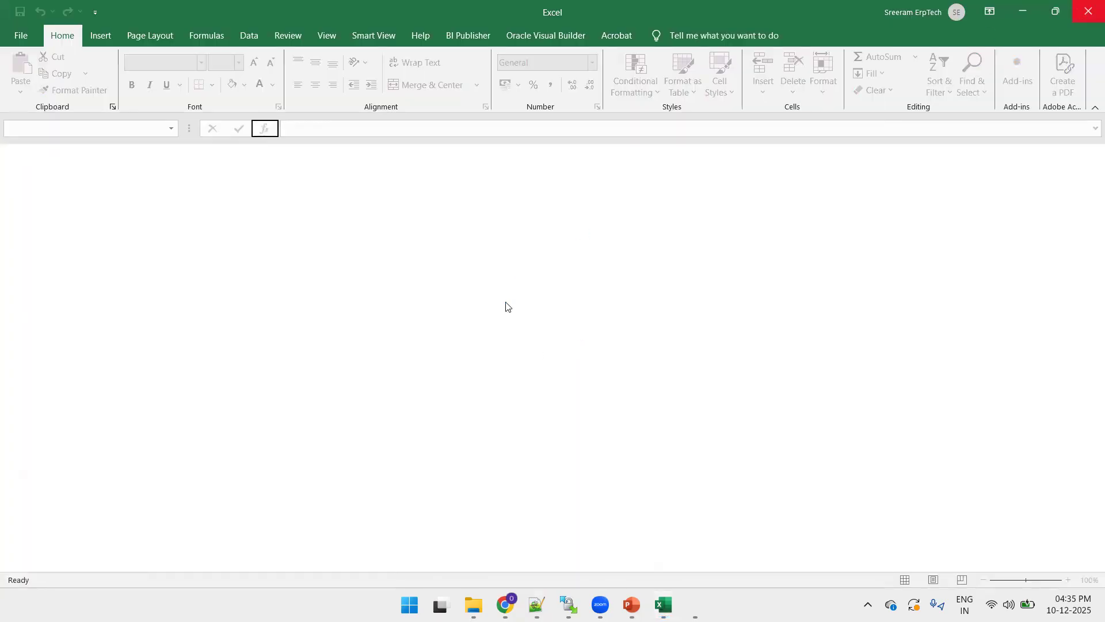
- Open apinvoiceimport.zip to inspect its contents, then return to the project folder
click(370, 302)
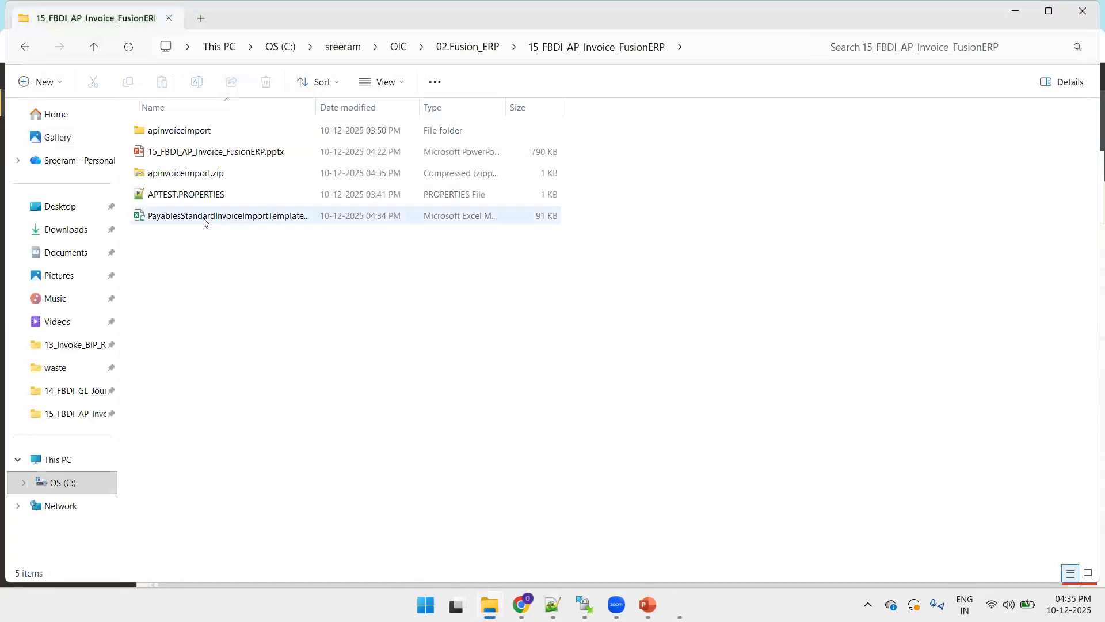
click(196, 180)
click(182, 199)
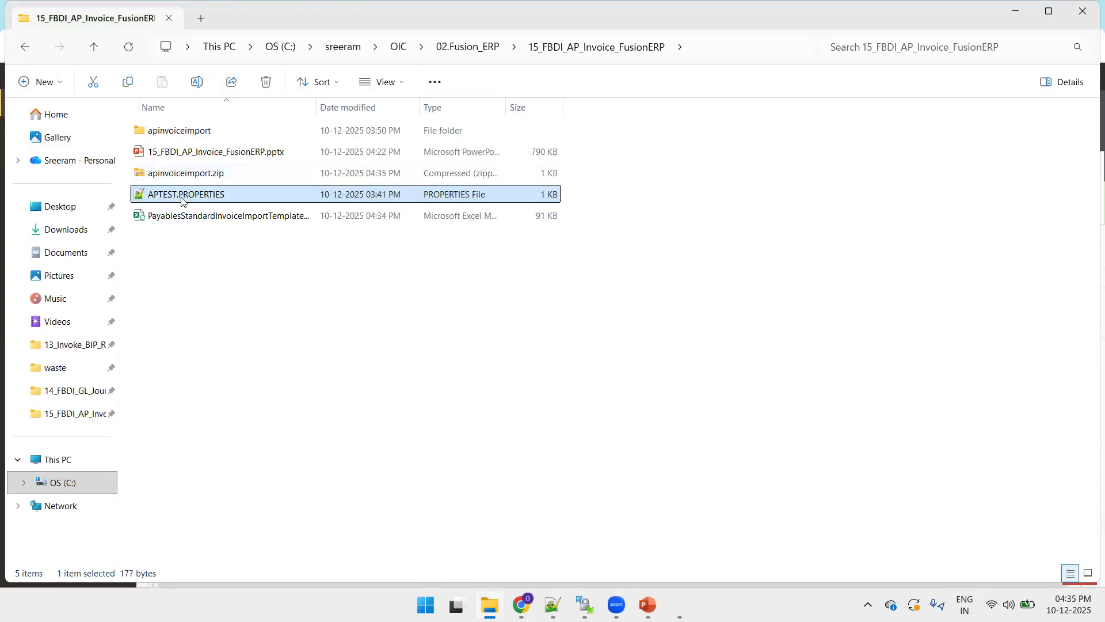
click(155, 179)
double_click(154, 180)
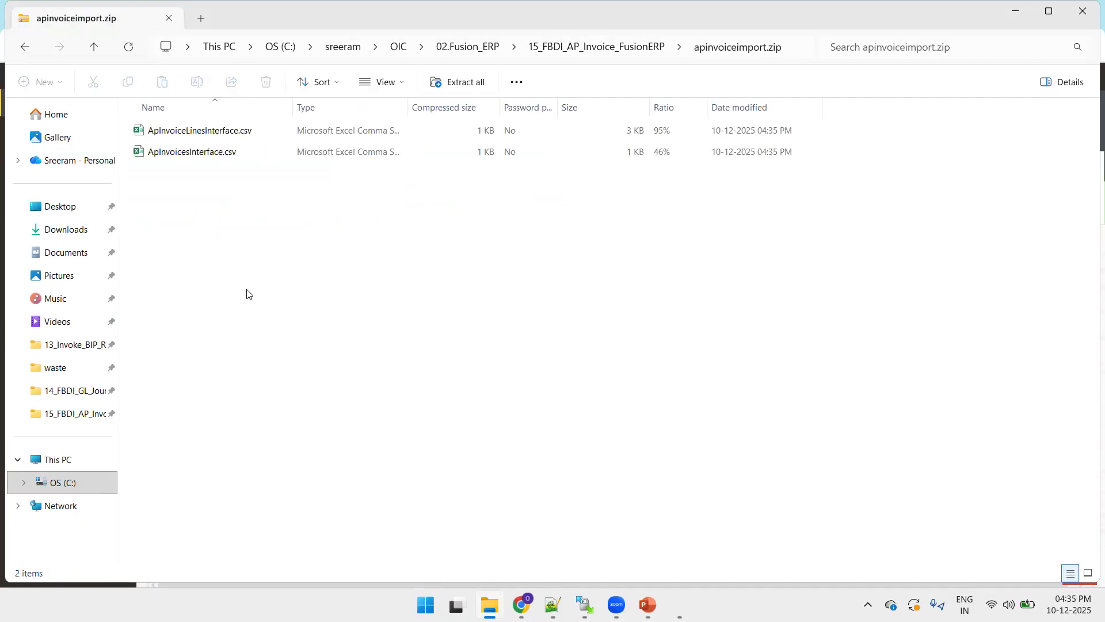
key(alt+Left)
- Add APTEST.PROPERTIES into apinvoiceimport.zip and confirm it now appears inside the archive
drag(187, 198, 188, 177)
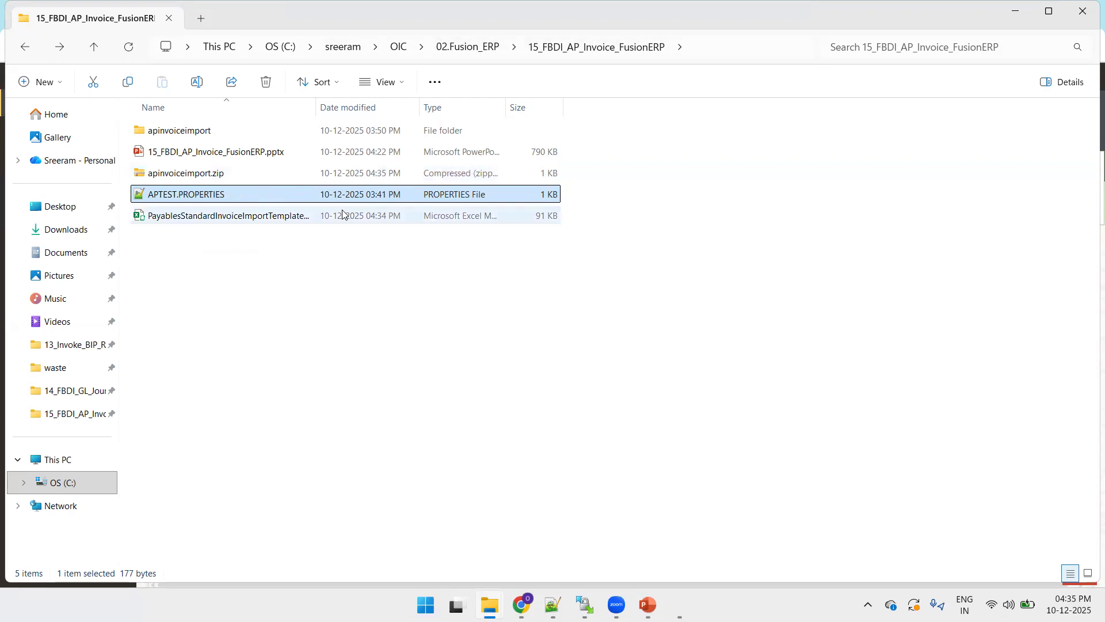
double_click(241, 174)
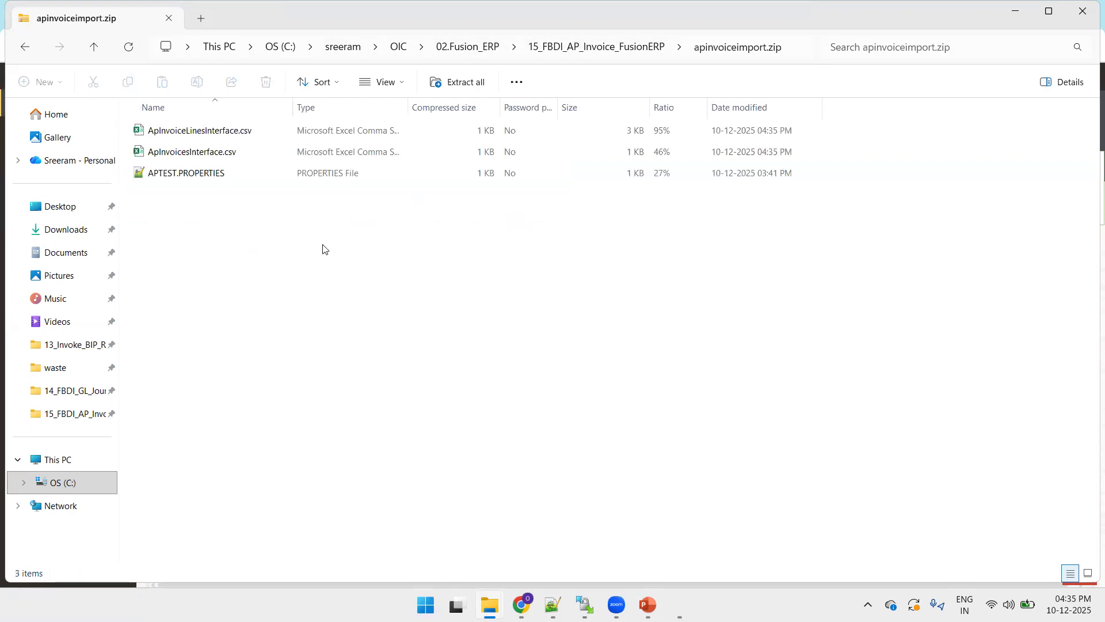
key(alt+Left)
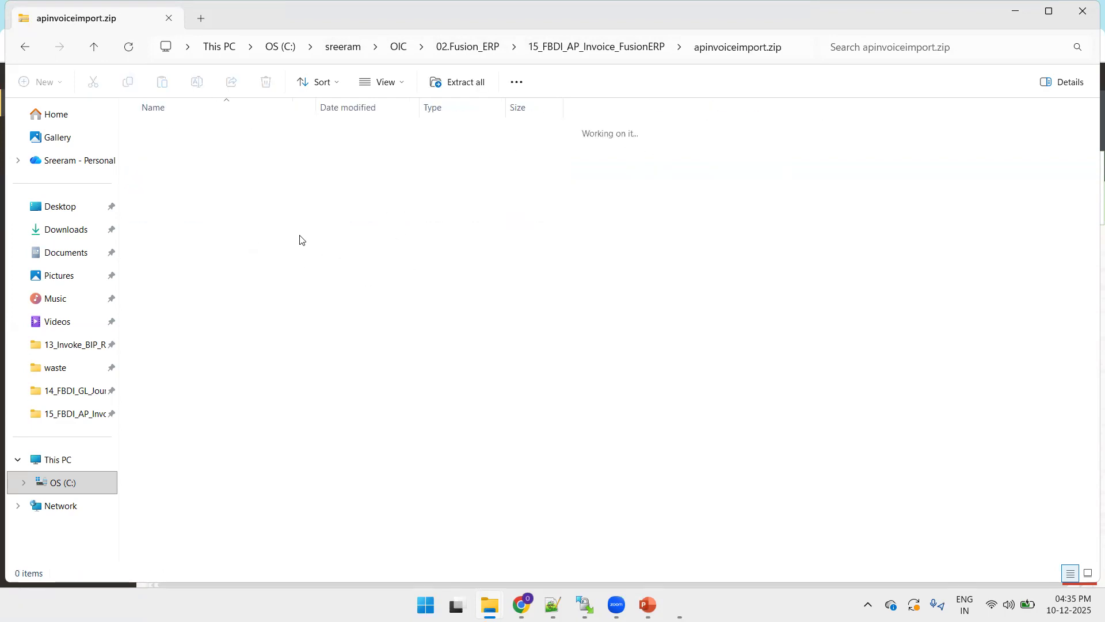
key(alt+d)
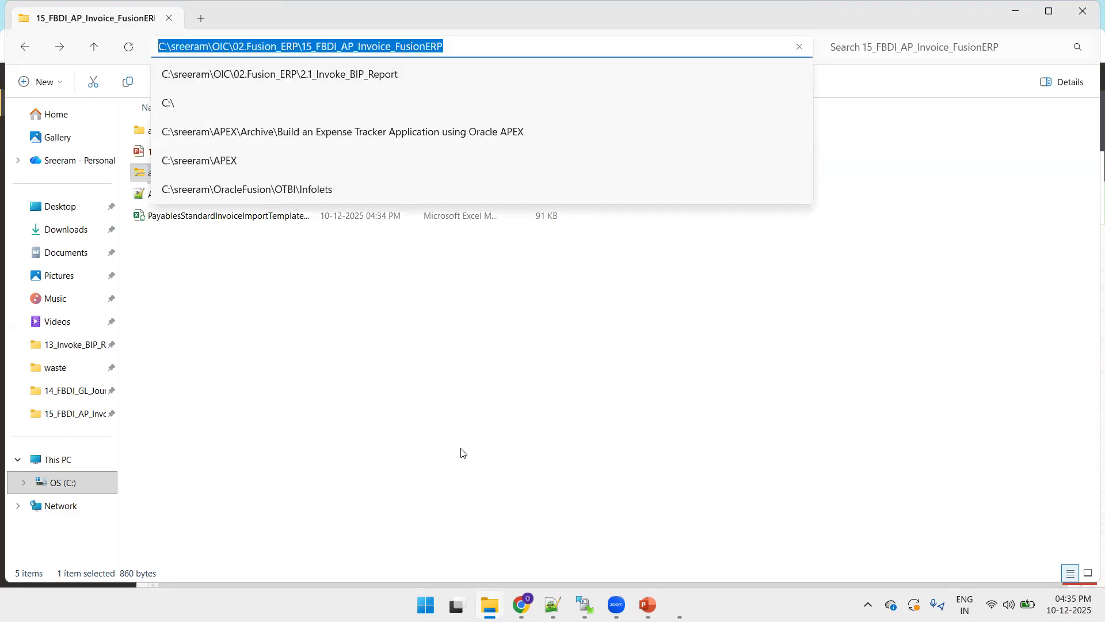
click(583, 603)
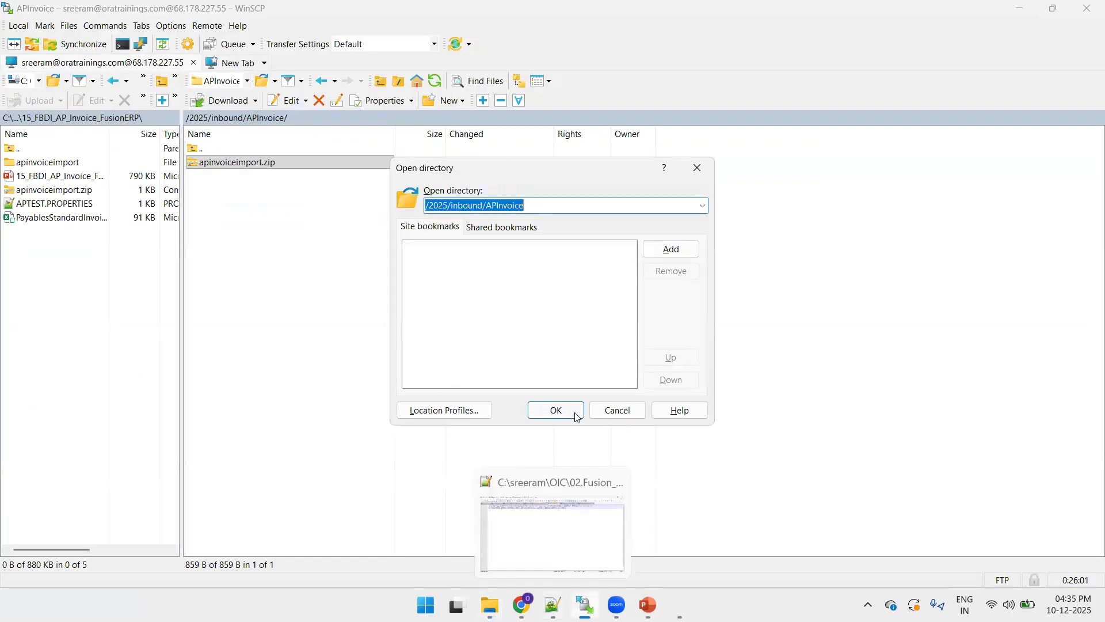
- Upload the local apinvoiceimport.zip to /2025/inbound/APInvoice, overwriting the remote copy, and return to Oracle Integration
click(605, 409)
click(64, 347)
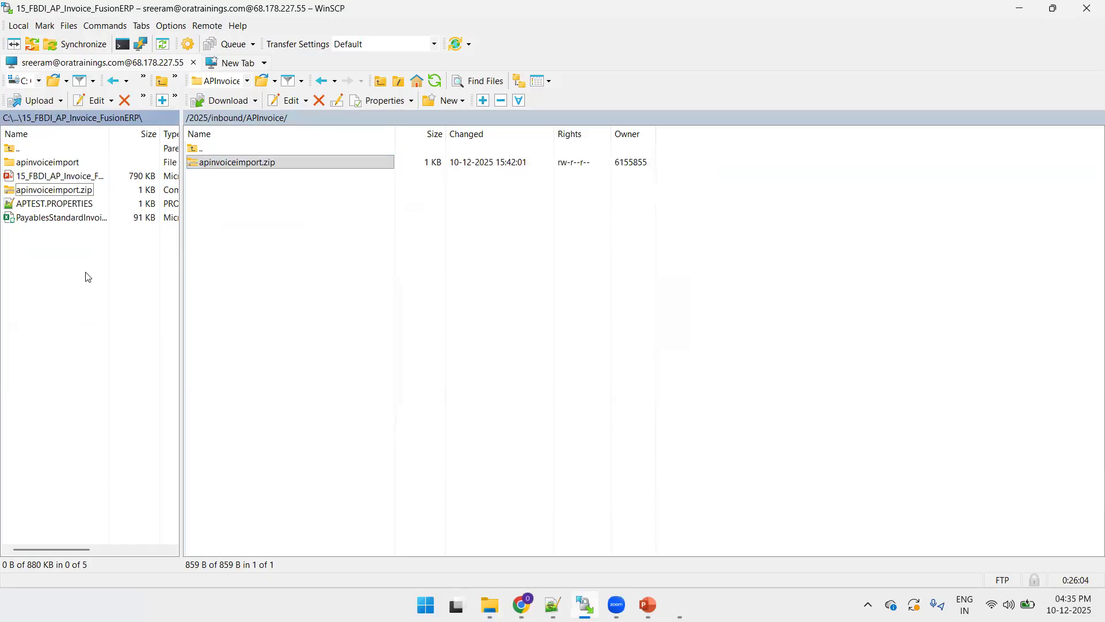
drag(51, 189, 251, 243)
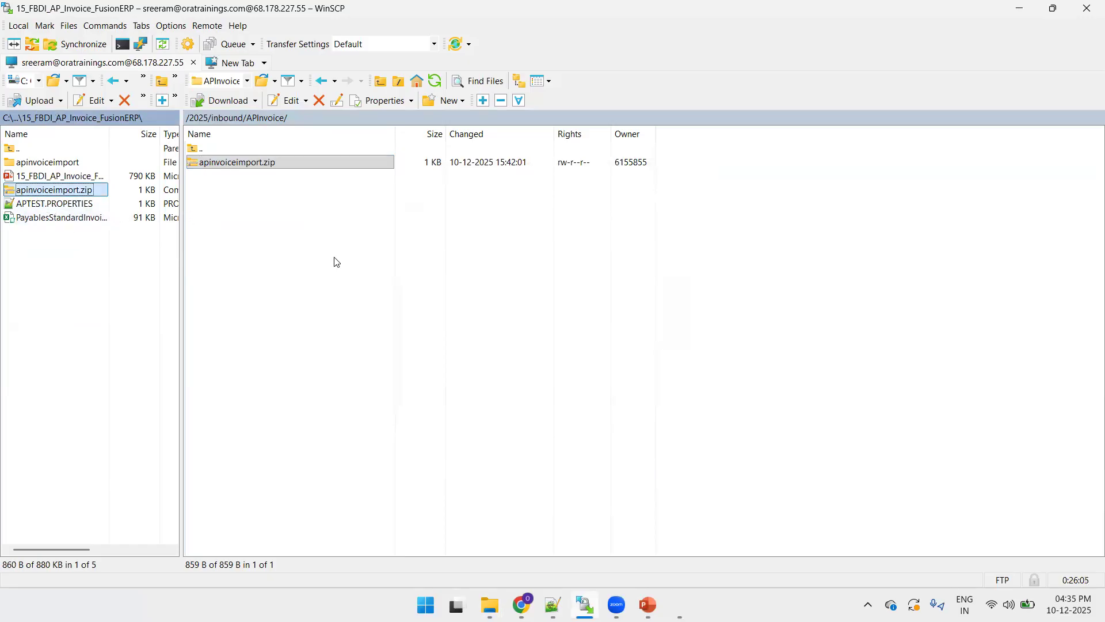
drag(337, 262, 336, 262)
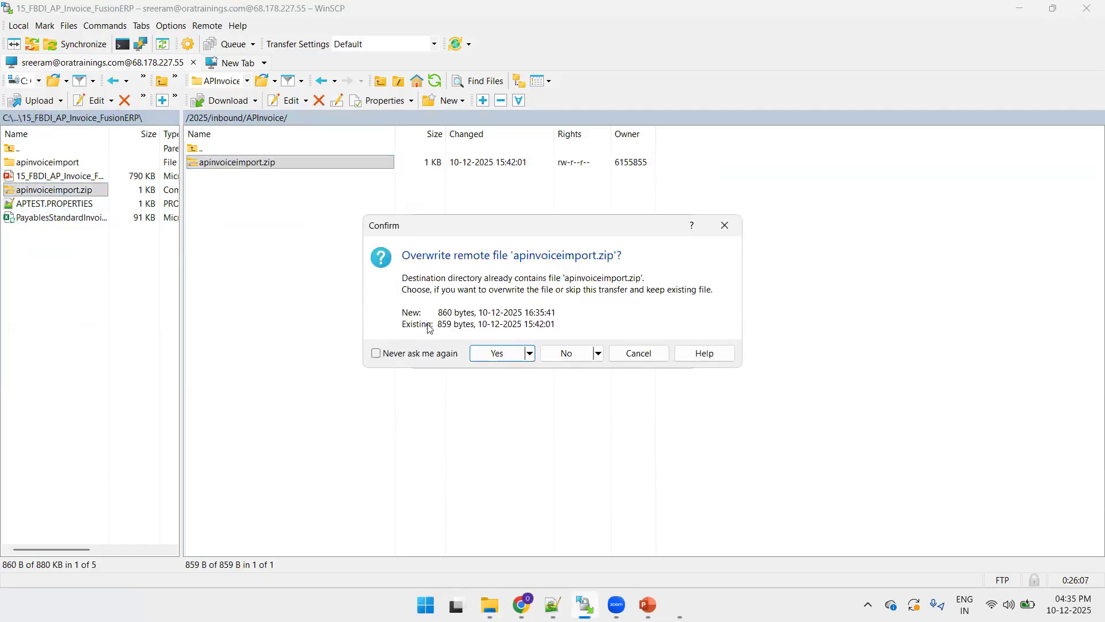
click(494, 353)
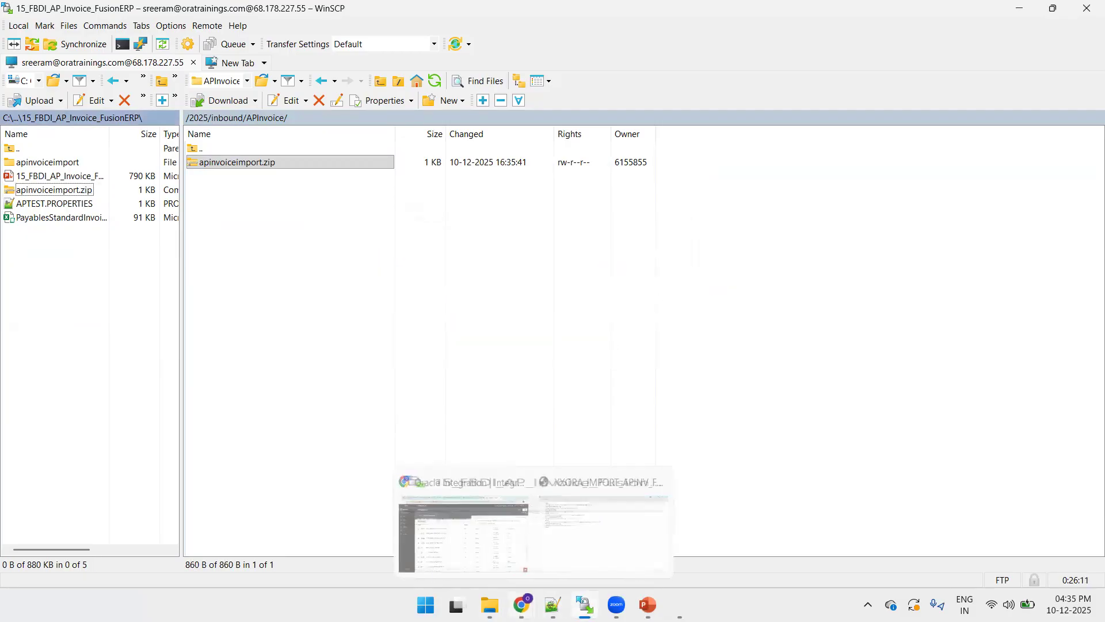
click(477, 556)
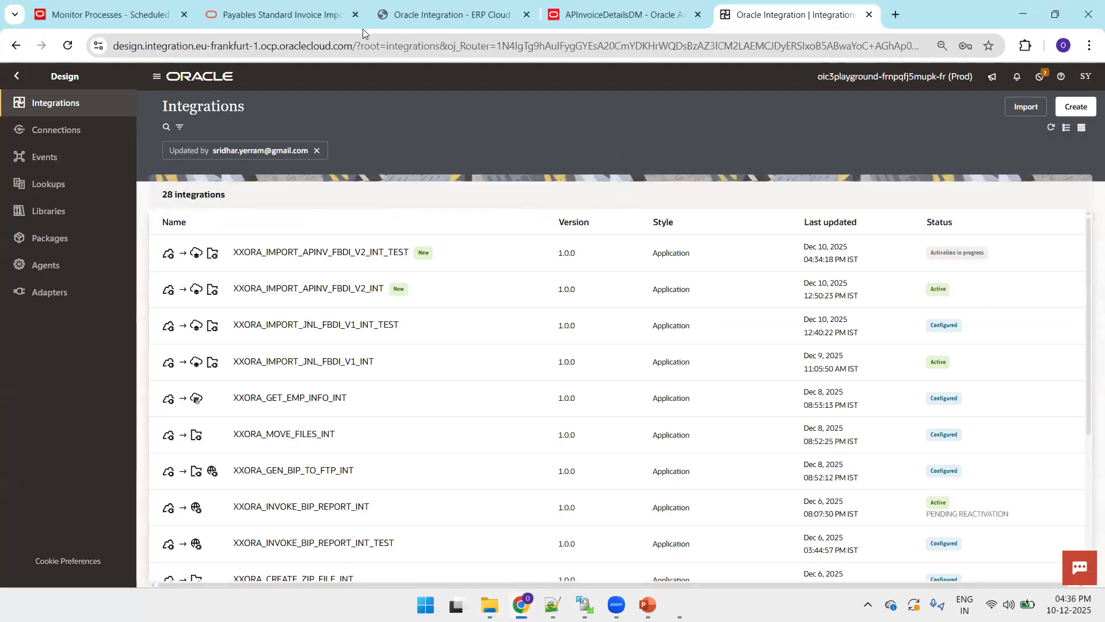
- Run the XXORA_IMPORT_APINV_FBDI_V2_INT_TEST integration from its Configure and run page
click(1016, 256)
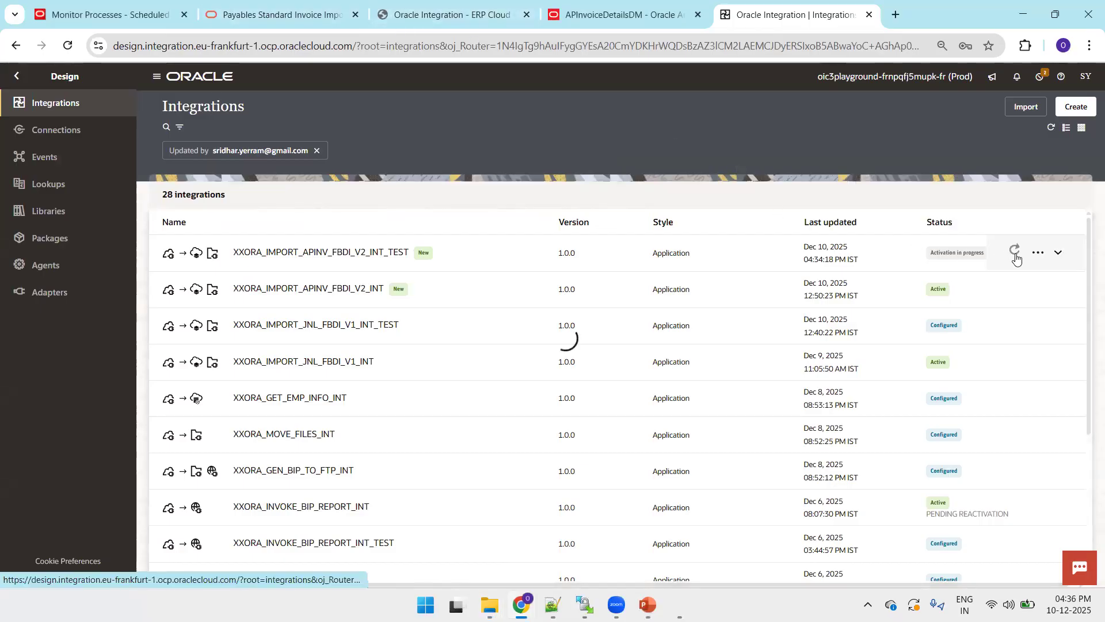
mouse_move(1029, 252)
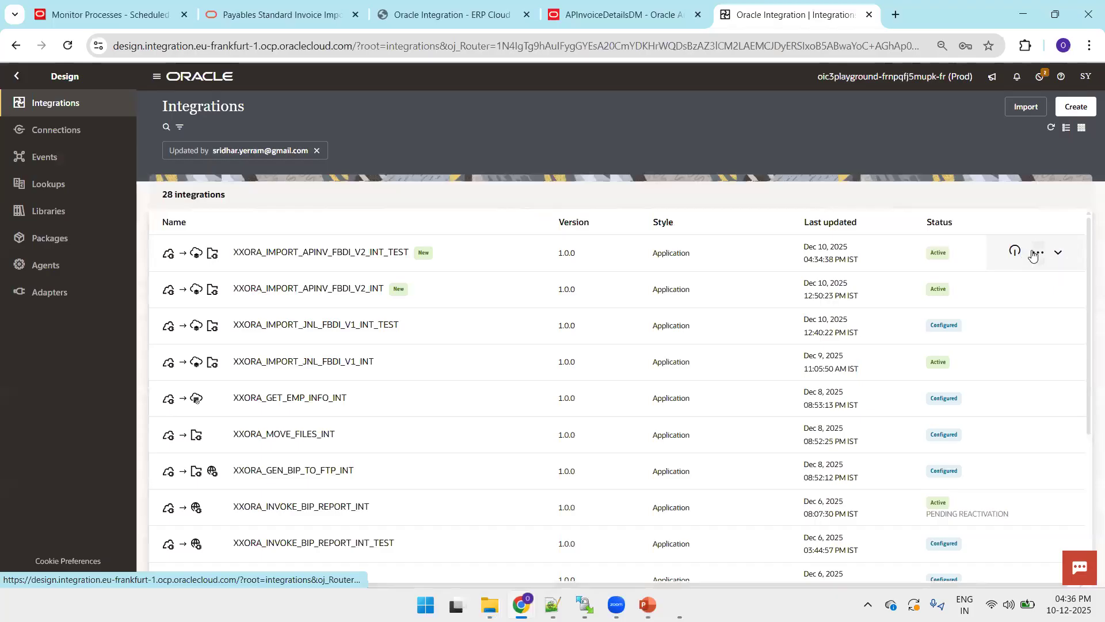
click(1033, 256)
click(979, 363)
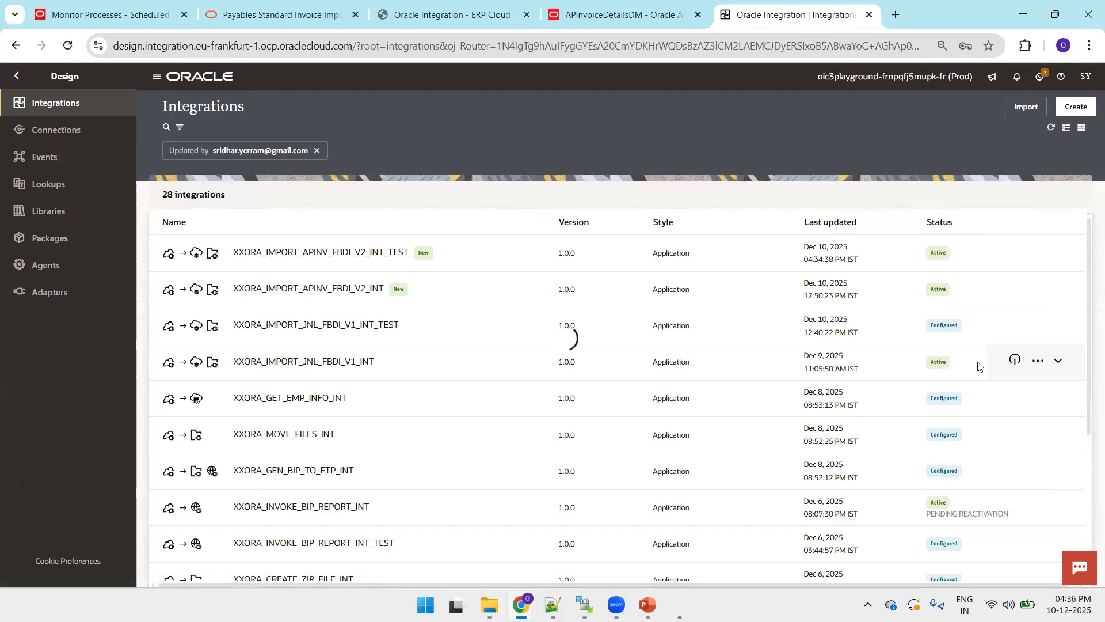
click(1045, 116)
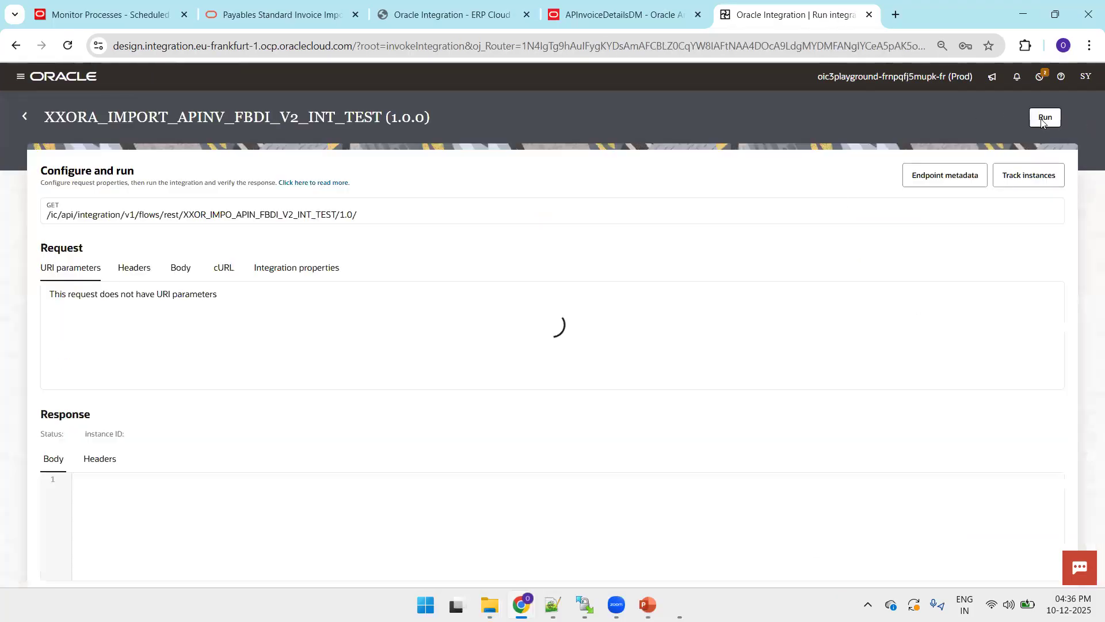
- Open the Payables invoice import template workbook while the run completes, then return to the run page
click(554, 605)
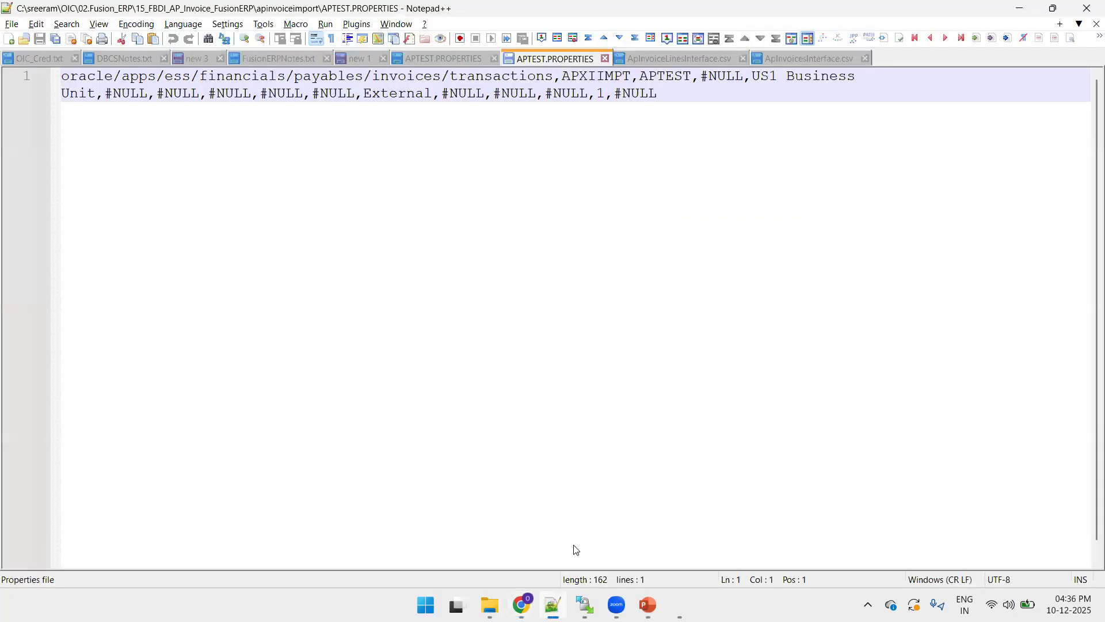
key(alt+Tab)
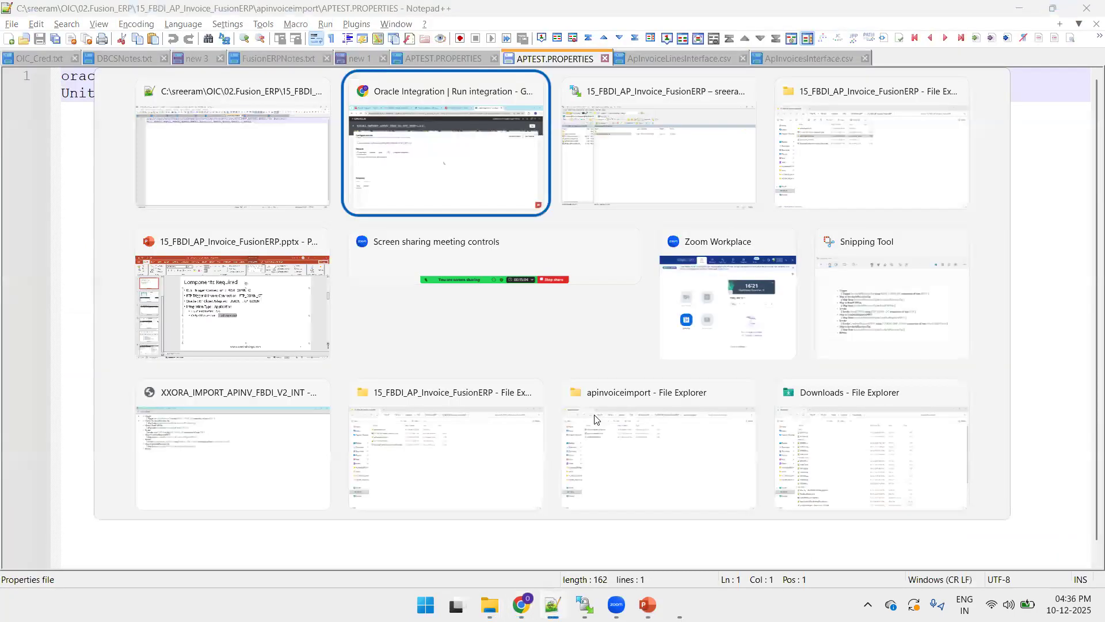
key(Tab)
key(alt+Tab)
key(Tab)
key(Tab)
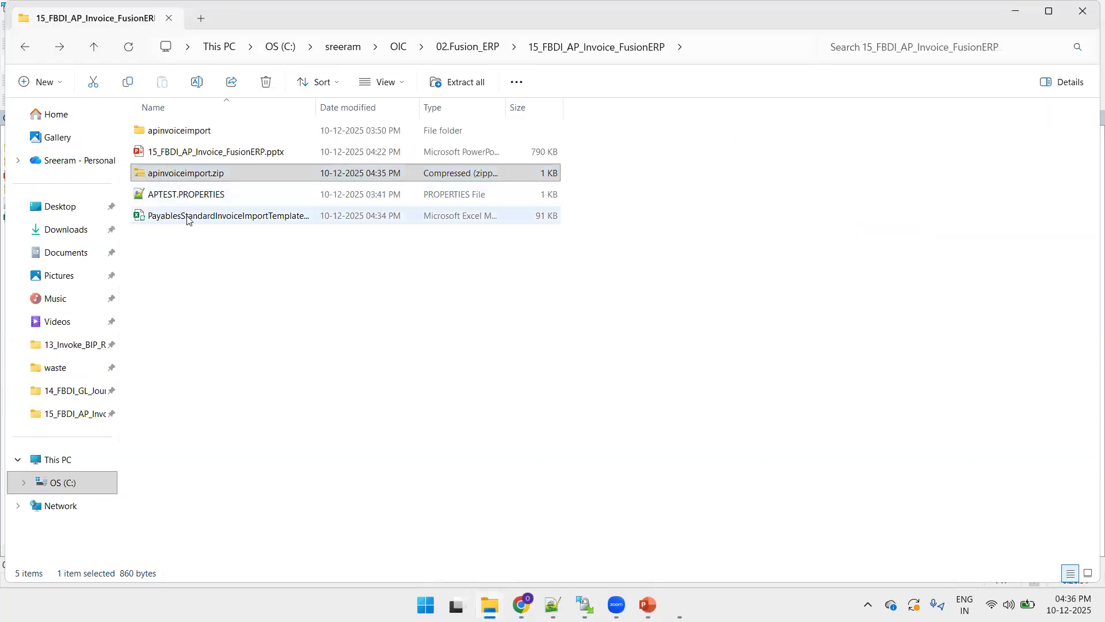
double_click(187, 217)
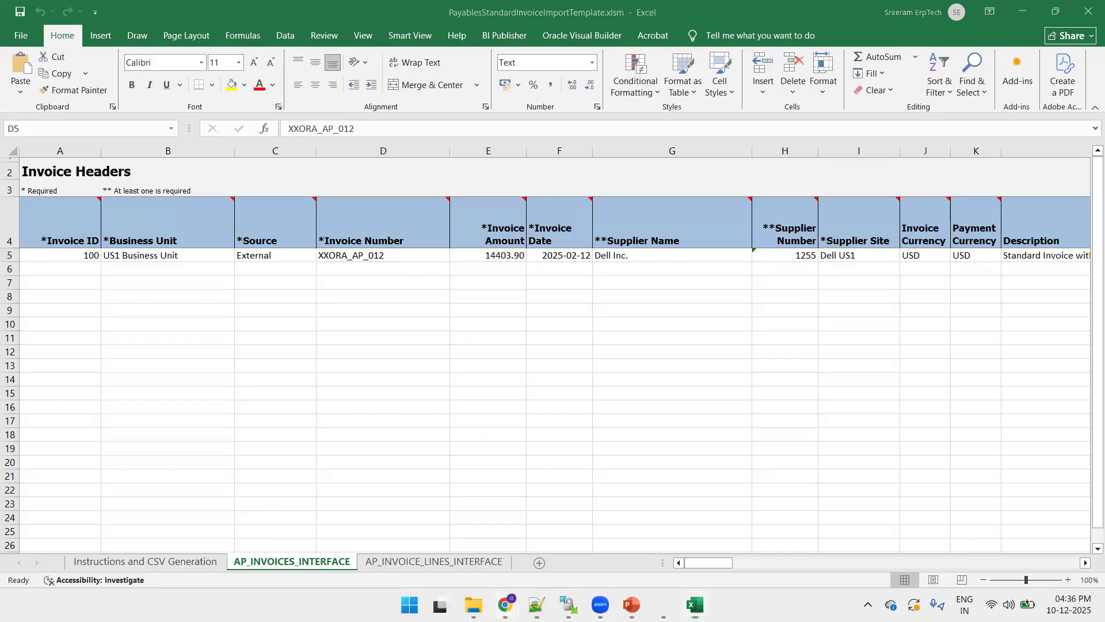
mouse_move(506, 605)
click(485, 549)
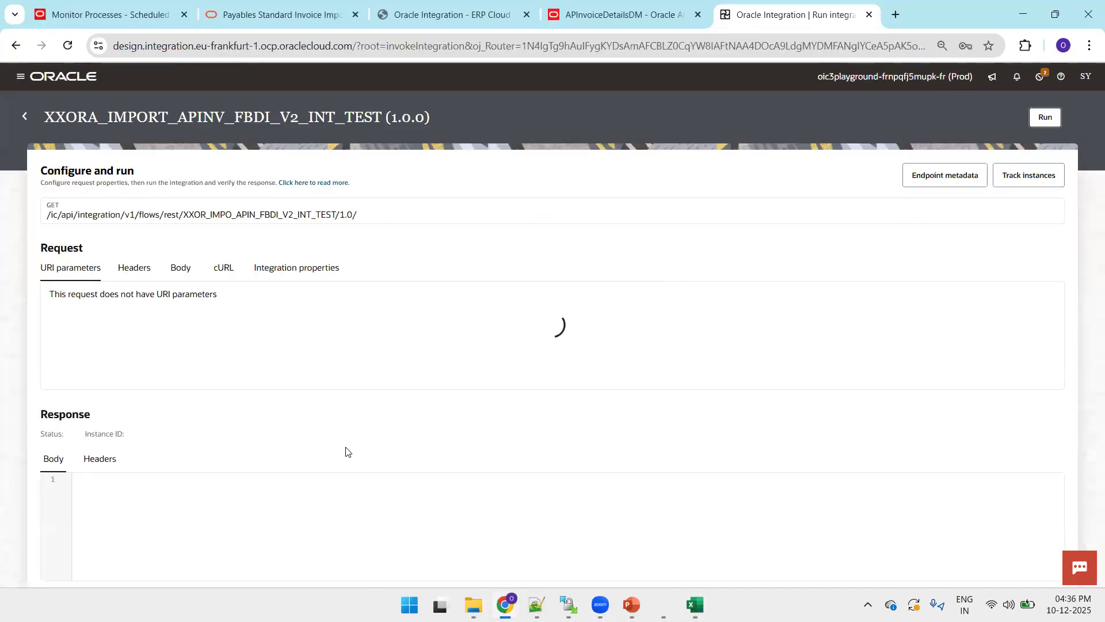
- Select the returned load request id 8796288 and reload the expired Monitor Processes tab
double_click(179, 498)
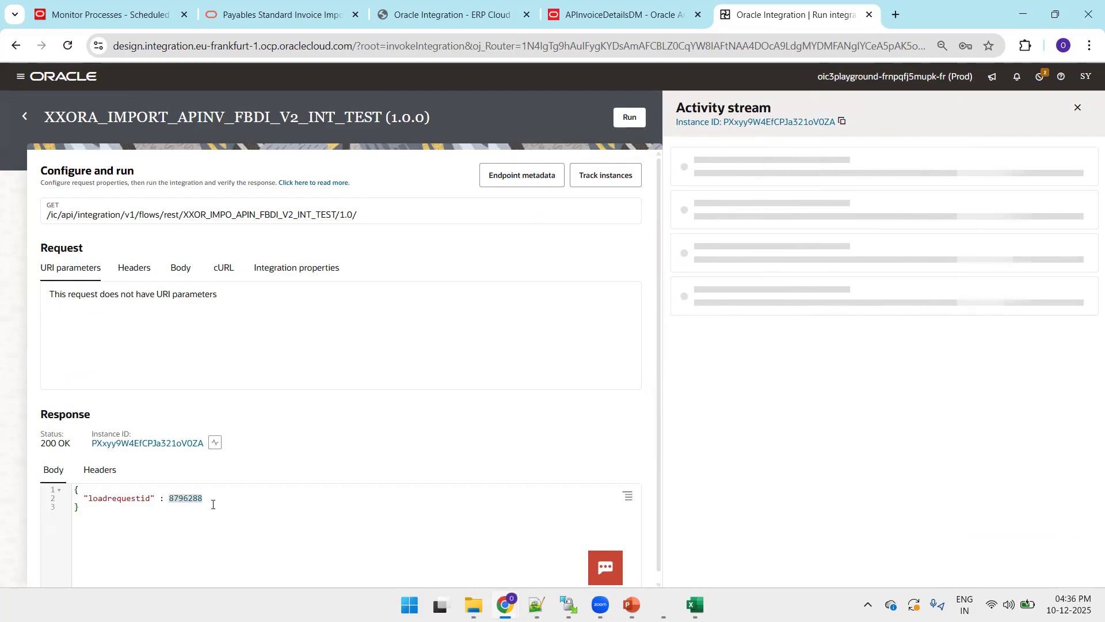
key(ctrl+Tab)
key(F5)
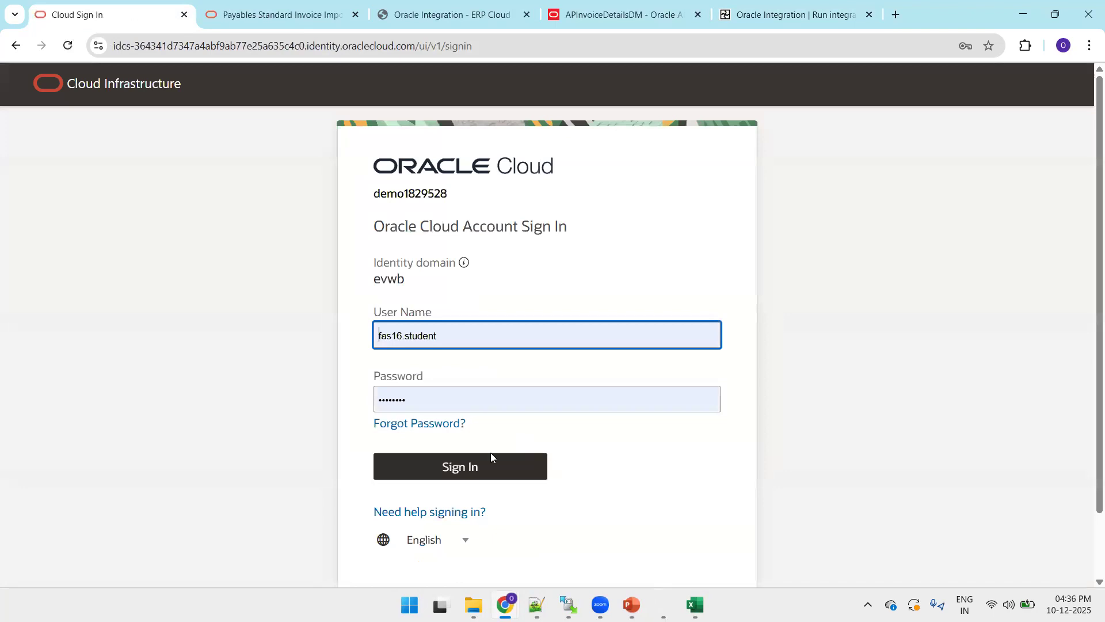
- Sign back in to Fusion Cloud ERP, close the extra tab, and reach Scheduled Processes through Tools
click(489, 458)
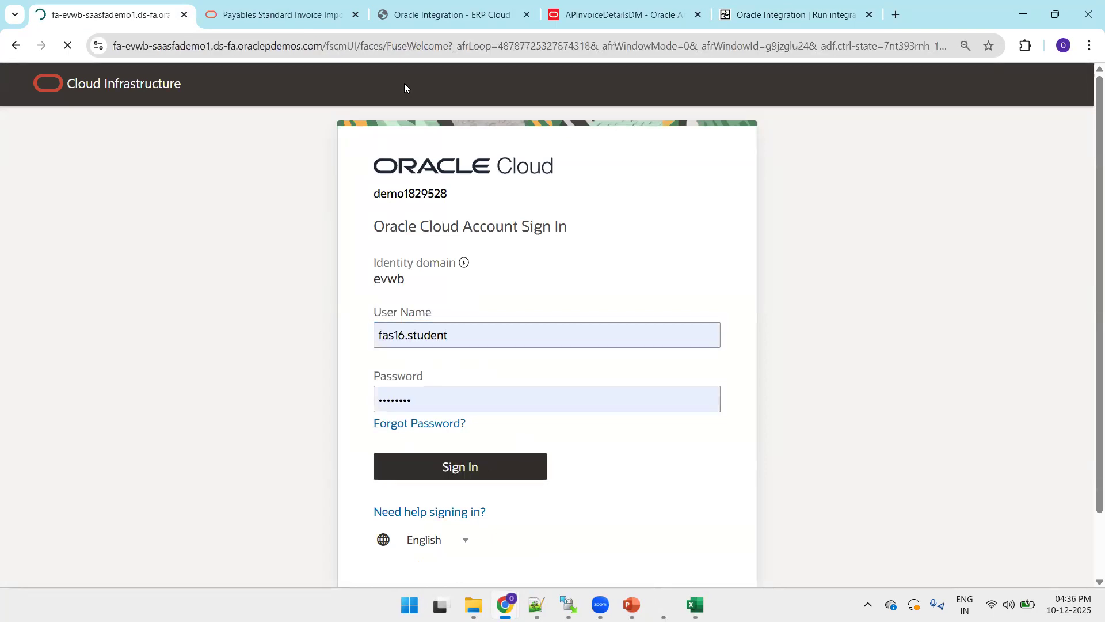
click(355, 14)
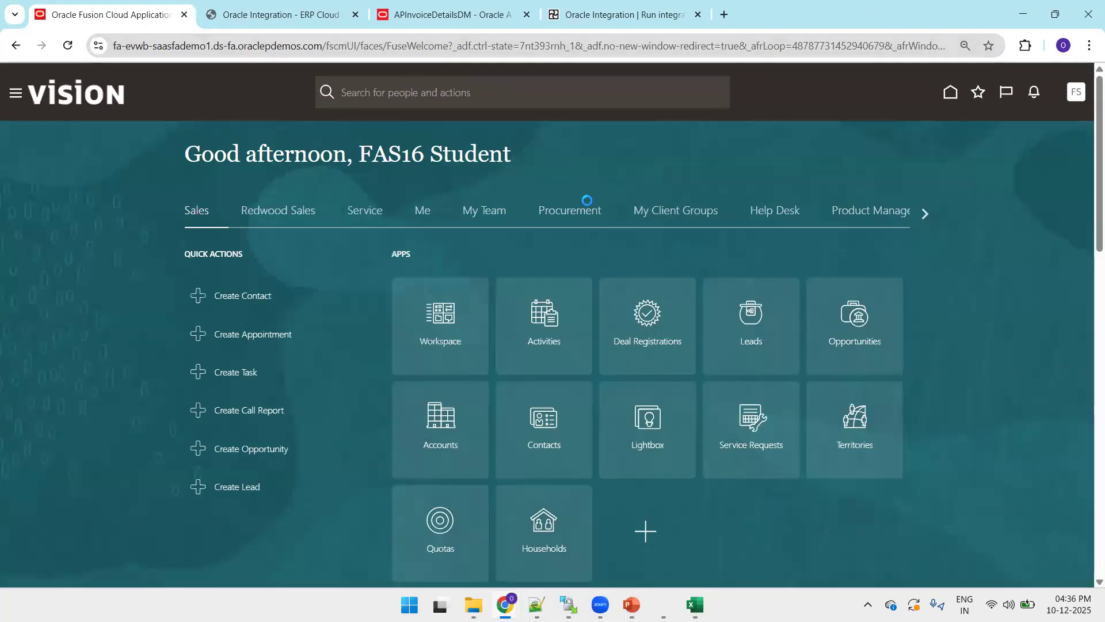
click(925, 214)
click(925, 214)
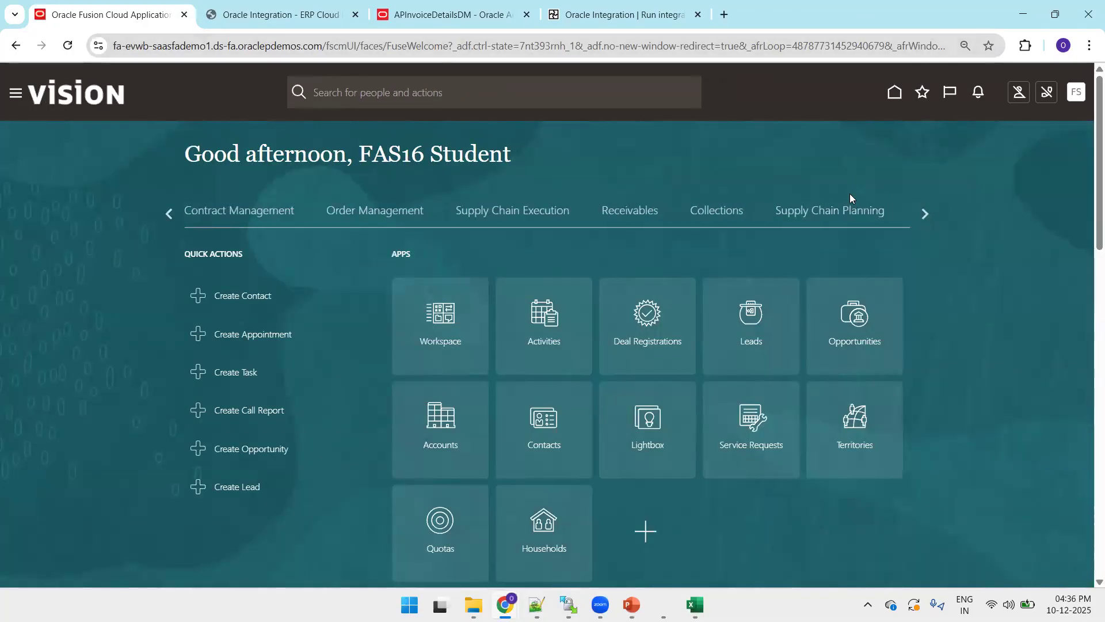
click(925, 215)
click(925, 215)
click(925, 215)
click(925, 215)
click(924, 214)
click(925, 215)
click(924, 214)
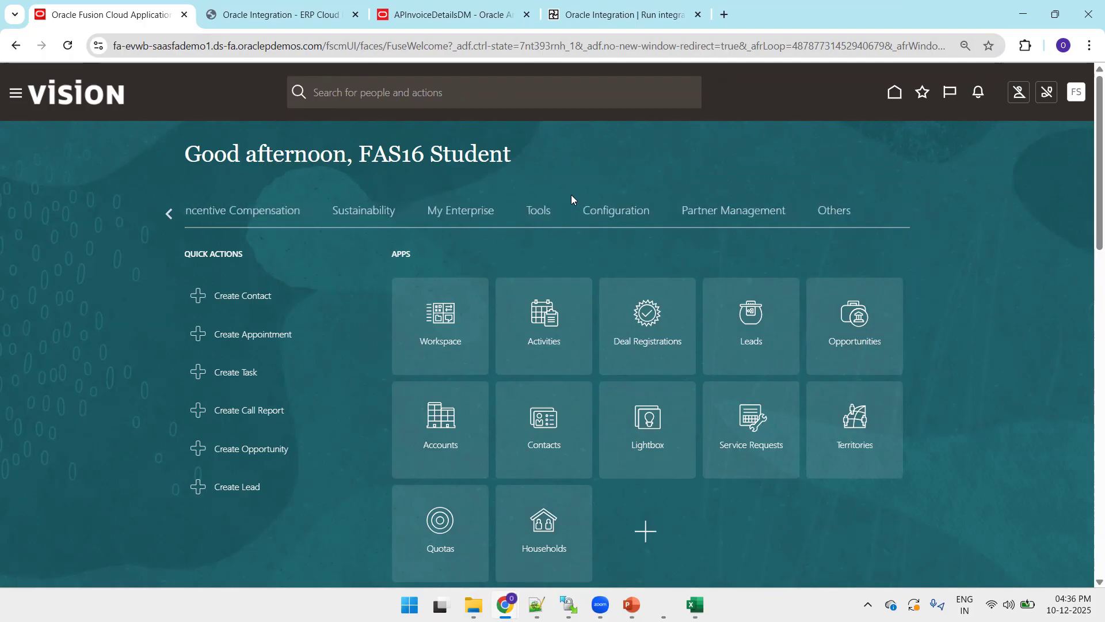
click(540, 212)
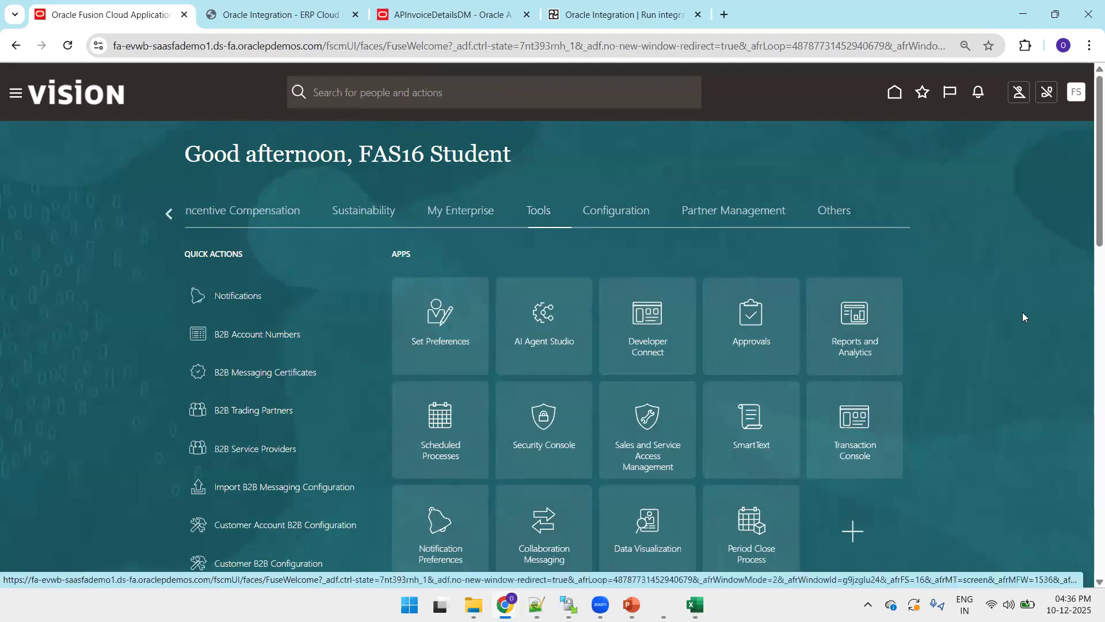
click(456, 450)
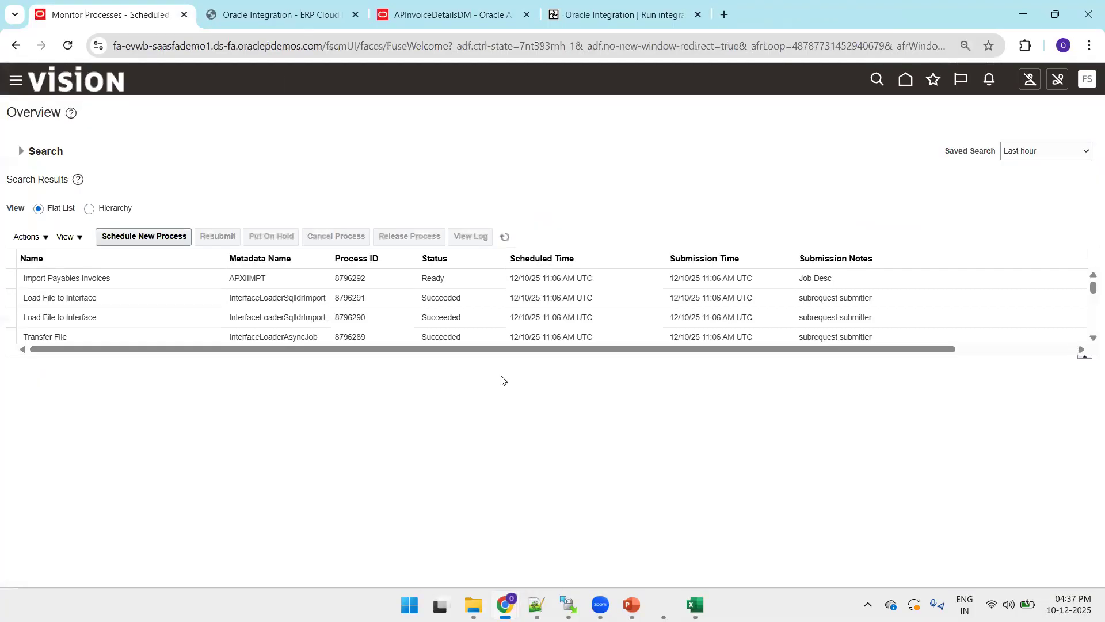
- Show processes in Hierarchy view and locate Load Interface File for Import 8796288 with its Import Payables Invoices job
click(89, 209)
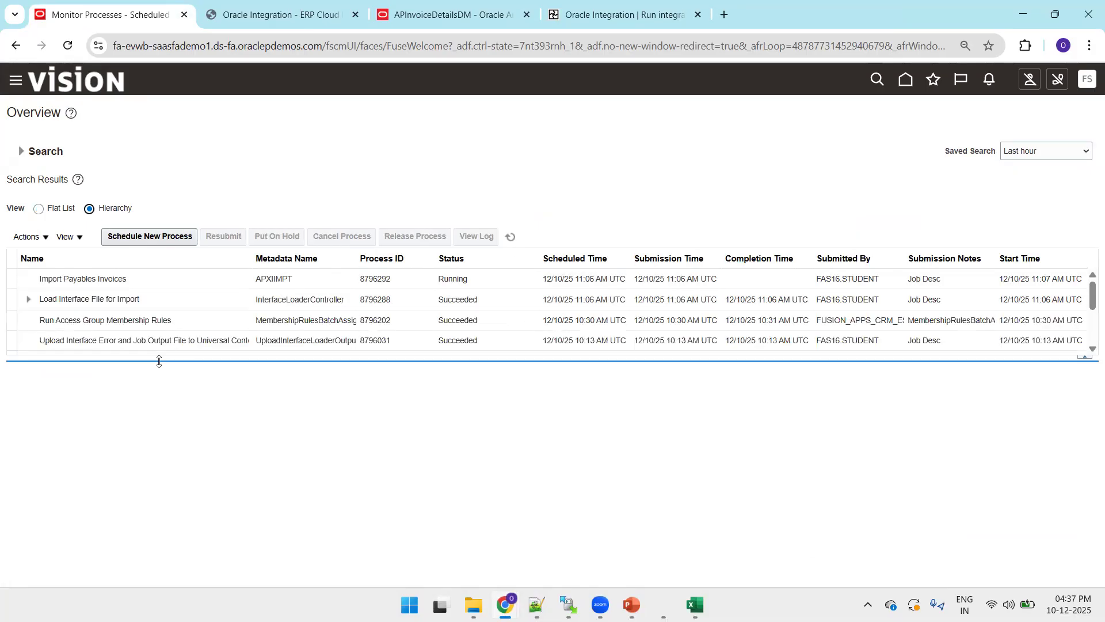
drag(160, 363, 166, 443)
key(ctrl+f)
text(8796288)
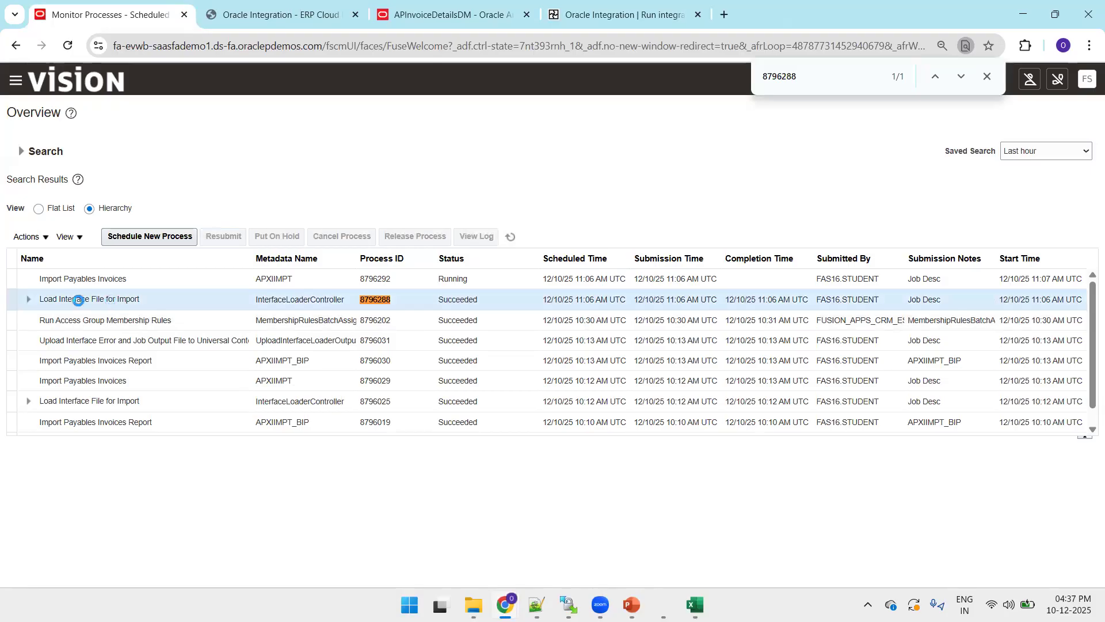
click(95, 300)
click(157, 284)
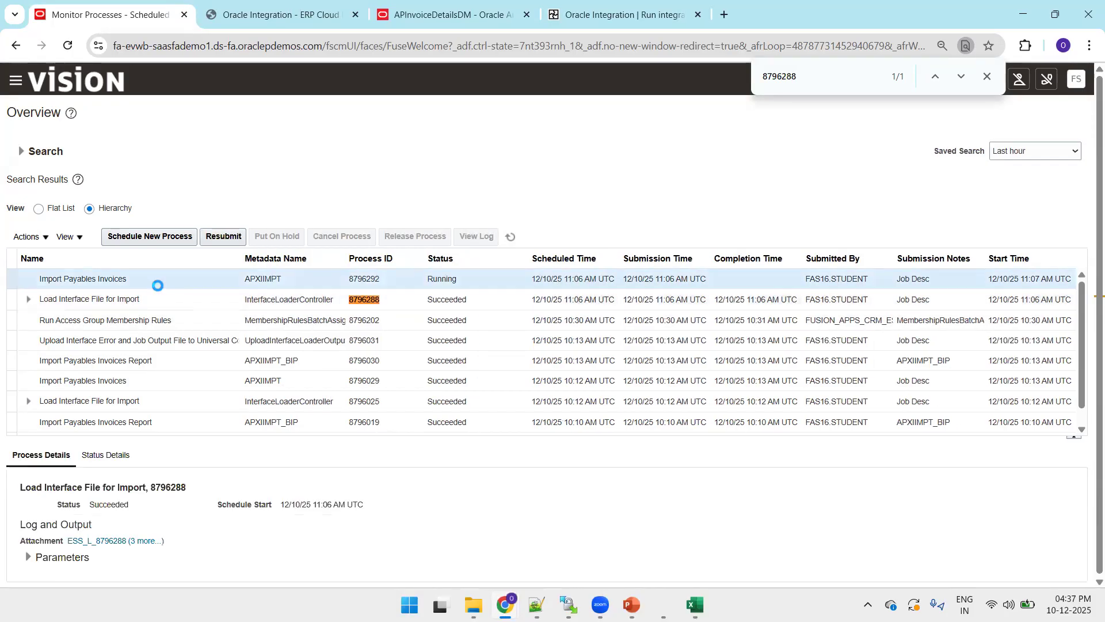
- Reload the APInvoiceDetailsDM data model tab in BI Publisher
key(ctrl+Tab)
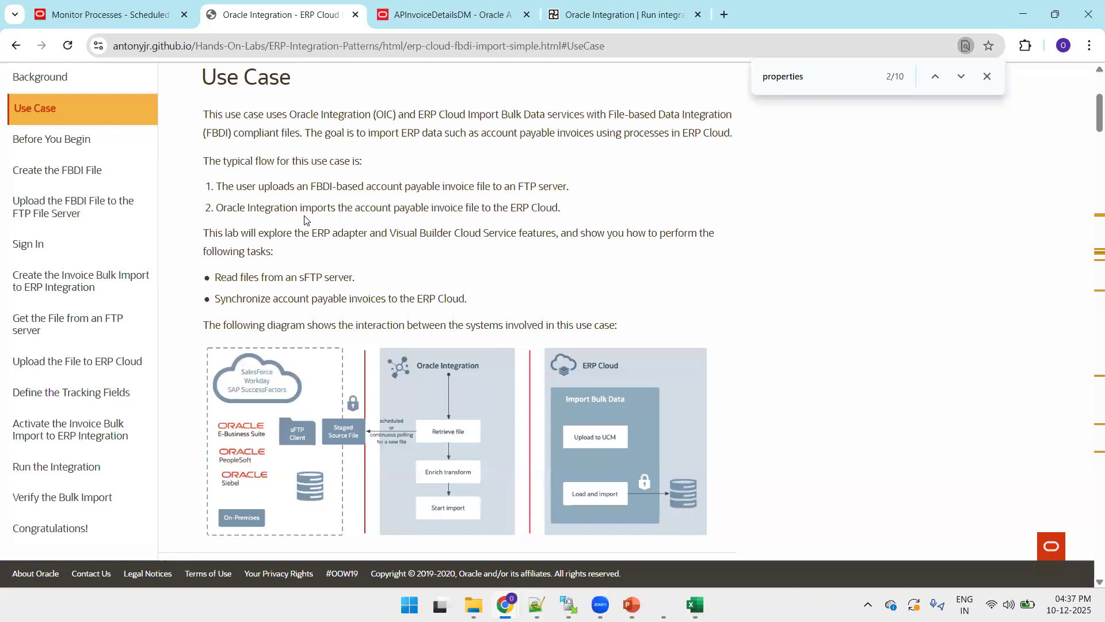
key(ctrl+Tab)
key(F5)
key(Return)
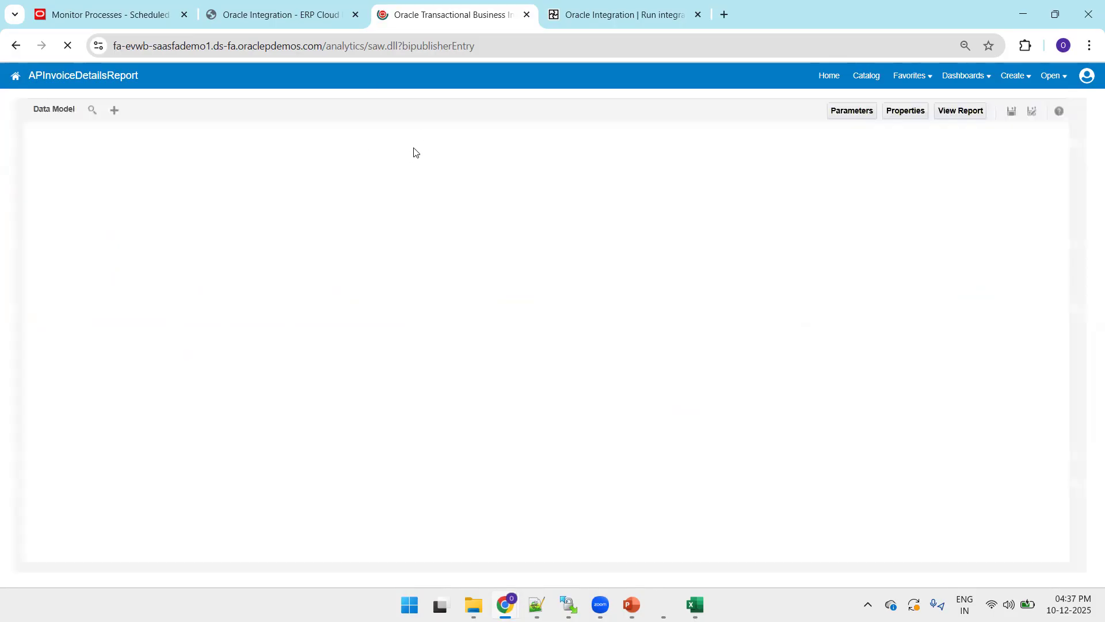
- Open the APInvoiceDetailsReport data model and view its output data as a table
click(140, 110)
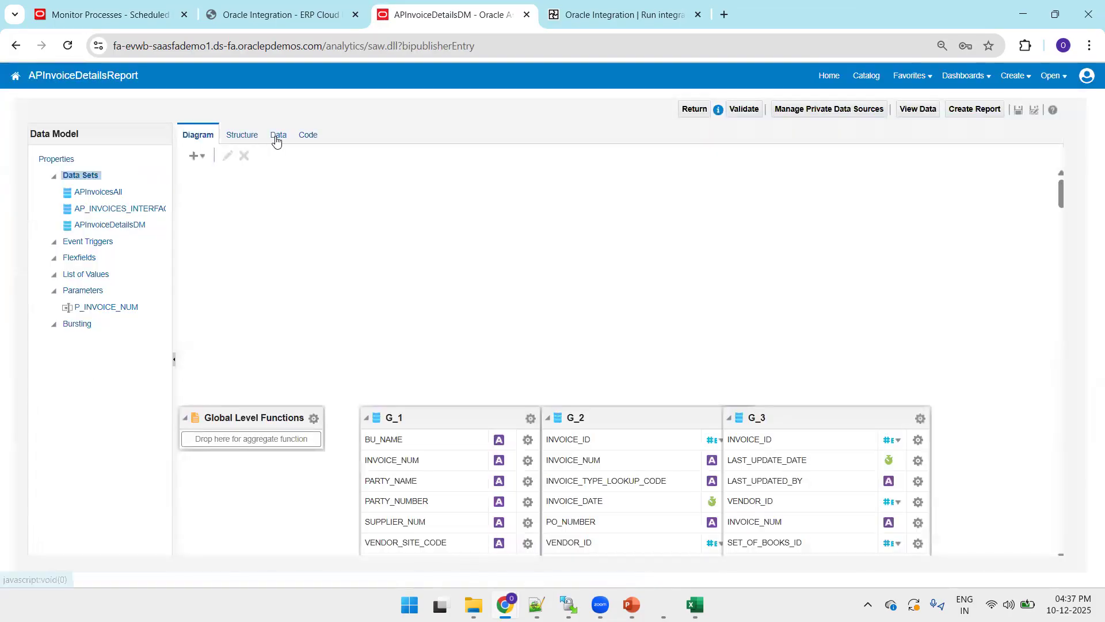
click(277, 138)
click(259, 183)
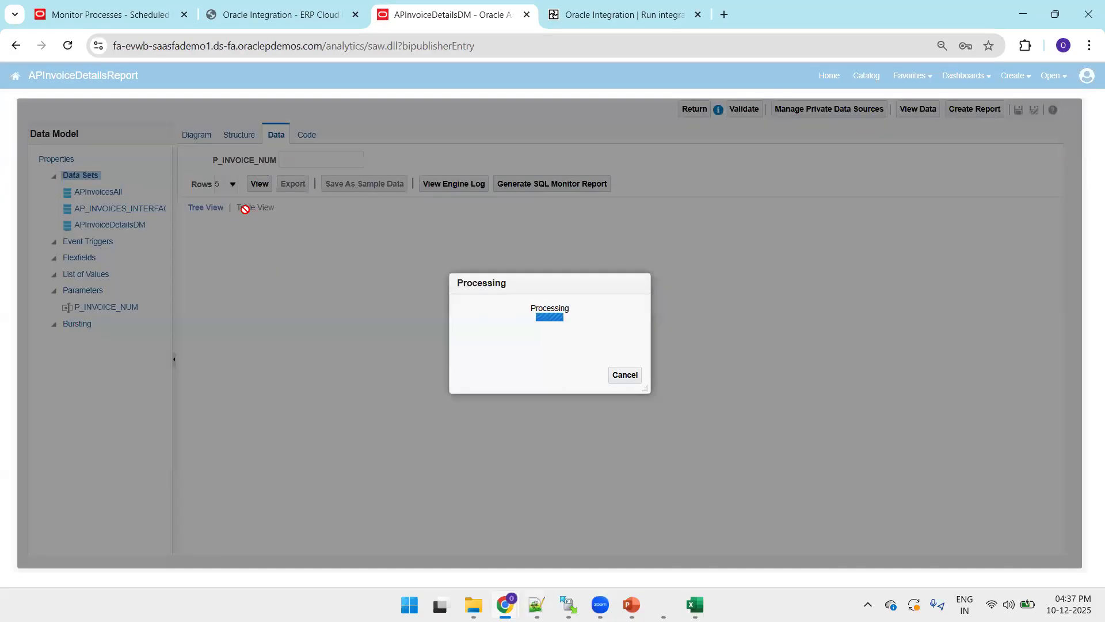
click(699, 592)
key(alt+Tab)
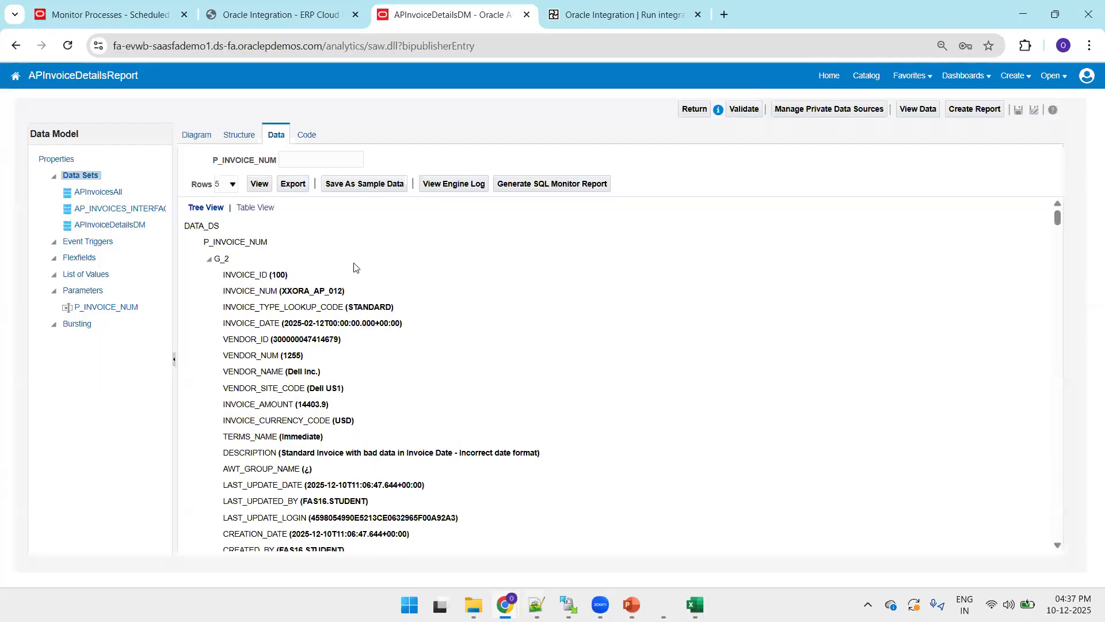
click(262, 209)
- Find invoice XXORA_AP_012 in the output and confirm its STATUS reads PROCESSED
key(ctrl+f)
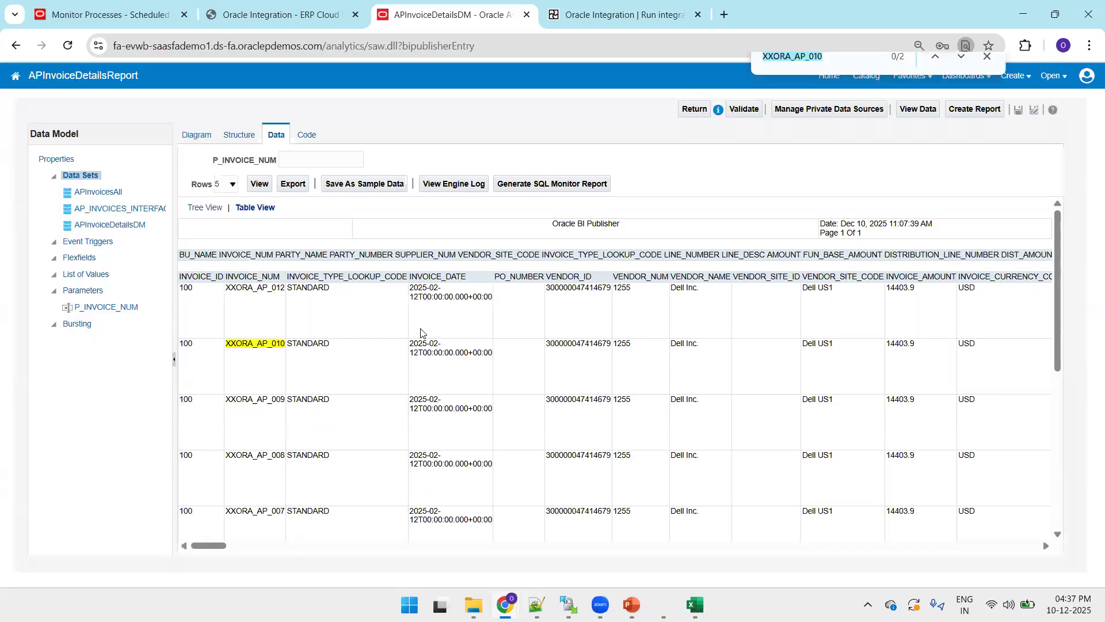
text(XXORA_AP_012)
key(Return)
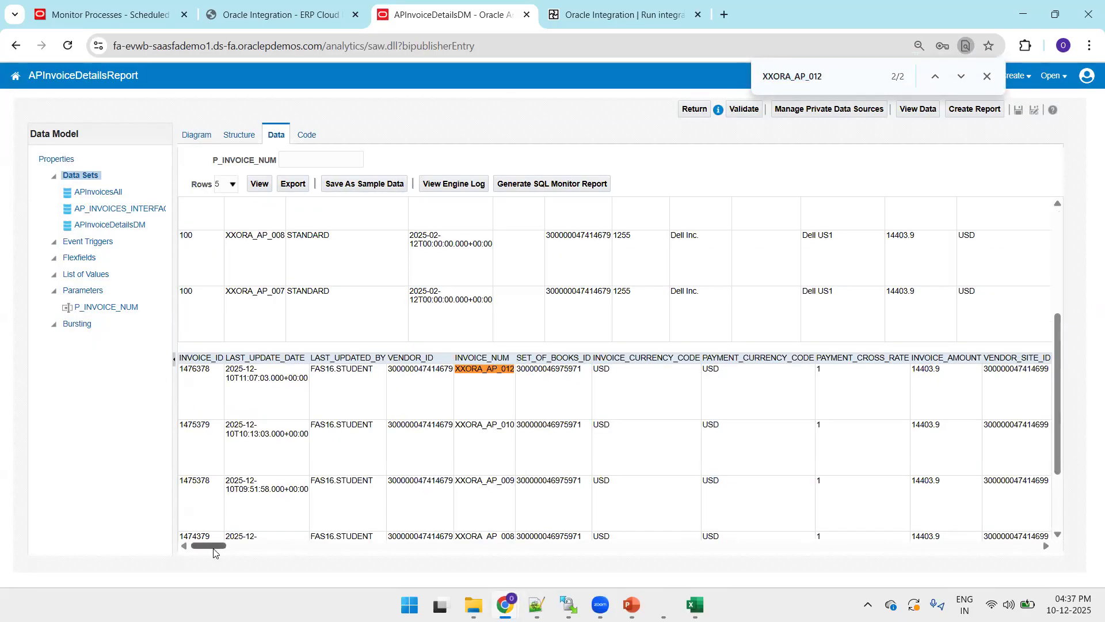
key(ctrl+f)
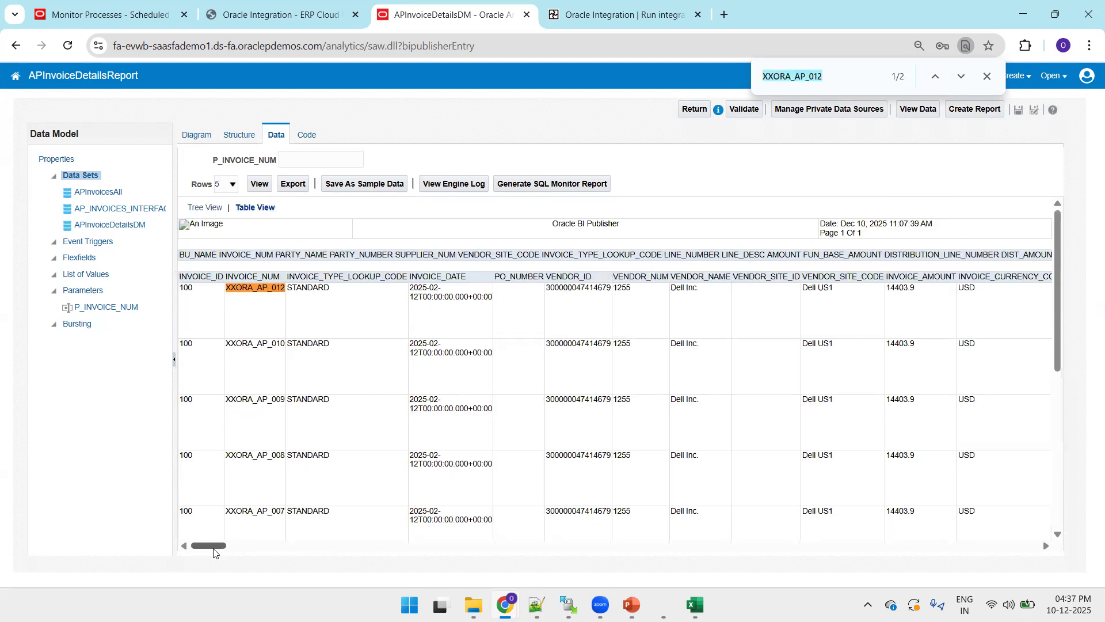
drag(200, 550, 319, 552)
key(ctrl+f)
text(stats)
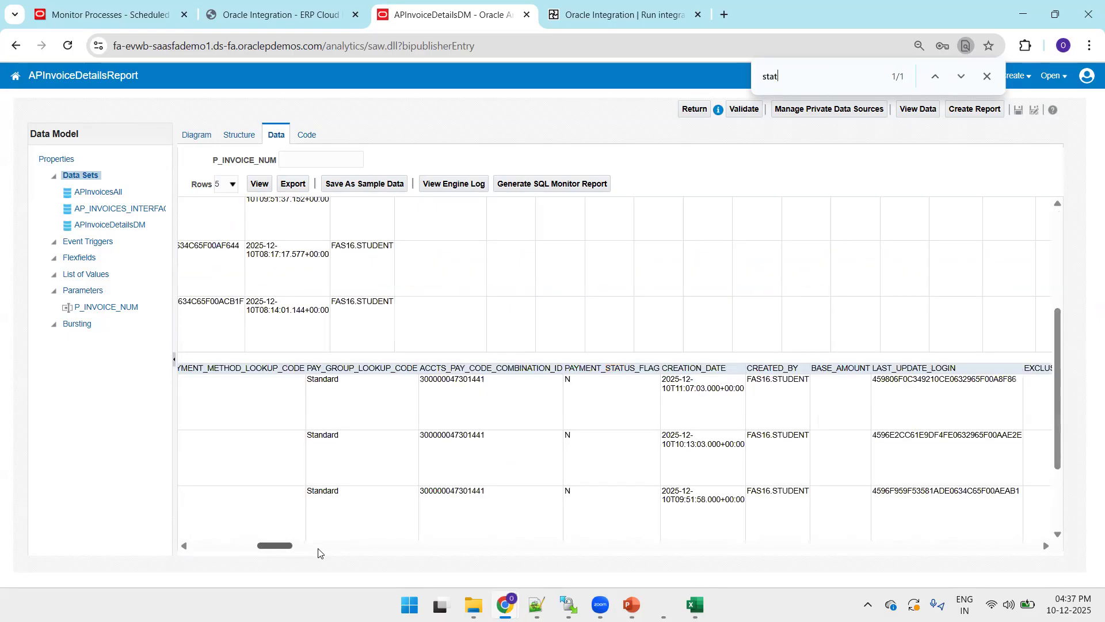
key(BackSpace)
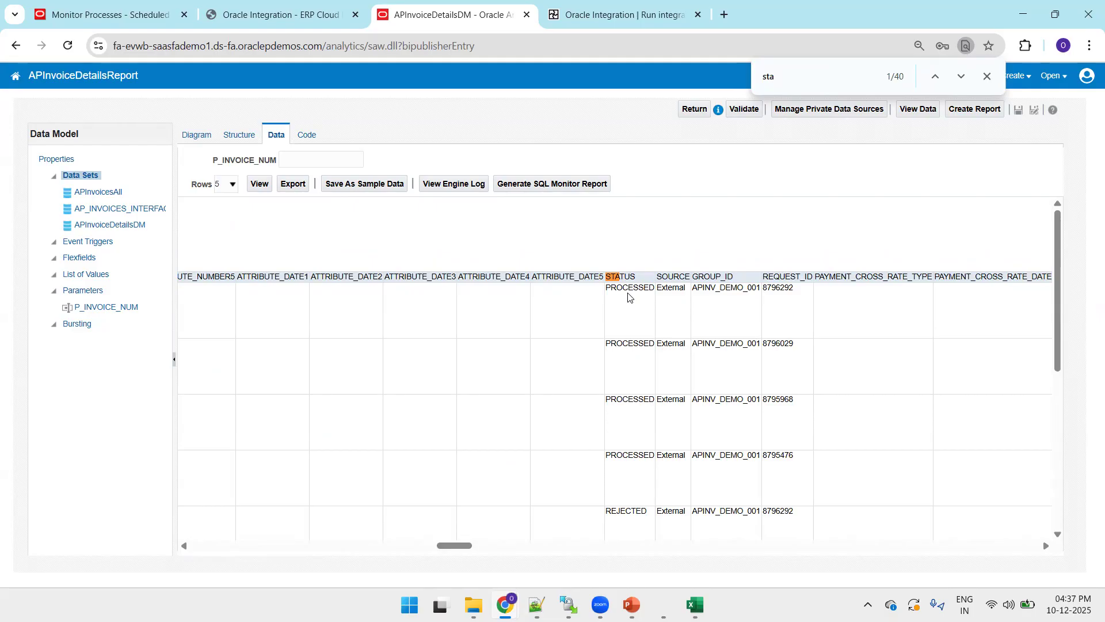
key(ctrl+1)
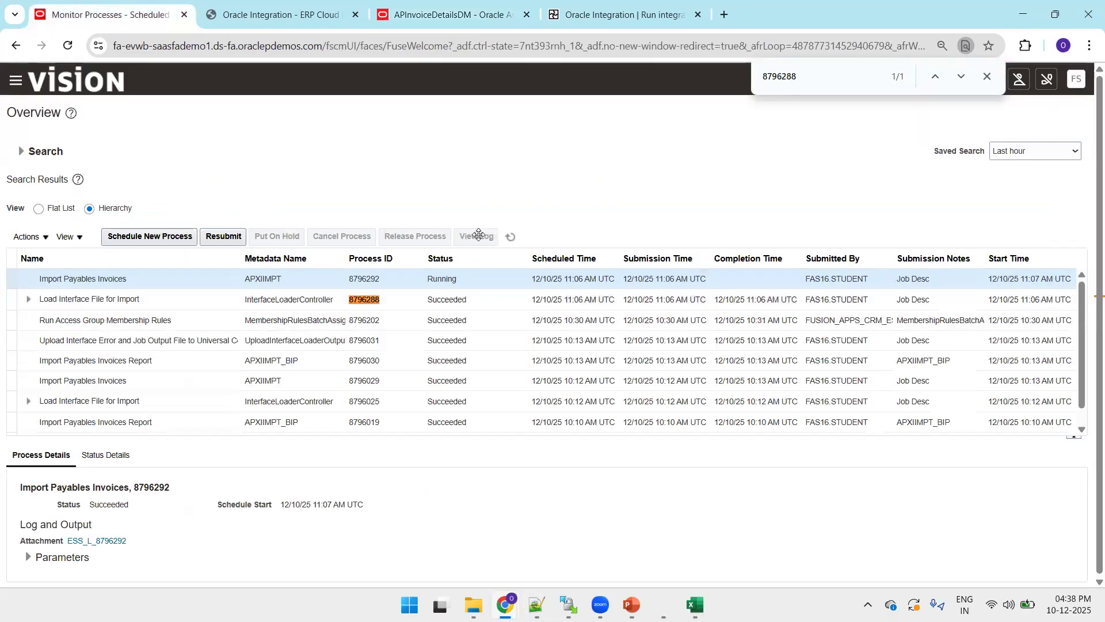
- Refresh Monitor Processes to confirm all import jobs succeeded, then check apinvoiceimport.zip in WinSCP's APInvoice folder
click(511, 236)
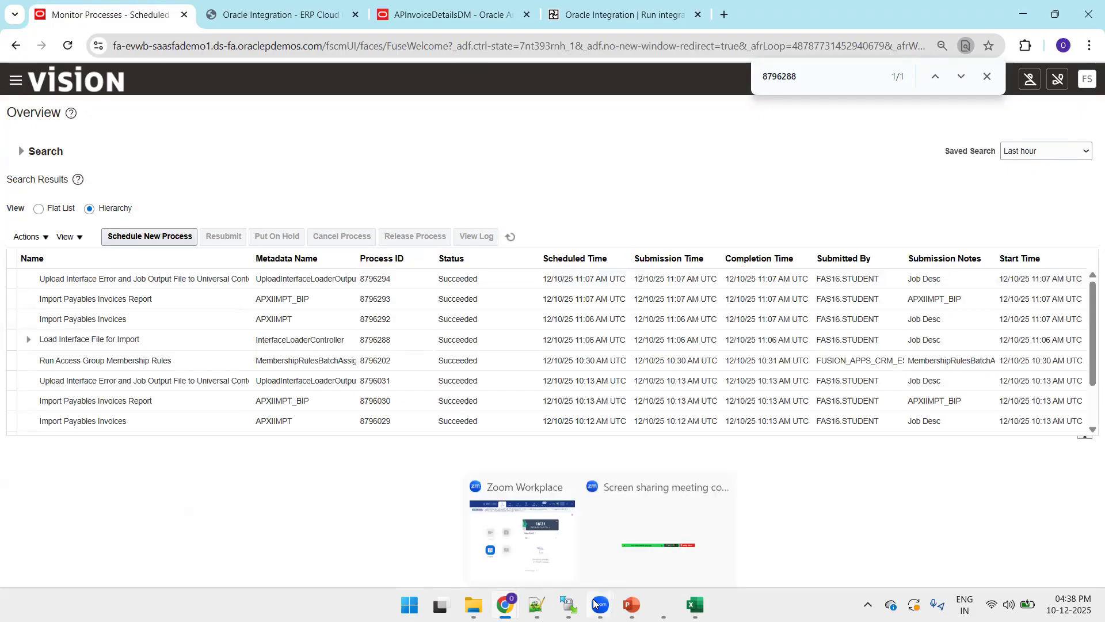
click(569, 605)
click(337, 269)
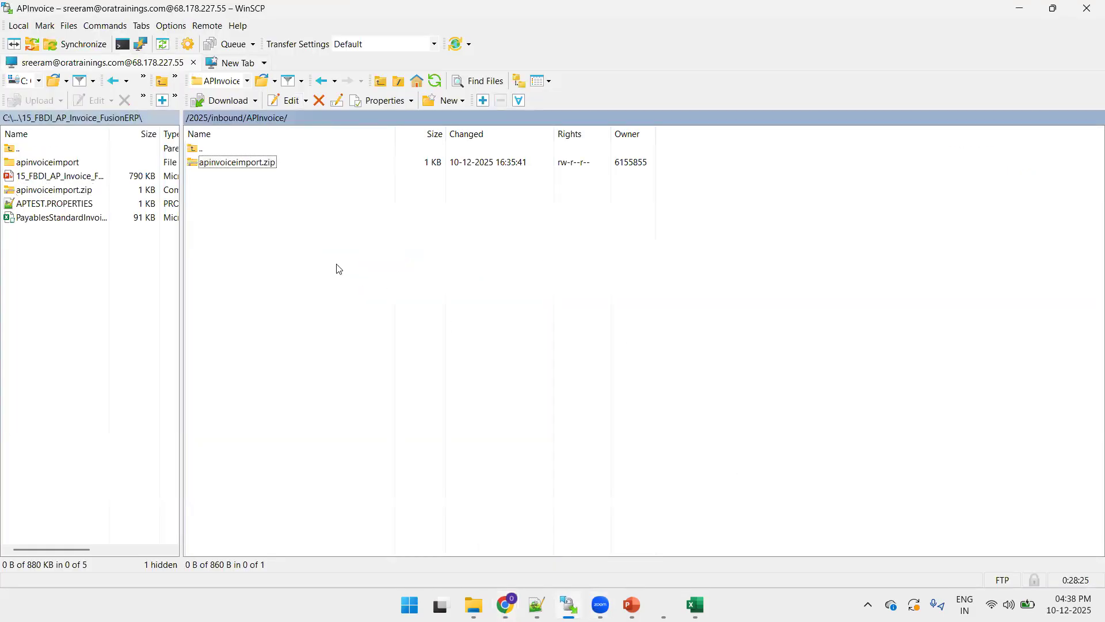